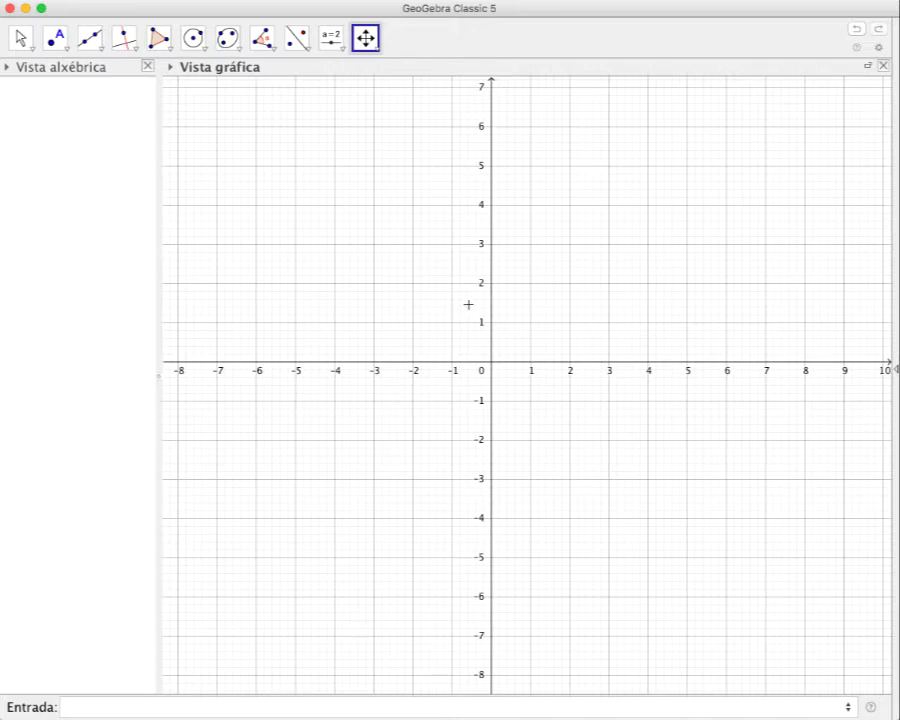
- Make the axes and the gridlines of the graphics view bold
scroll(438, 243, "up", 1)
right_click(438, 243)
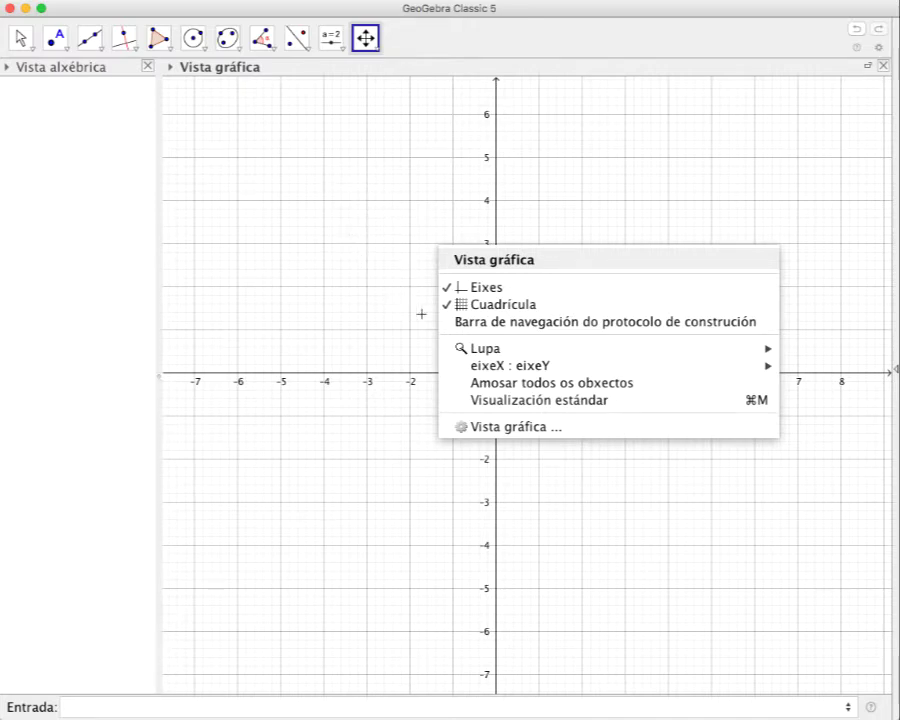
left_click(530, 426)
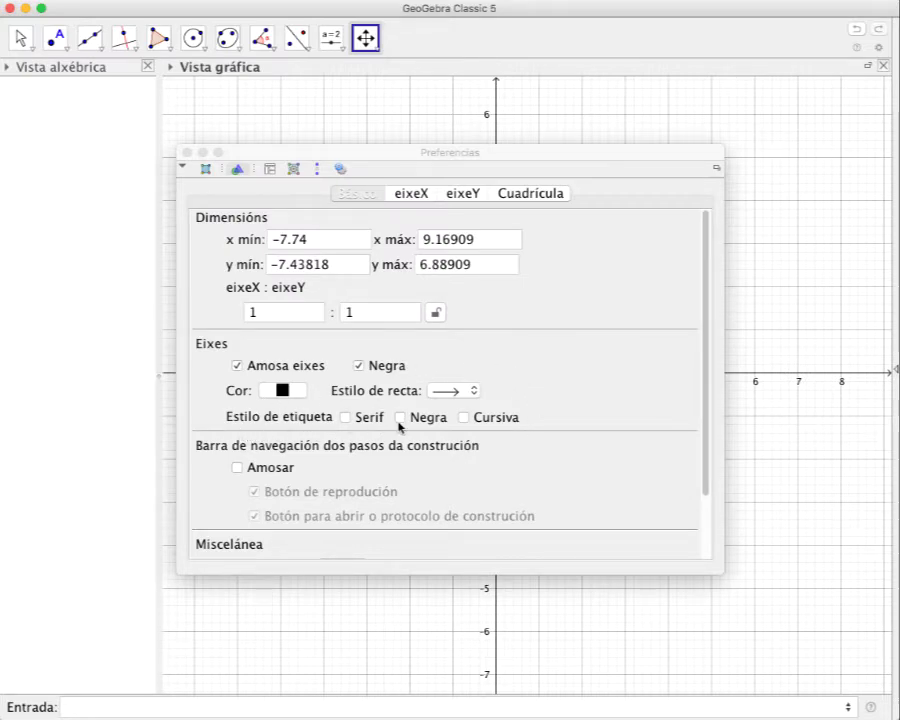
left_click(359, 366)
left_click(359, 366)
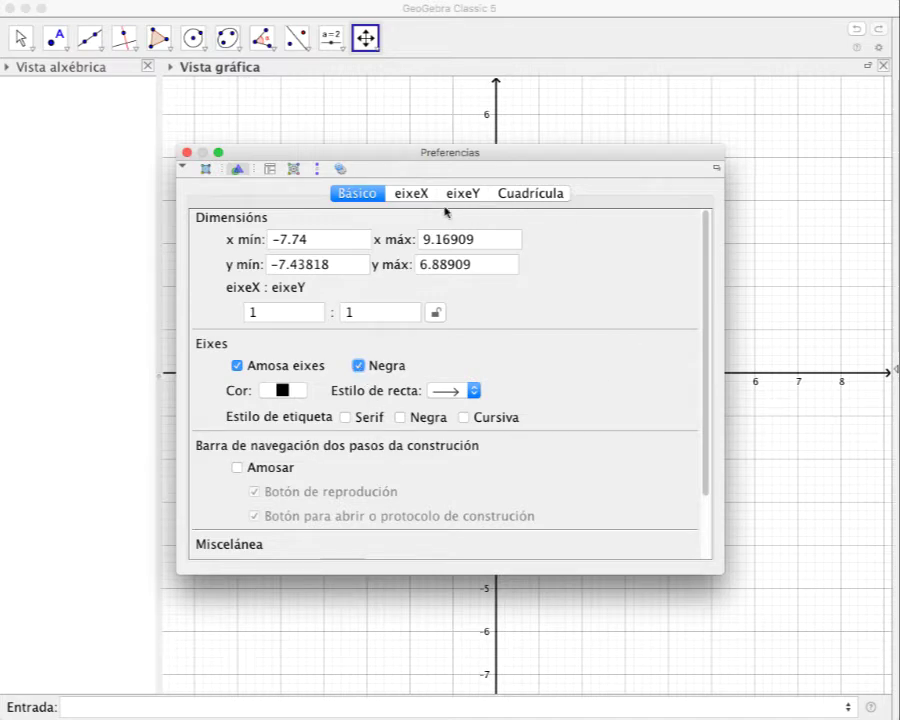
left_click(549, 196)
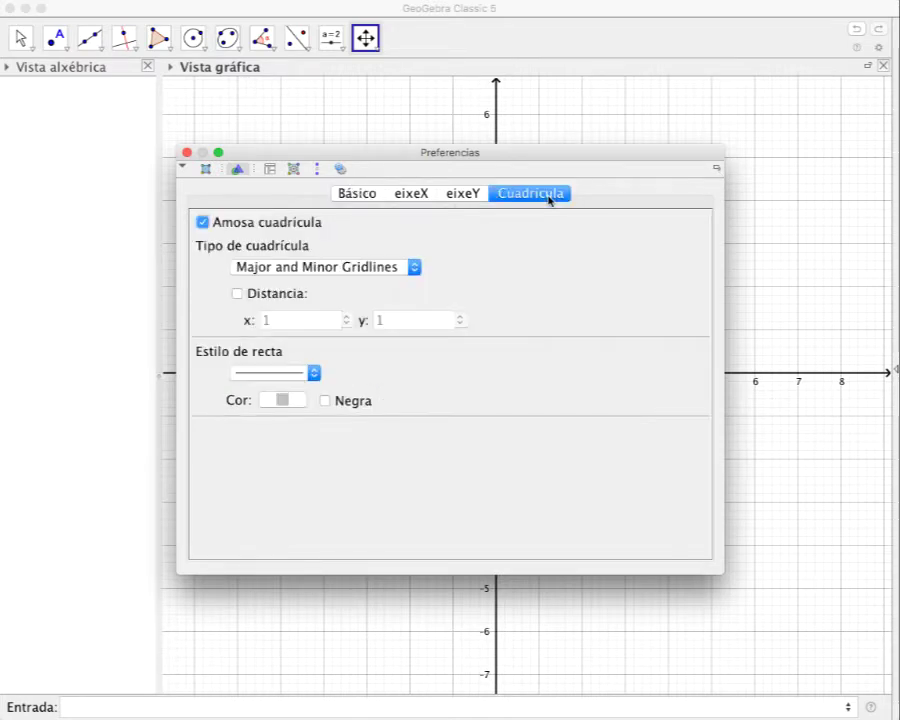
left_click(325, 401)
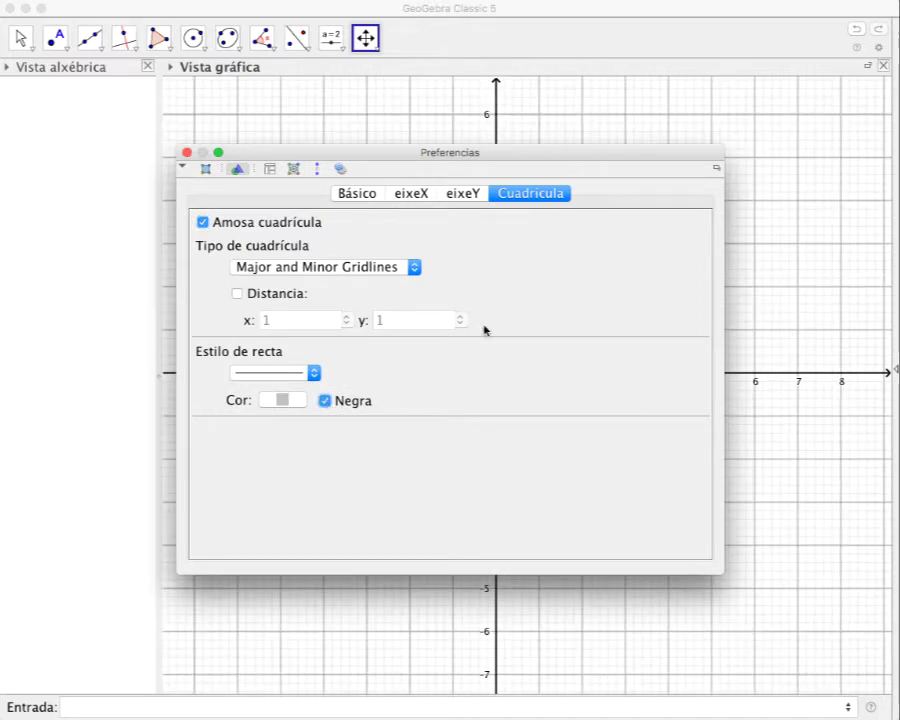
left_click(186, 153)
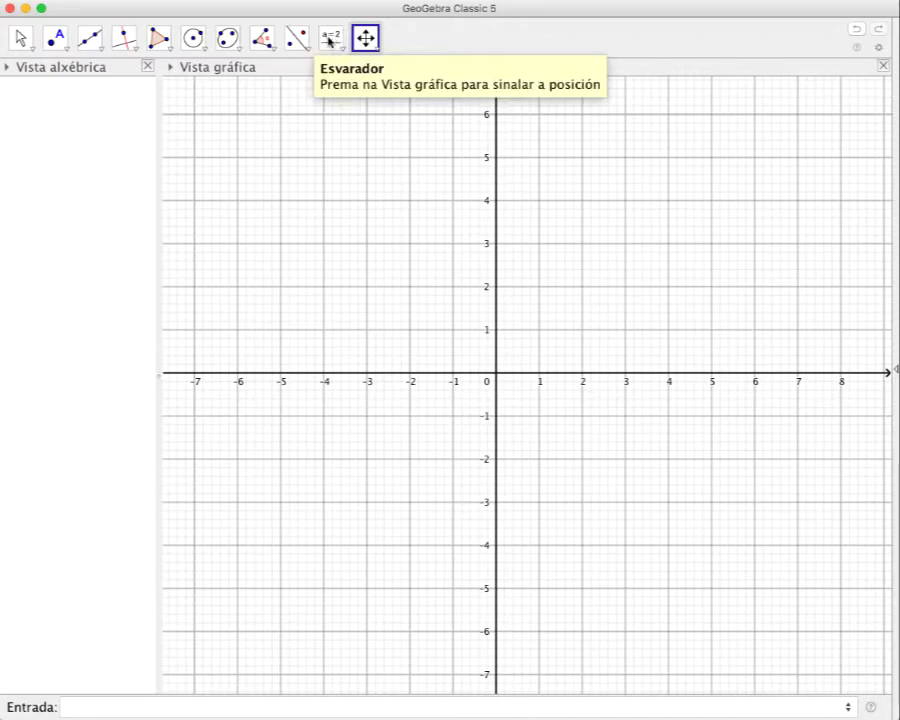
- Create a number slider named k with an interval from -7 to 7, placed above the x-axis and left of the y-axis
left_click(333, 39)
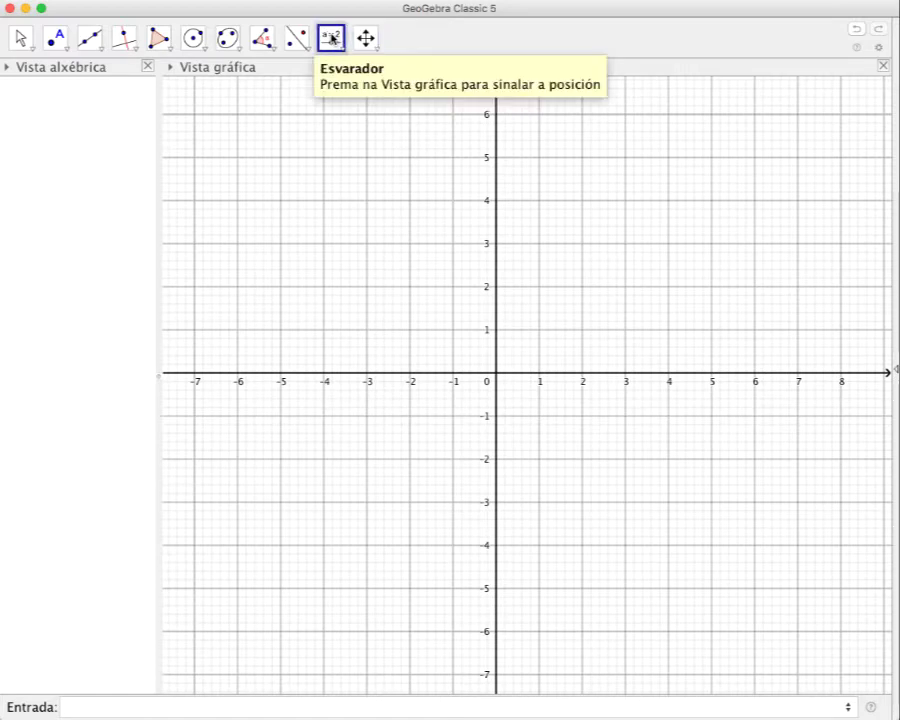
left_click(333, 39)
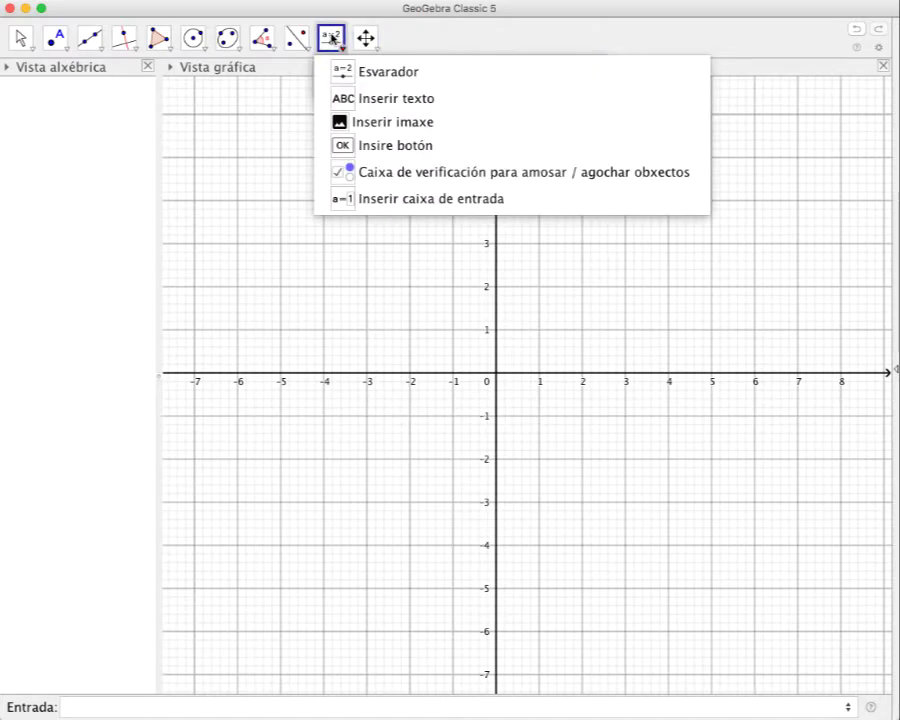
left_click(383, 74)
left_click(250, 147)
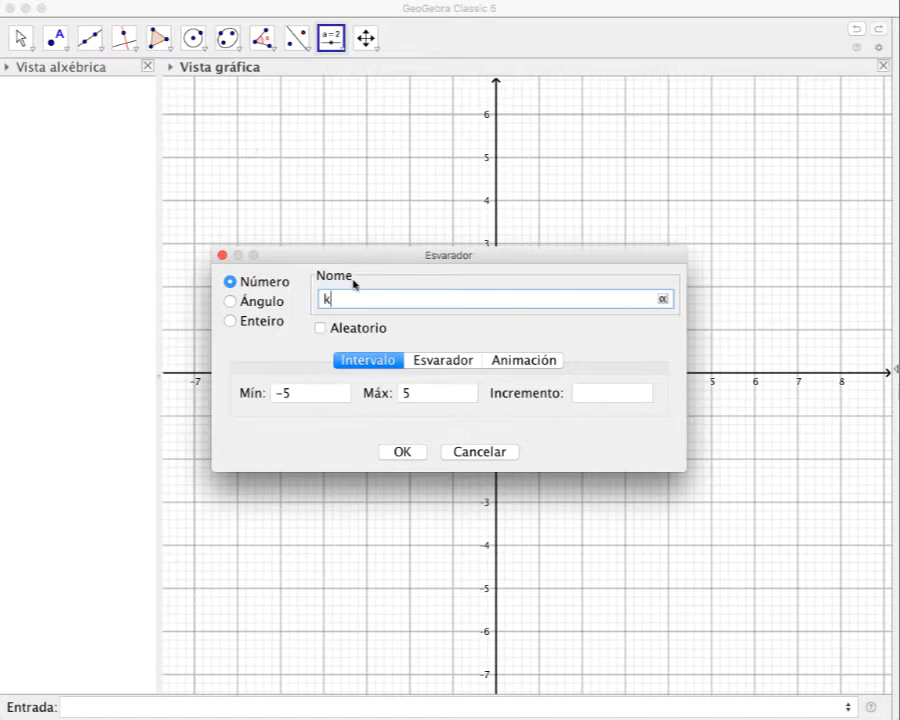
left_click(442, 362)
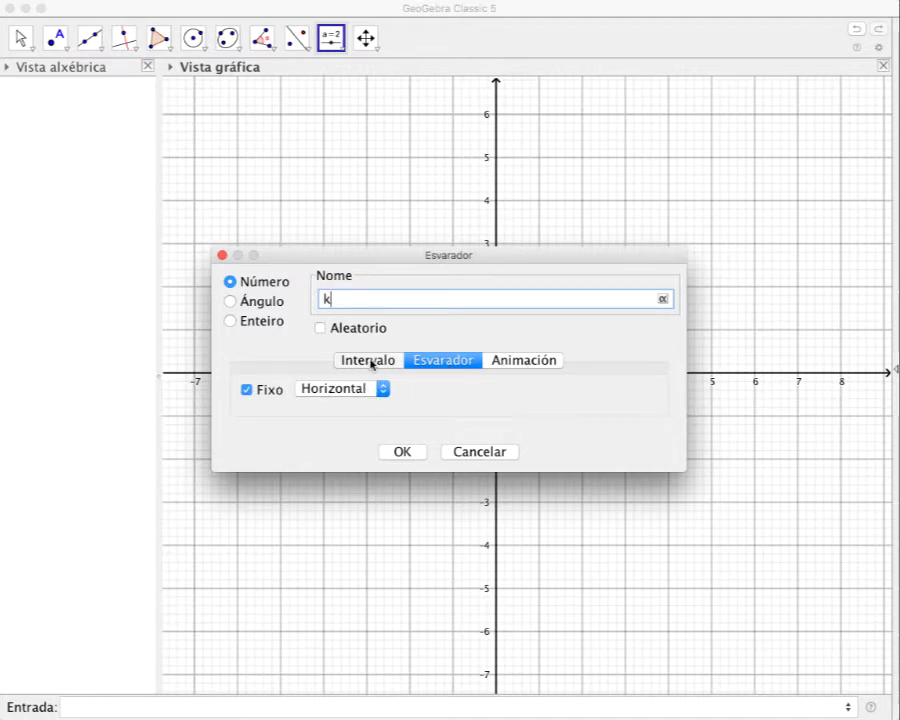
left_click(371, 362)
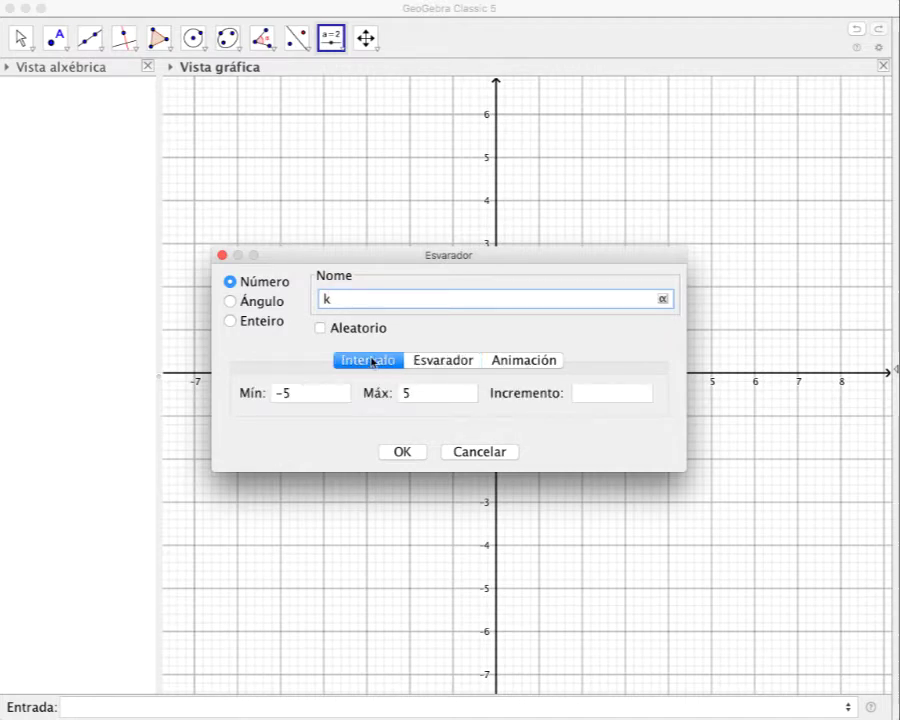
left_click(305, 396)
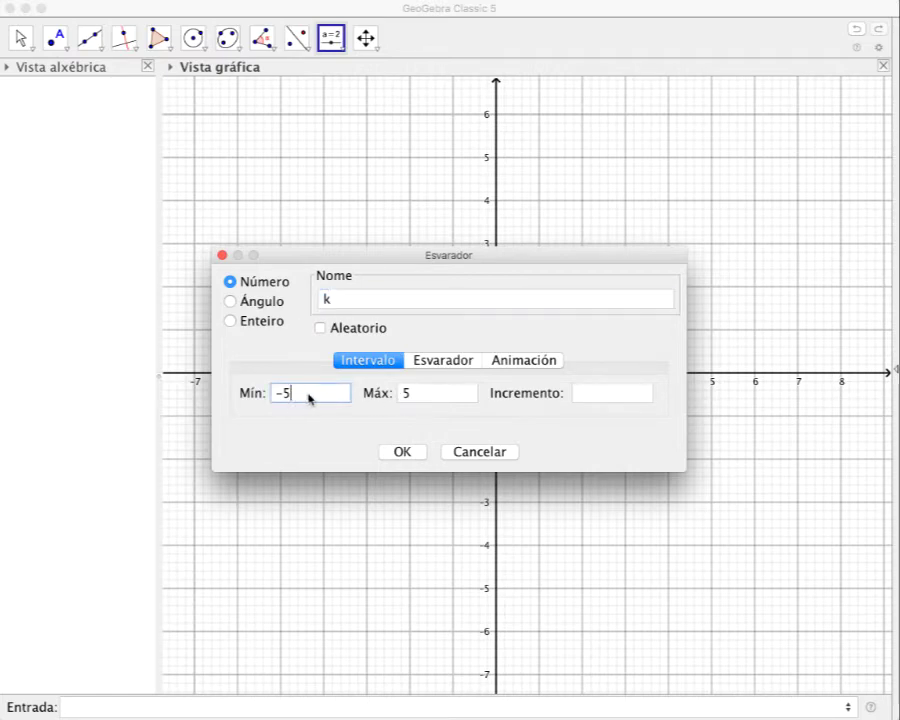
key("BackSpace")
type("7")
left_click(413, 396)
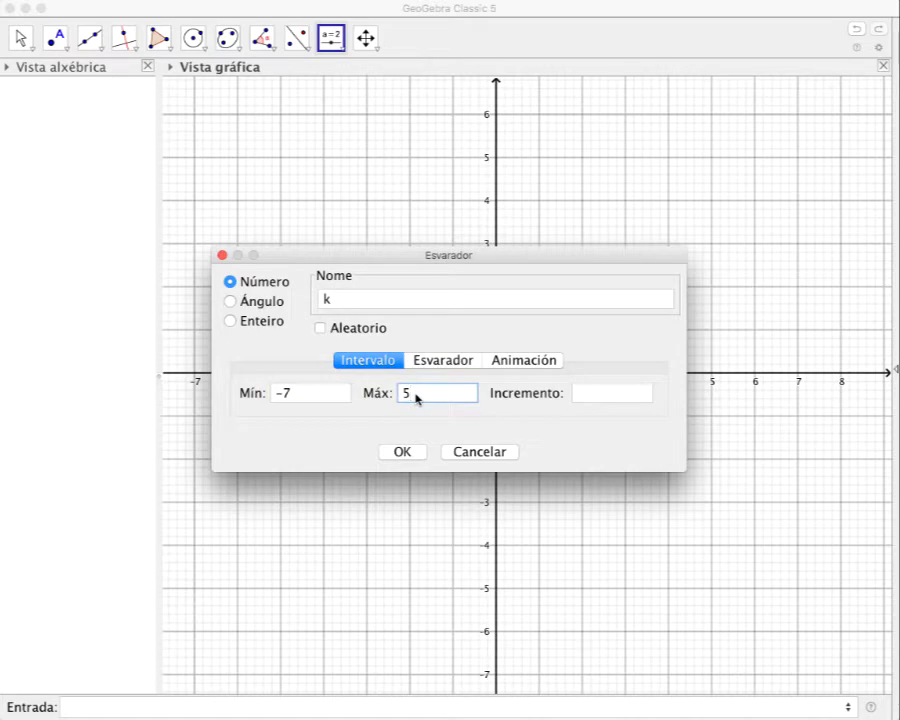
type("7")
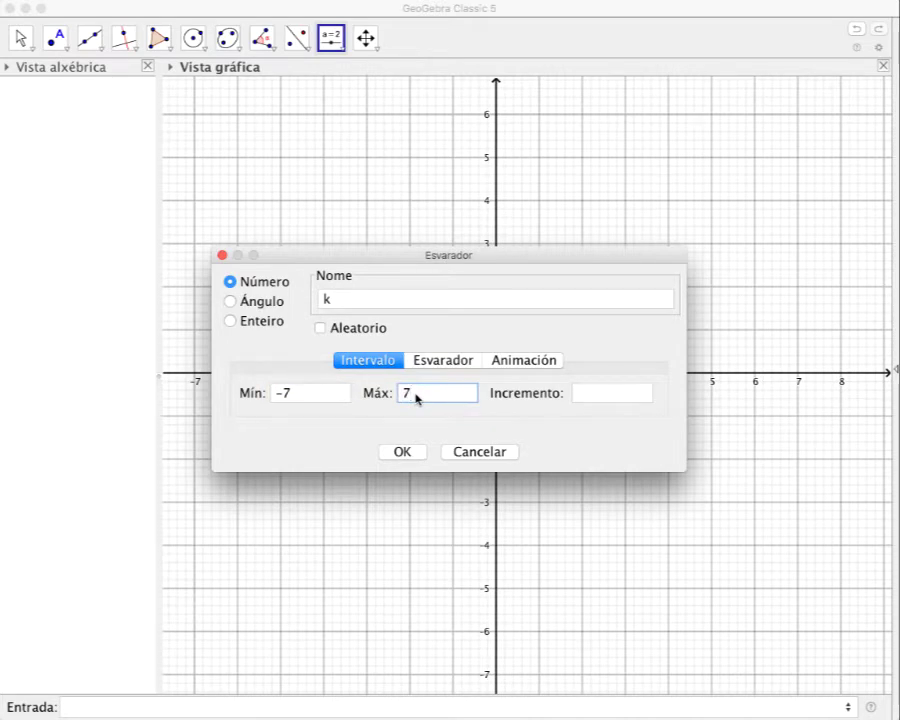
left_click(413, 451)
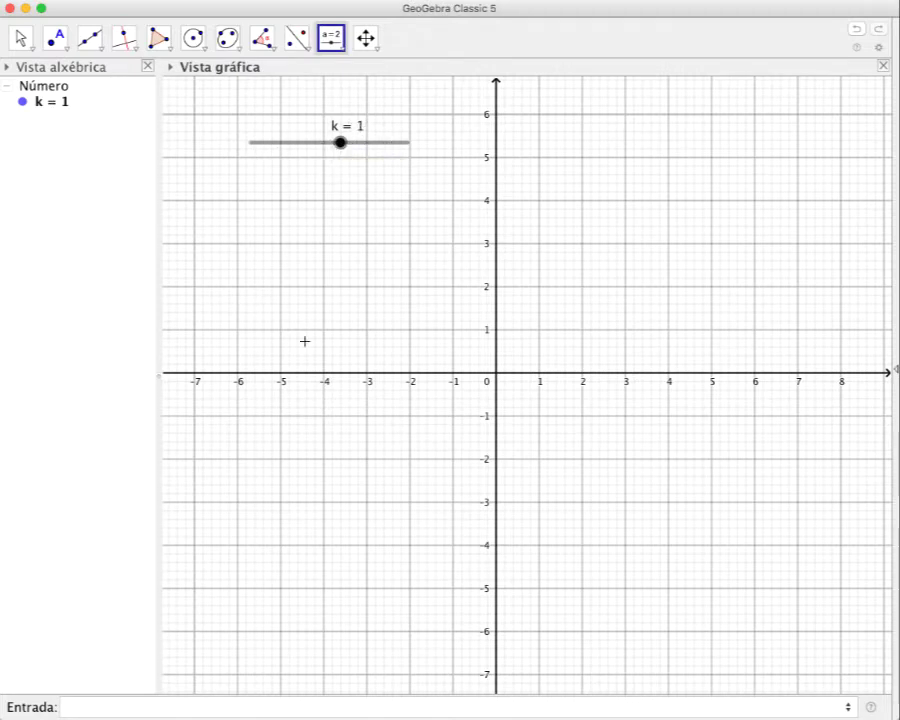
- Define the function f(x)=k/x so that it depends on the slider k
left_click(175, 706)
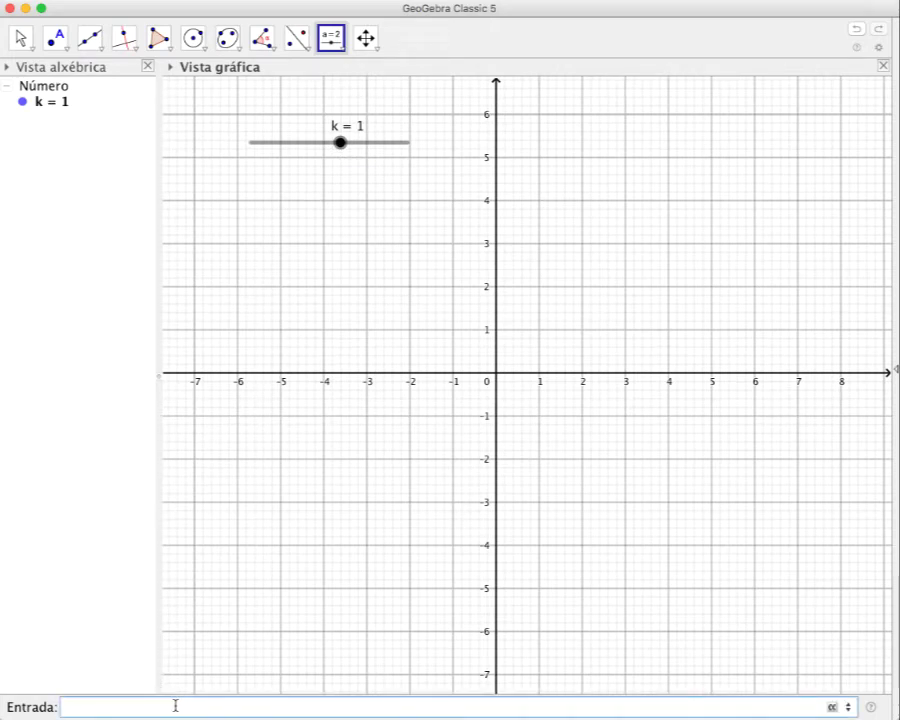
type("f(x)=k")
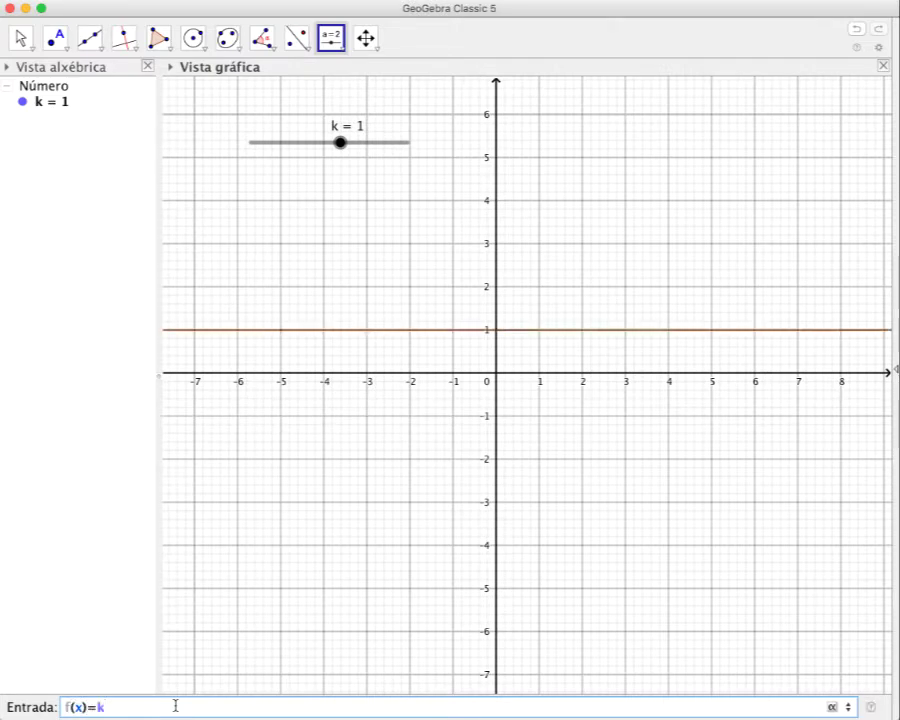
type("/x")
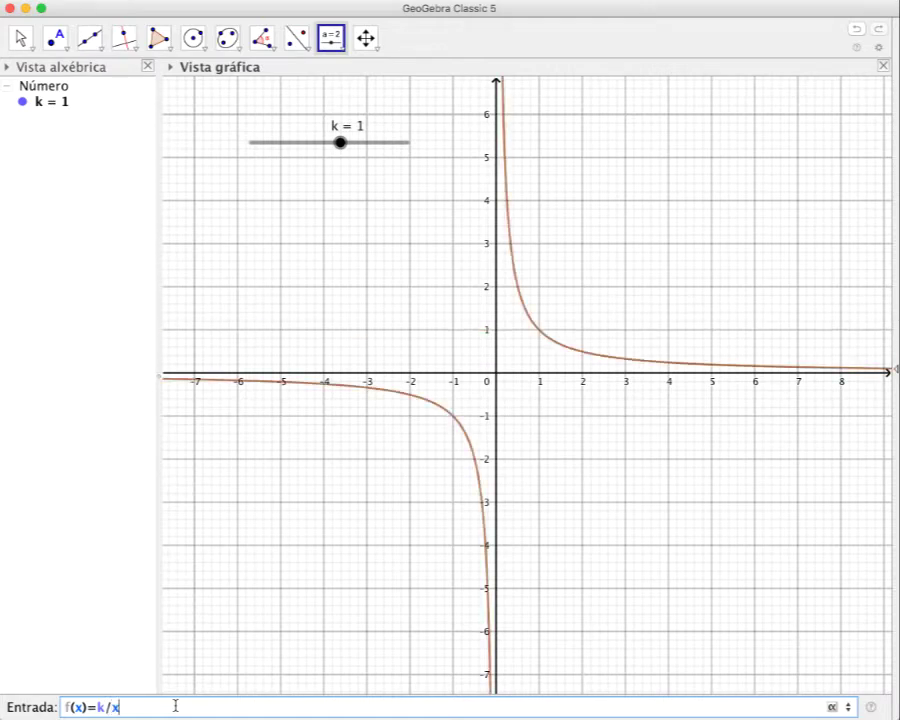
key("Return")
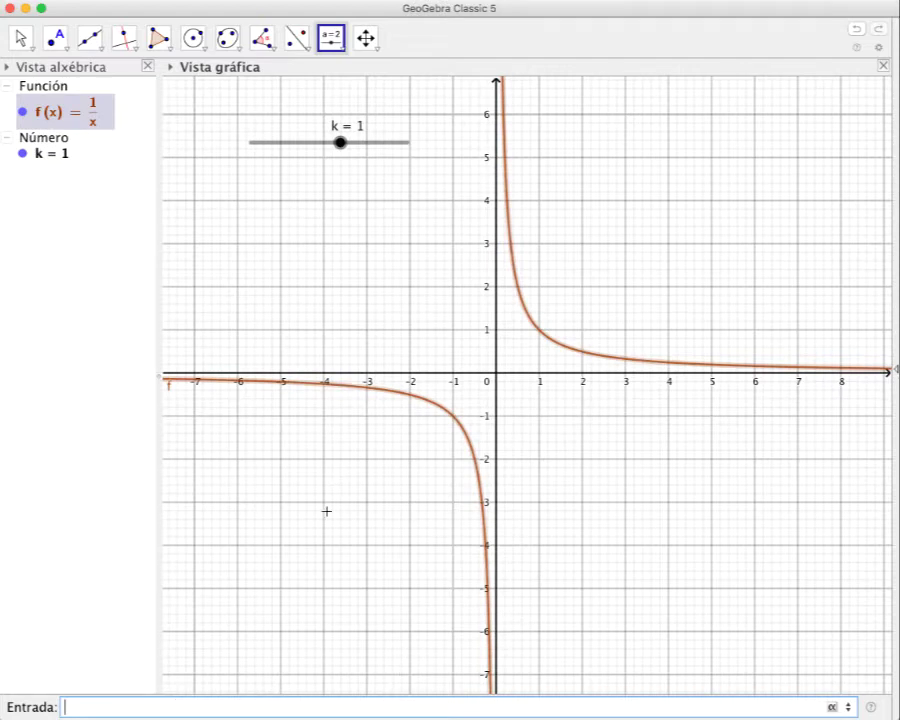
- Set the line thickness of function f to 11 and its colour to red (255, 0, 0)
right_click(546, 340)
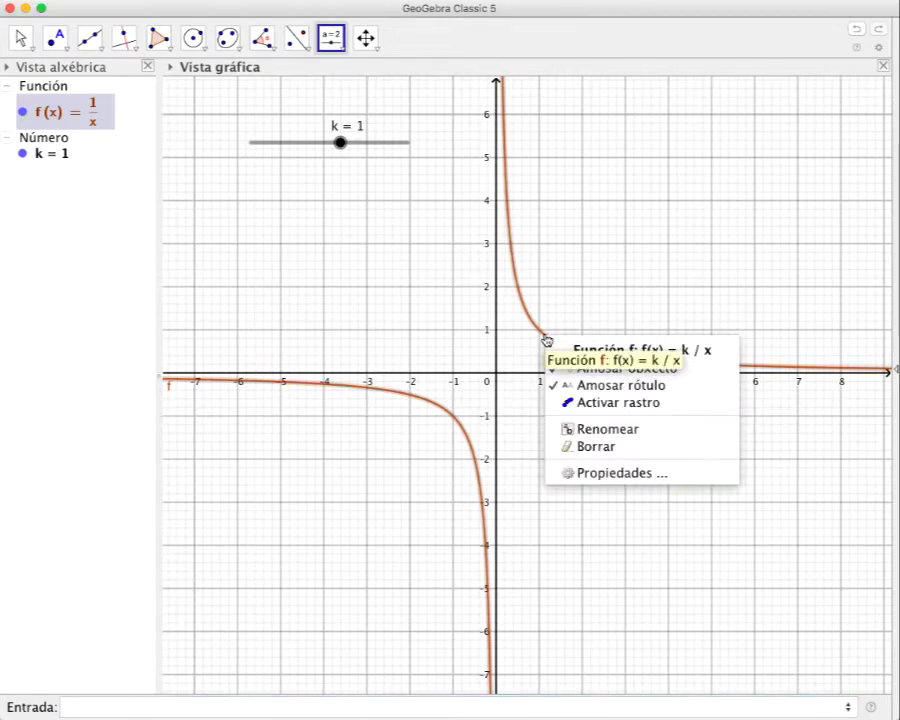
left_click(605, 474)
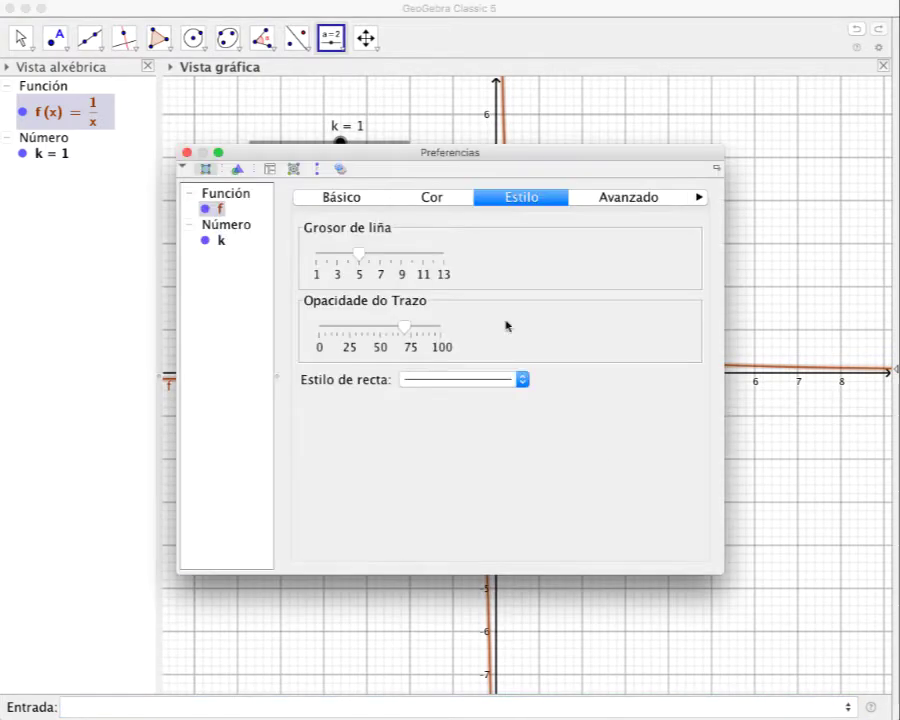
left_click_drag(361, 255, 429, 258)
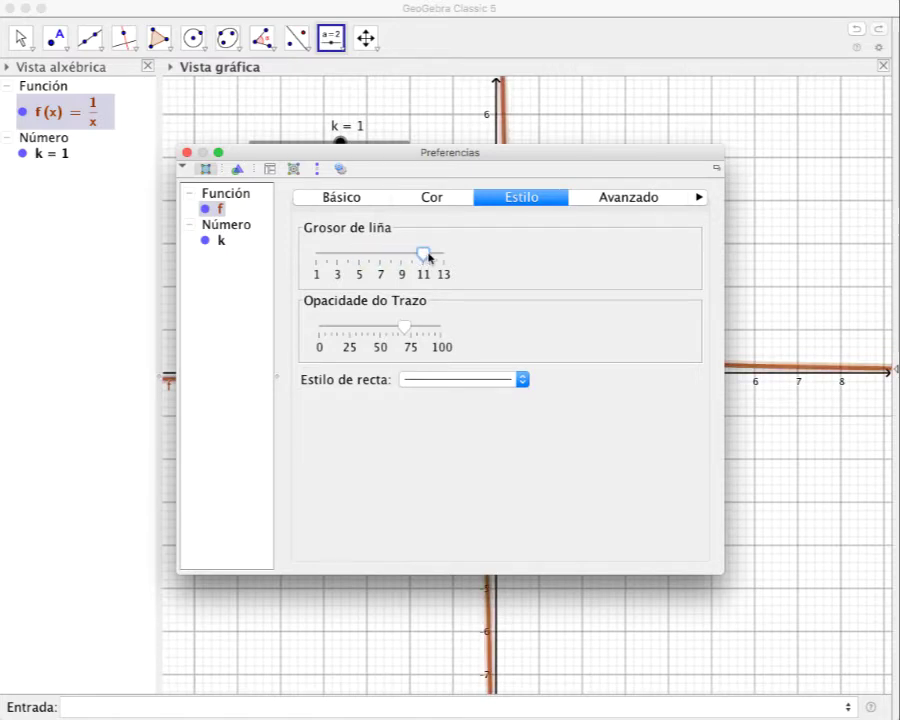
left_click(438, 198)
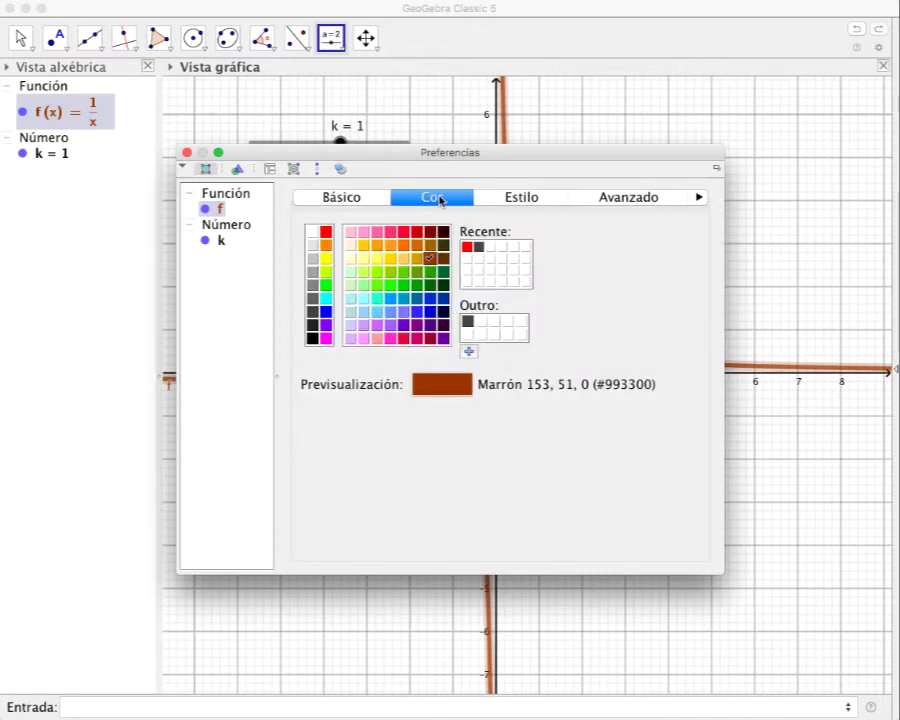
left_click(326, 232)
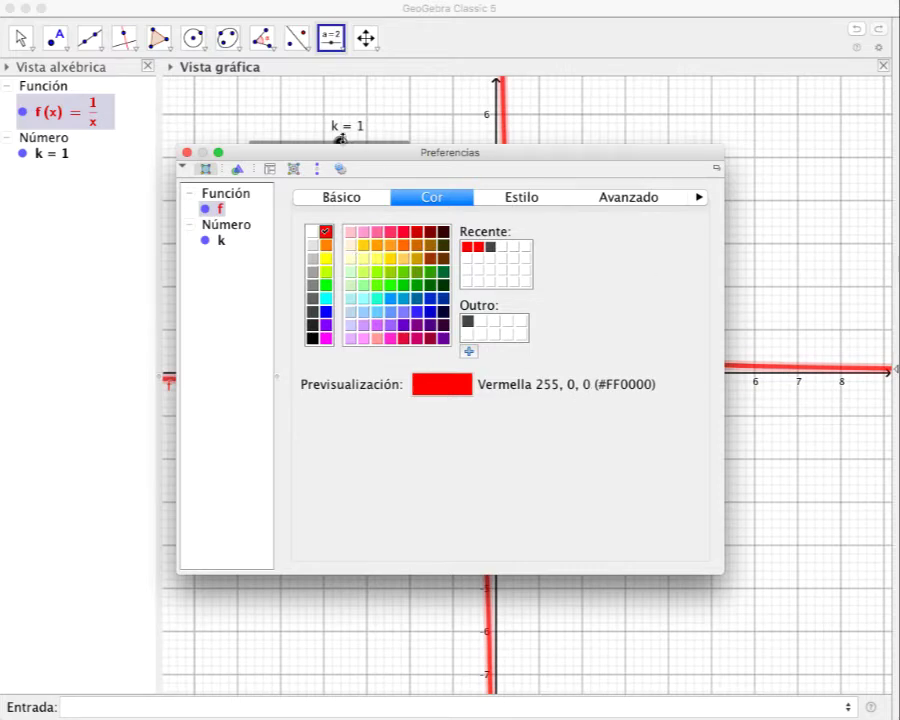
left_click(186, 152)
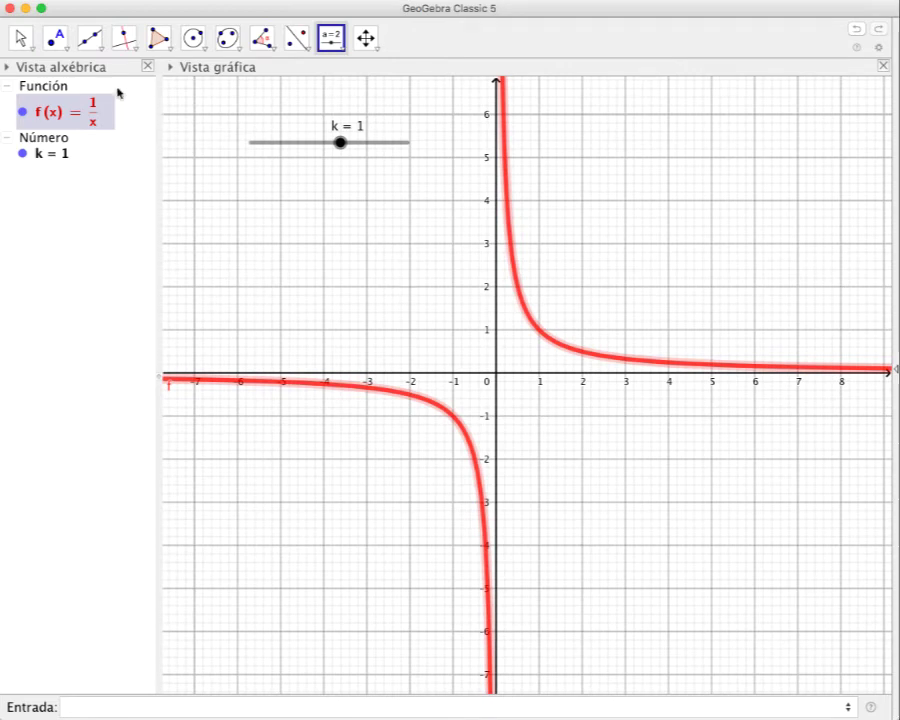
- Vary the slider k to explore its effect on the curve, leaving it at 0.98
left_click(17, 40)
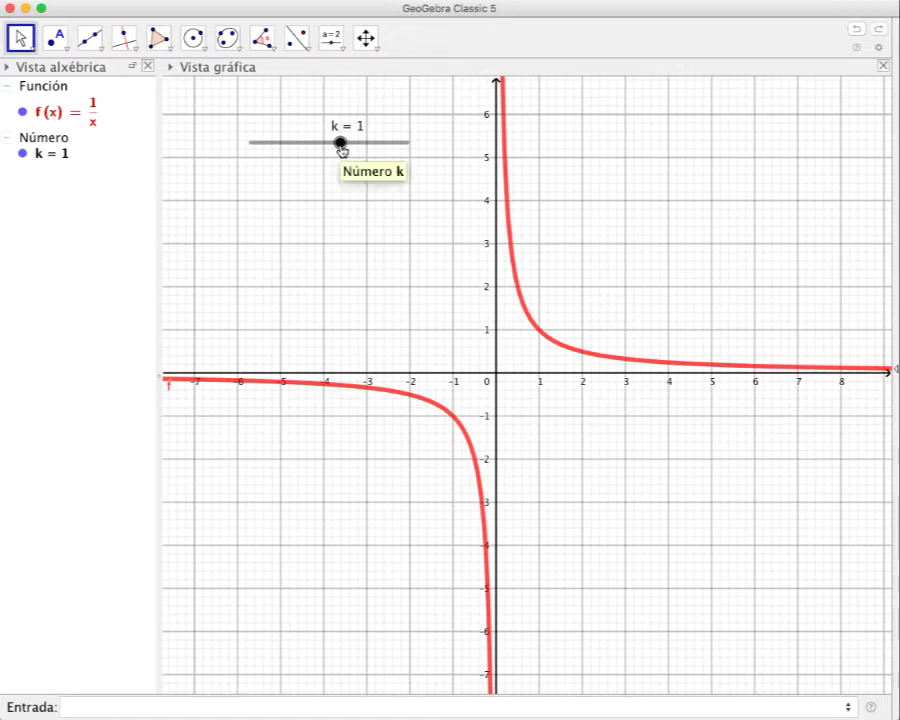
mouse_move(340, 146)
left_mouse_down()
mouse_move(408, 148)
mouse_move(293, 146)
mouse_move(363, 146)
mouse_move(250, 156)
mouse_move(409, 148)
mouse_move(340, 146)
left_mouse_up()
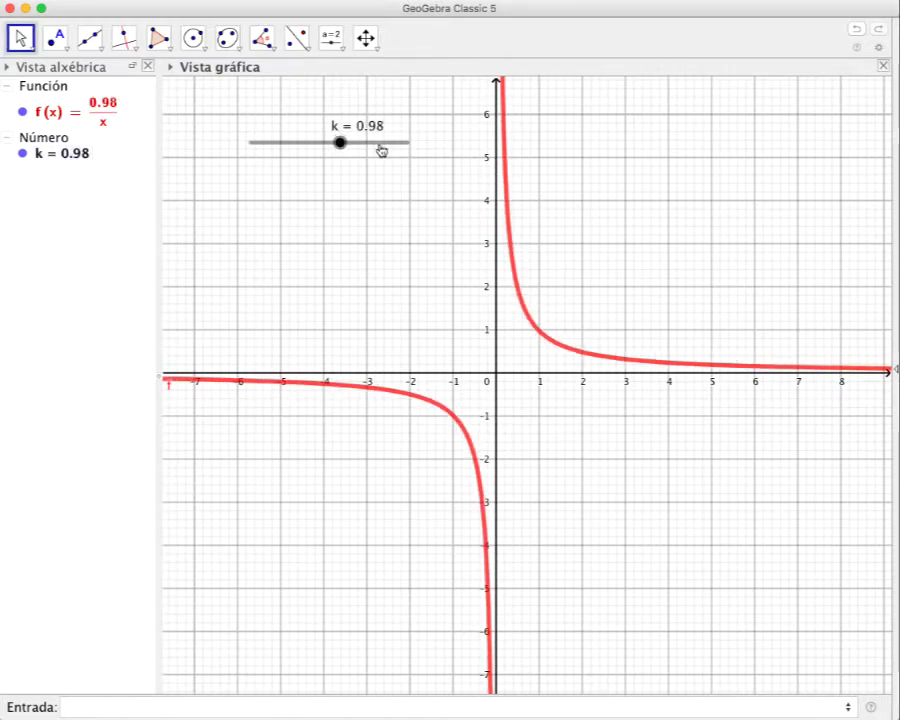
- Insert a text reading f(x)=k/x, with k linked to the slider object, in the upper-right quadrant and move slider k to 3.02
left_click(343, 48)
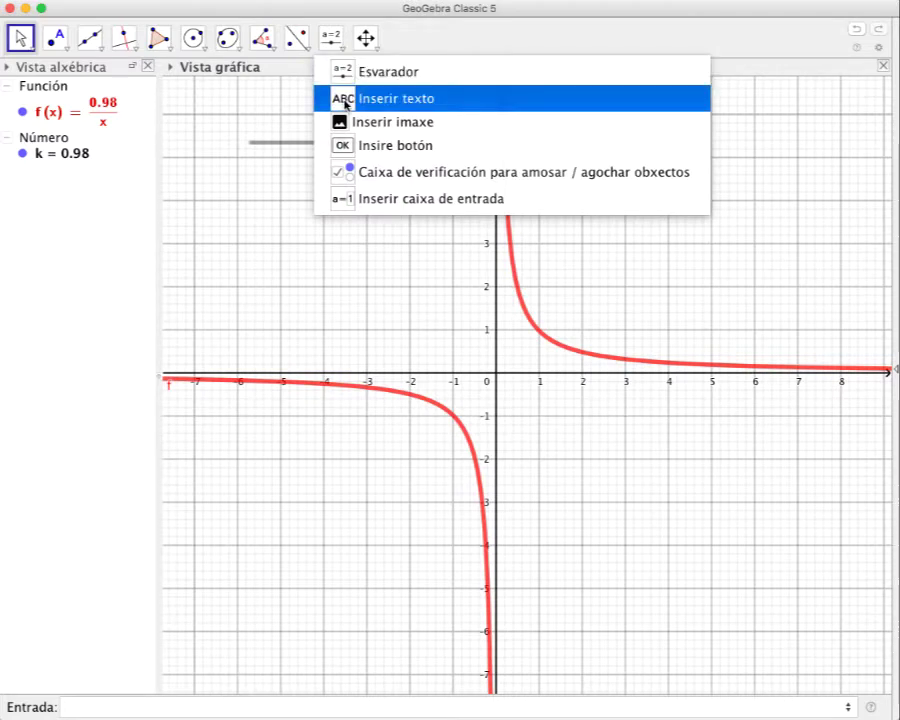
left_click(346, 102)
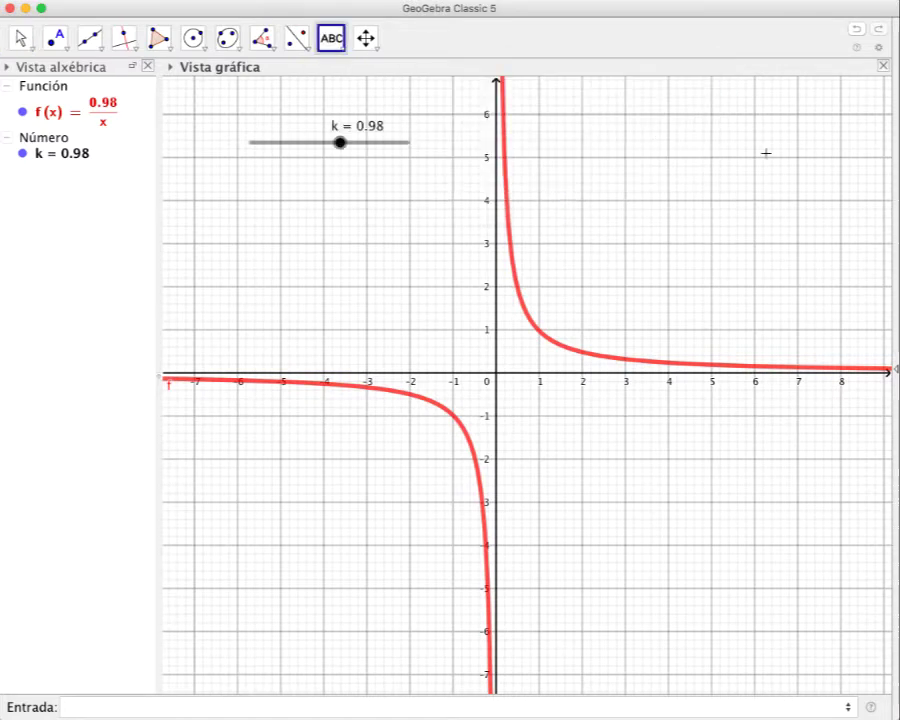
left_click(700, 138)
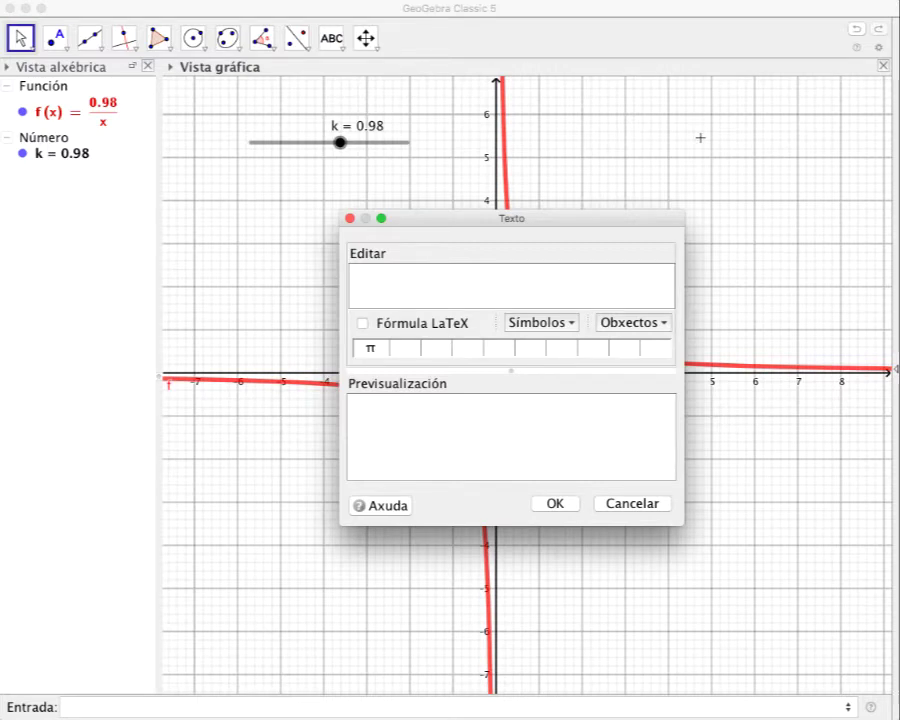
type("(x9")
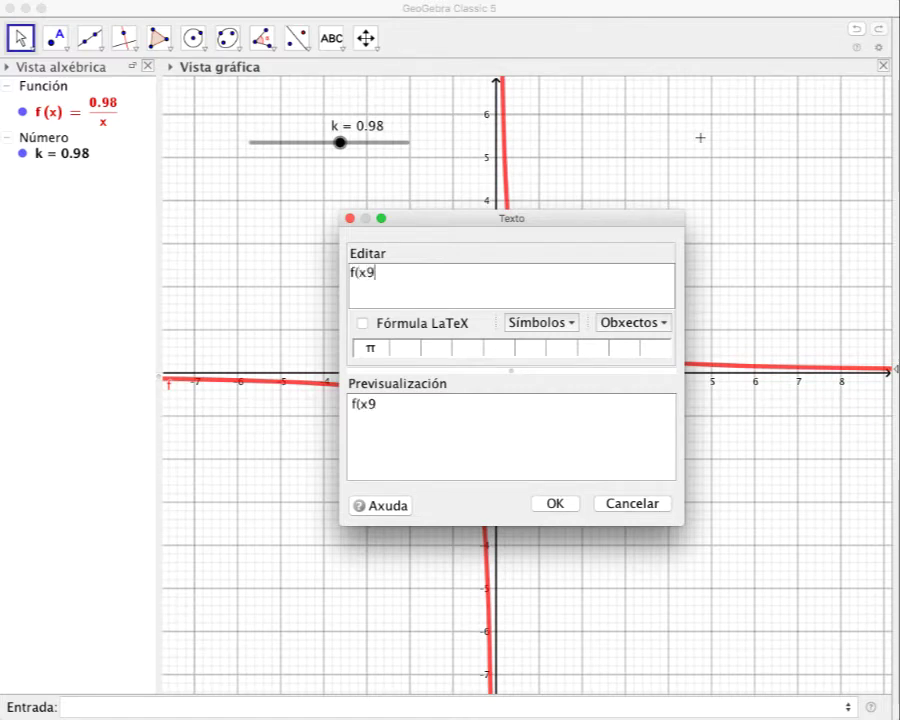
key("BackSpace")
type(")=")
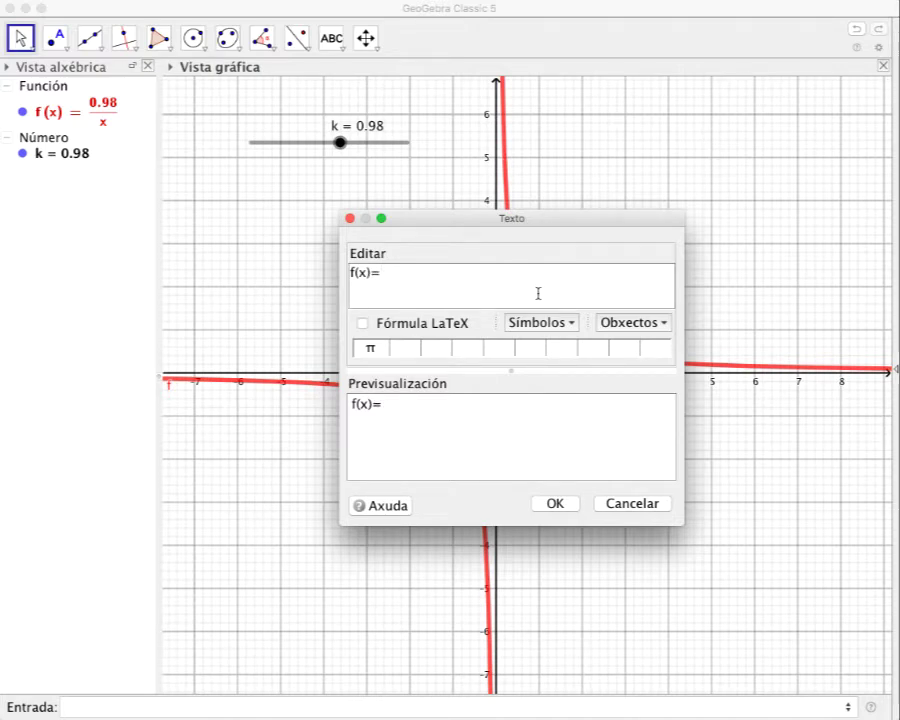
left_click(665, 323)
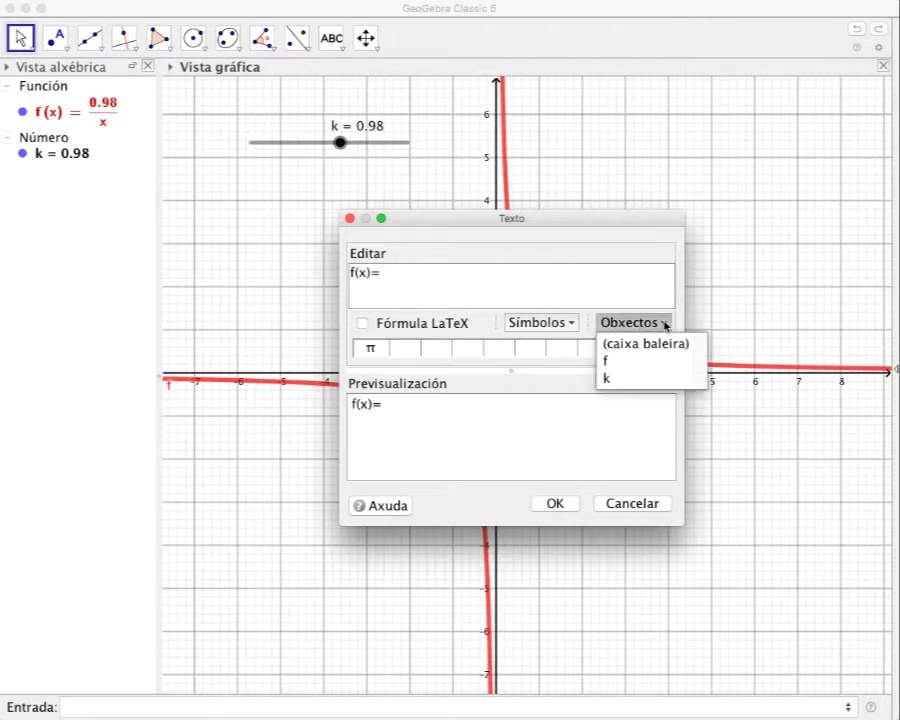
left_click(605, 377)
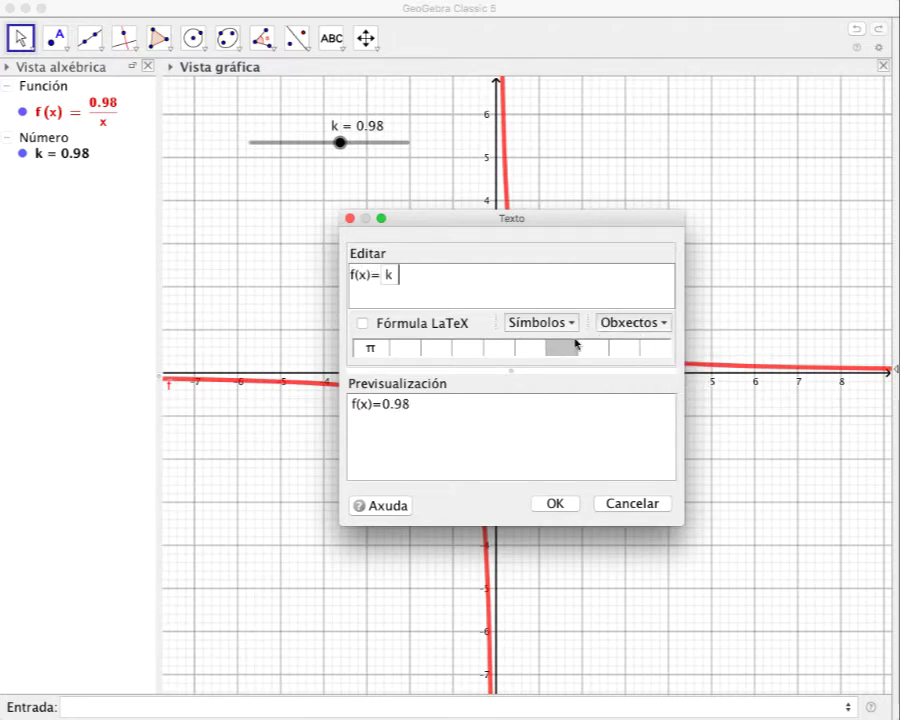
type("/x")
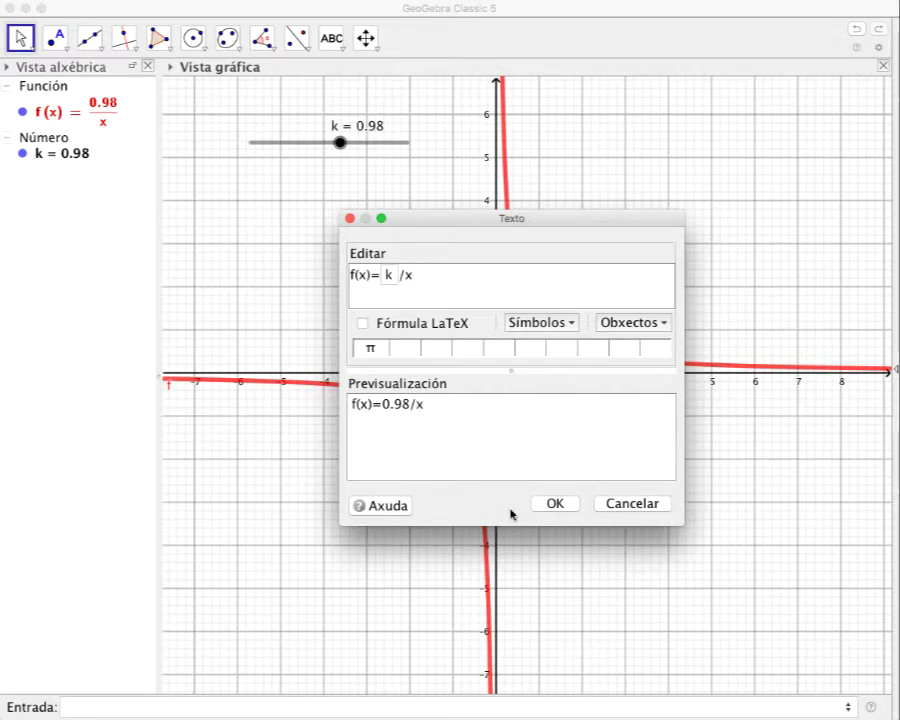
left_click(552, 505)
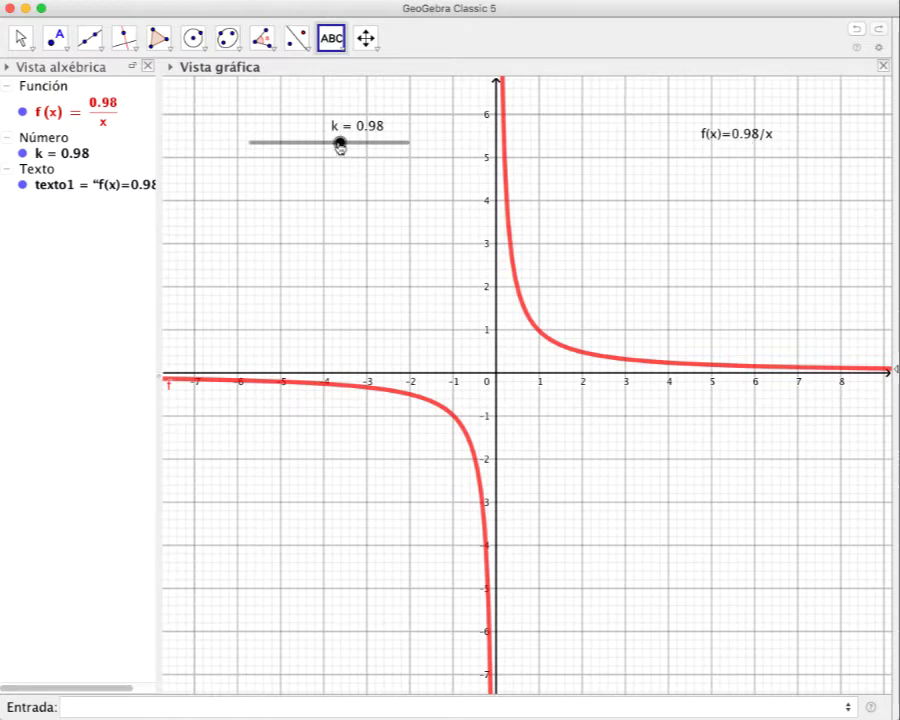
key("Escape")
left_click_drag(339, 144, 363, 142)
- Set the font size of the formula text to Grande
left_click(733, 134)
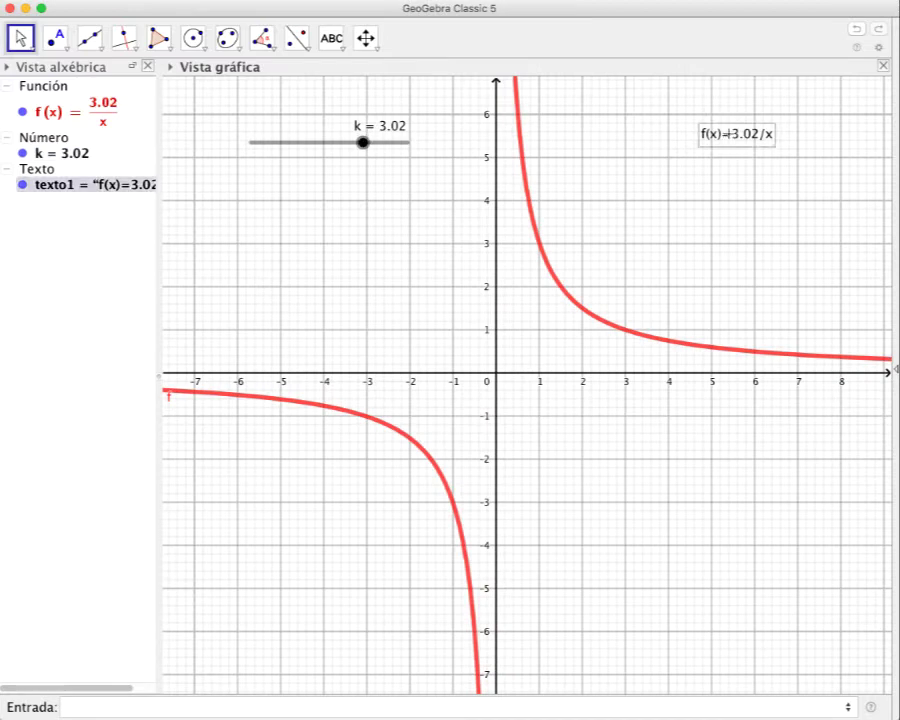
right_click(731, 134)
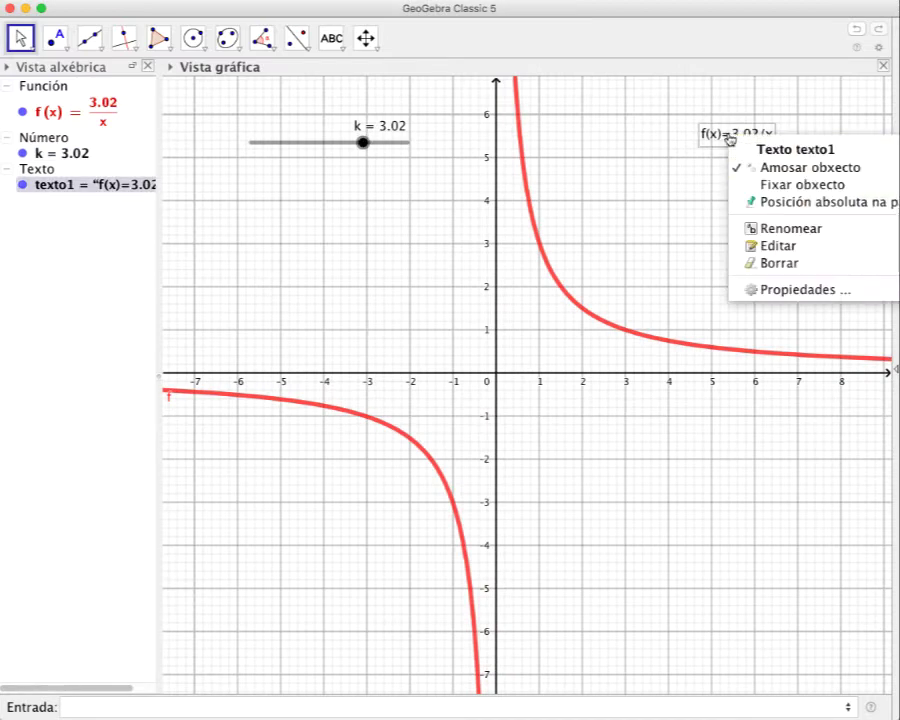
left_click(815, 292)
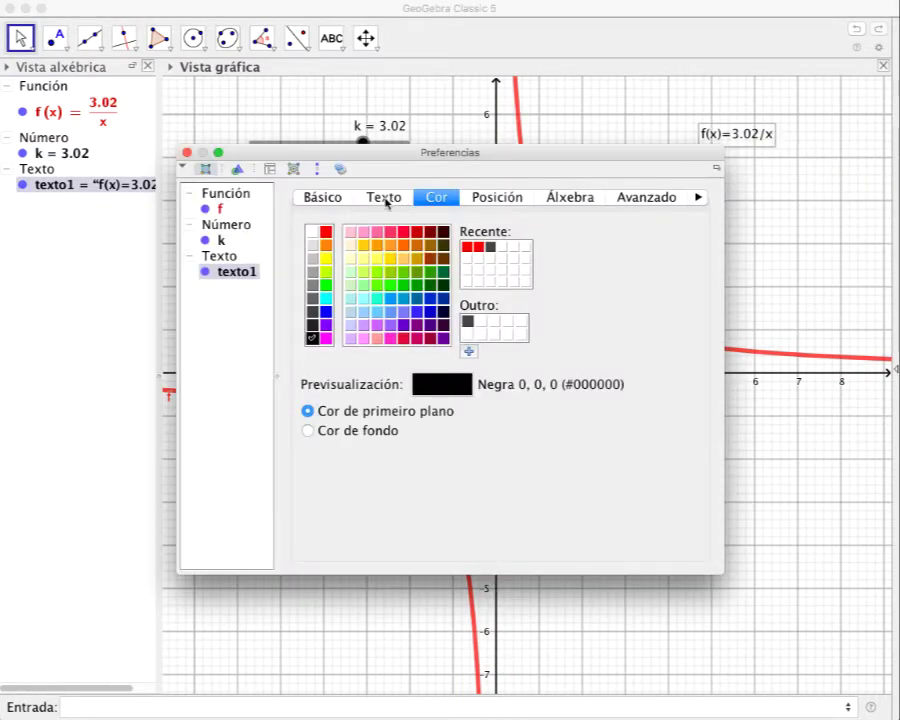
left_click(384, 197)
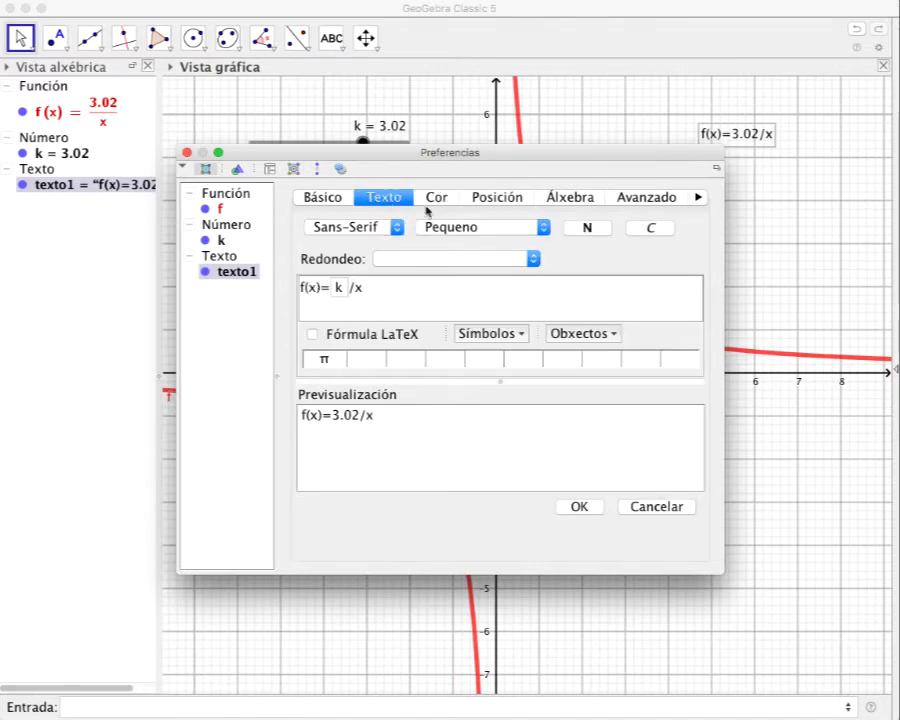
left_click(543, 228)
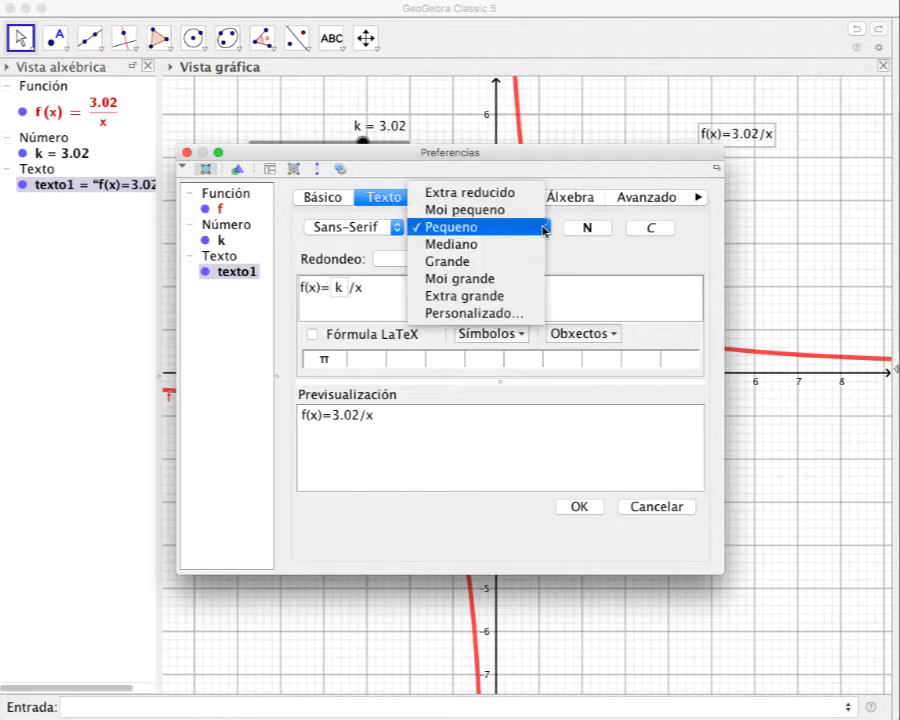
left_click(521, 262)
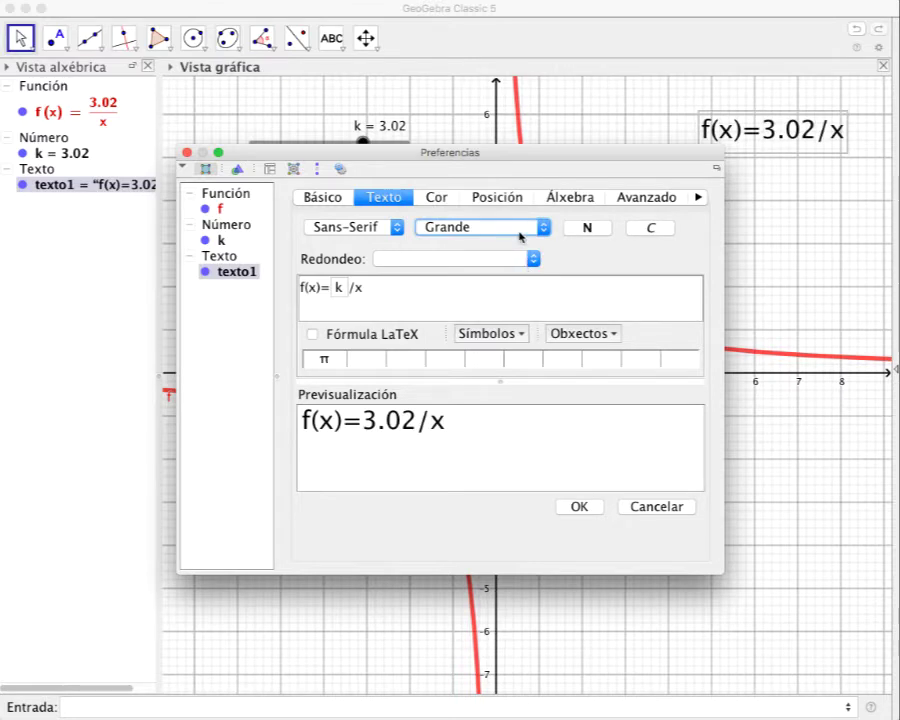
- Colour the formula text red (255, 0, 0) and move it slightly down and to the left, keeping it in the first quadrant
left_click(436, 197)
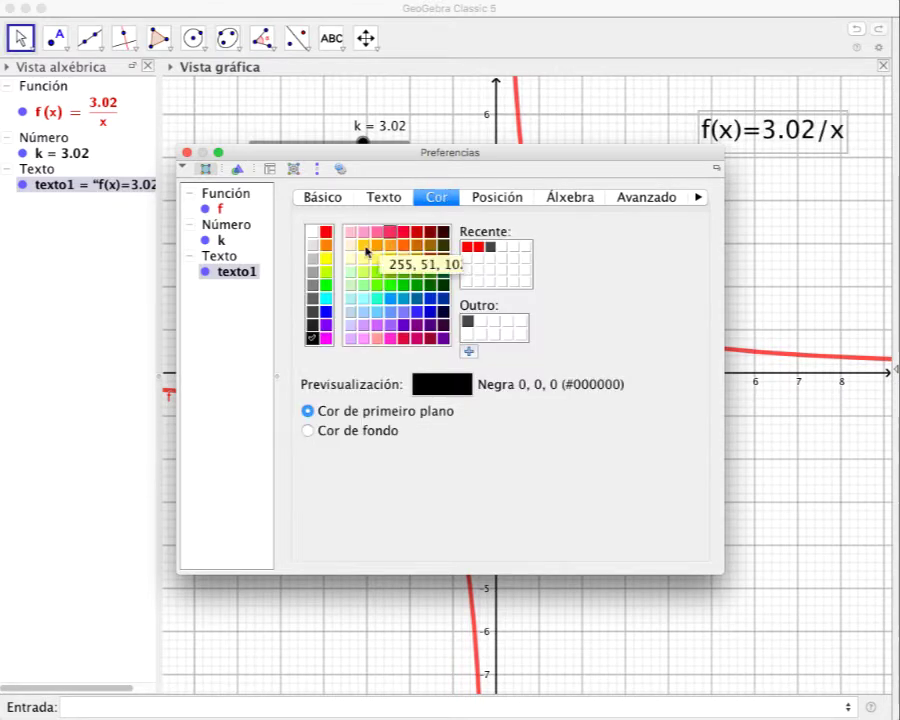
left_click(325, 232)
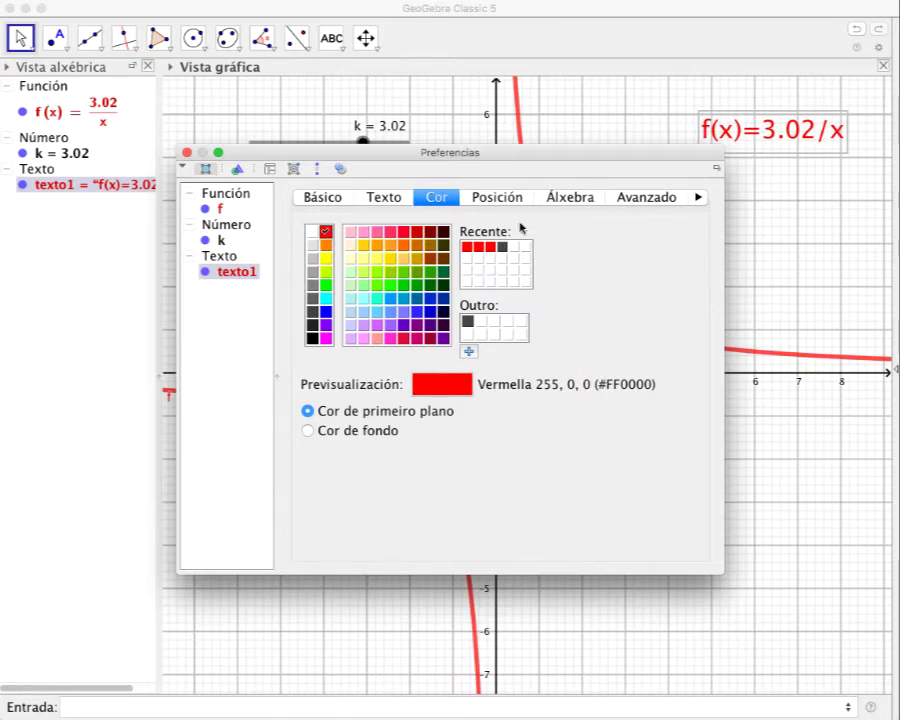
left_click(186, 152)
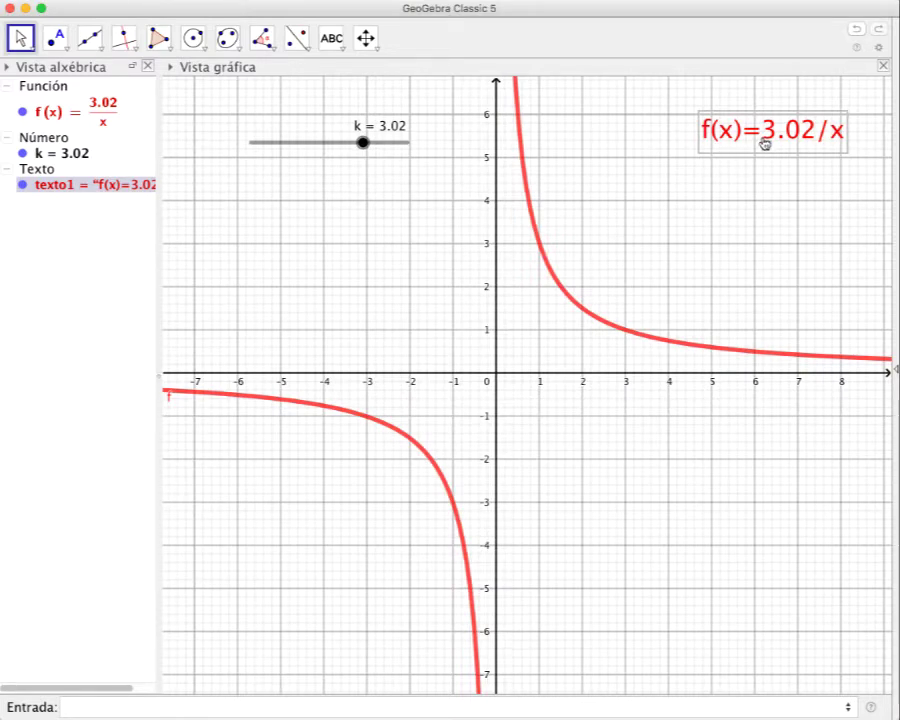
left_click_drag(756, 156, 729, 204)
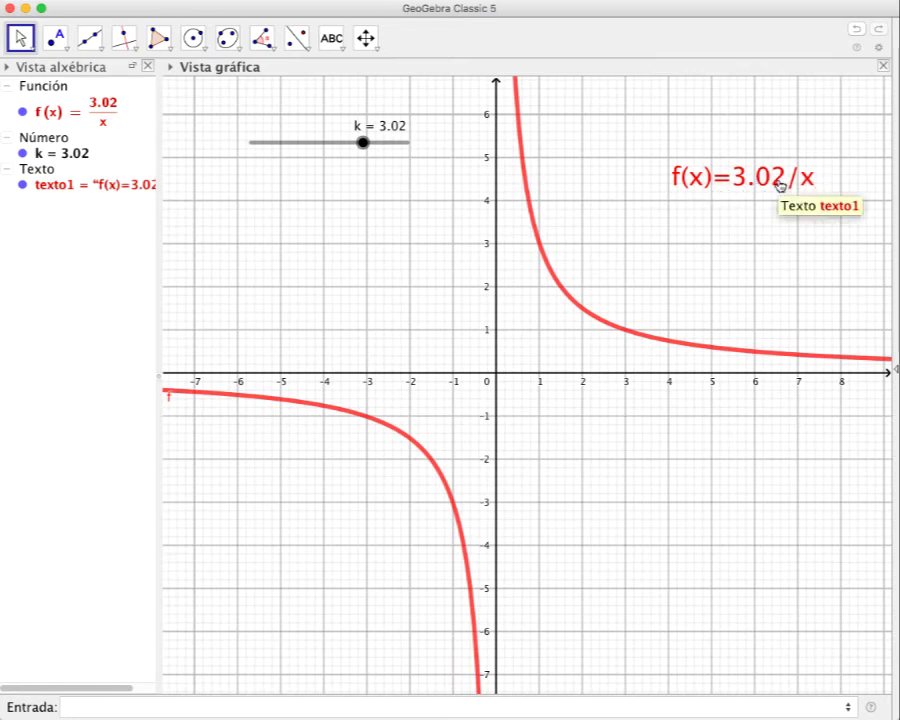
- Enable LaTeX formula formatting for the formula text and insert the fraction template \frac{a}{b} into it
double_click(779, 185)
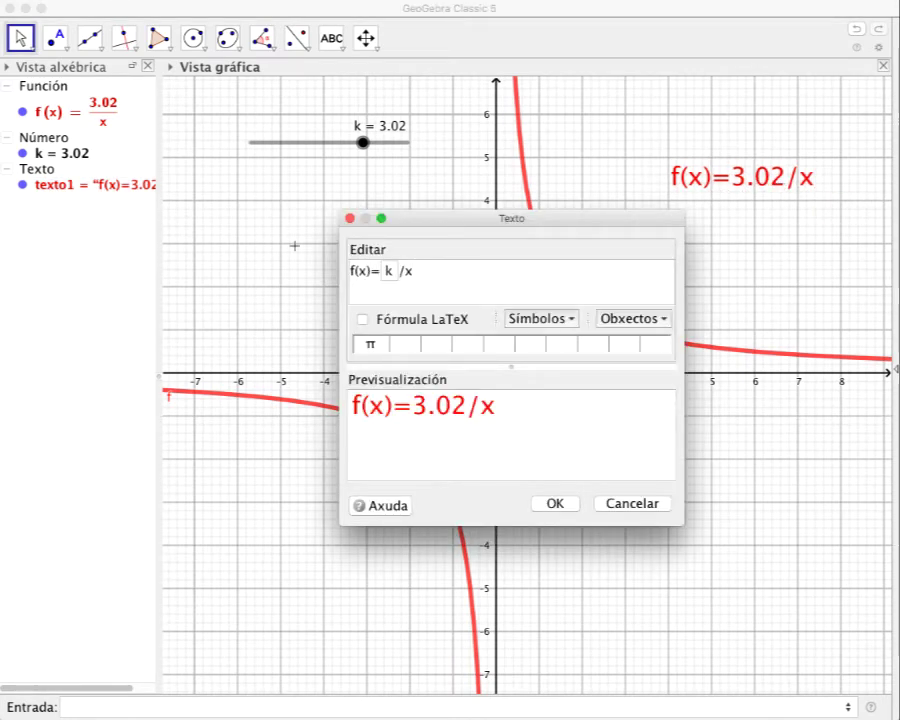
left_click(553, 321)
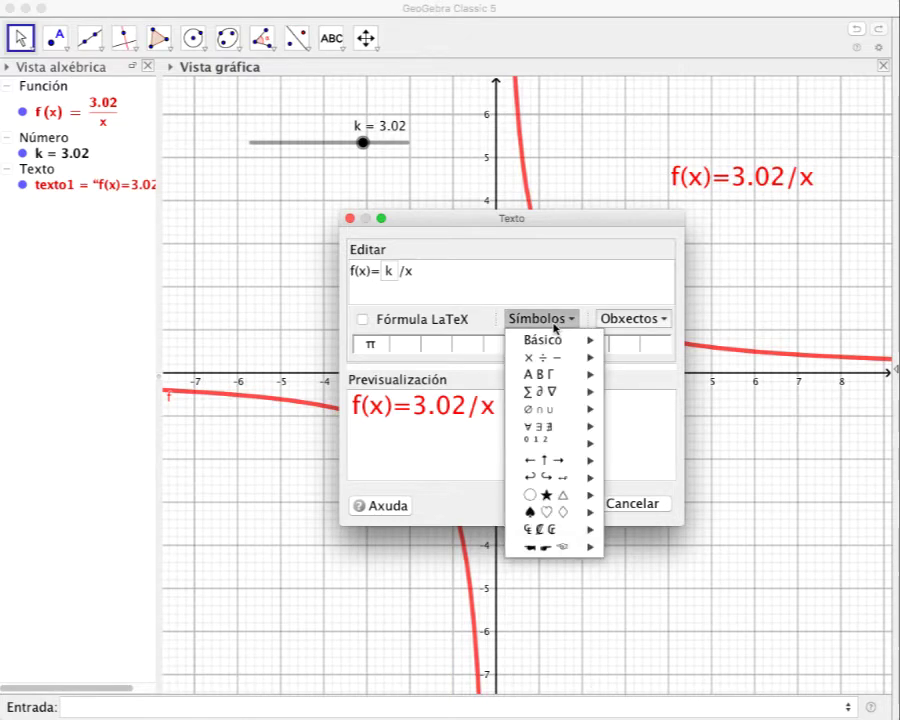
left_click(555, 321)
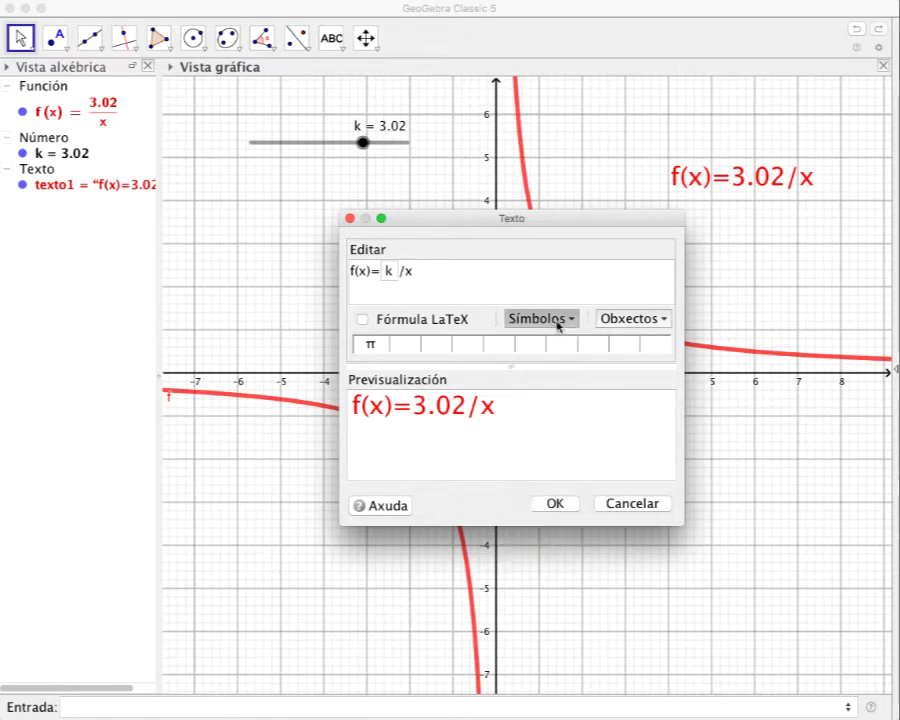
left_click(362, 320)
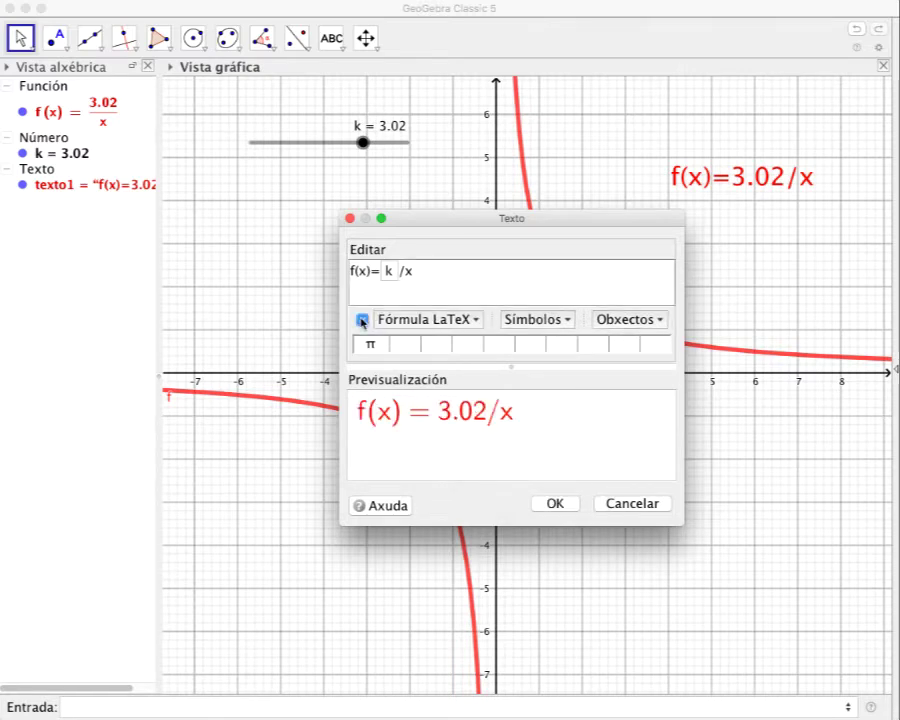
left_click(476, 320)
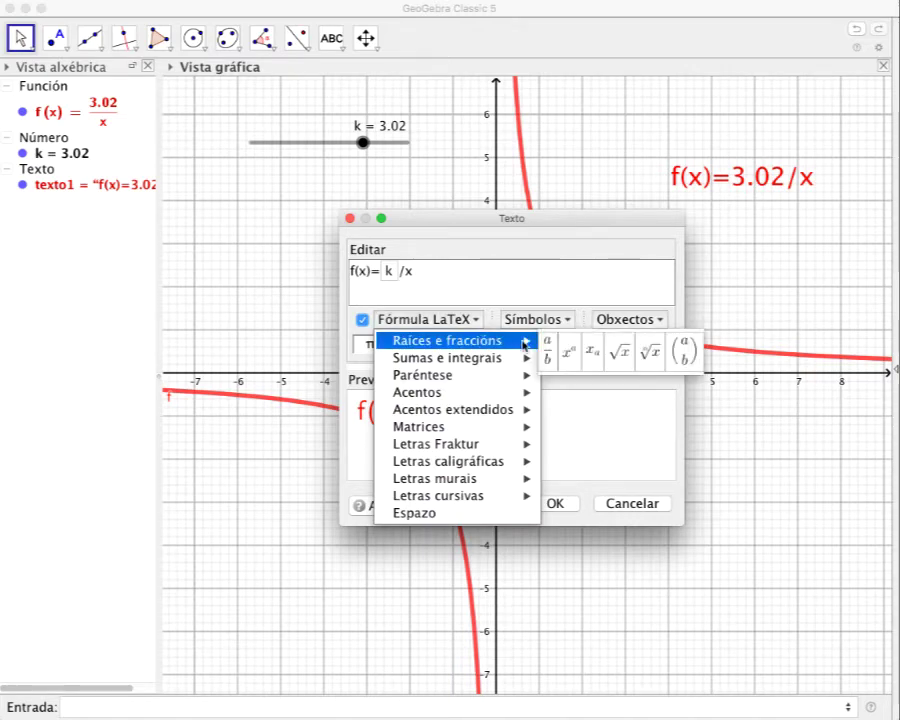
mouse_move(540, 357)
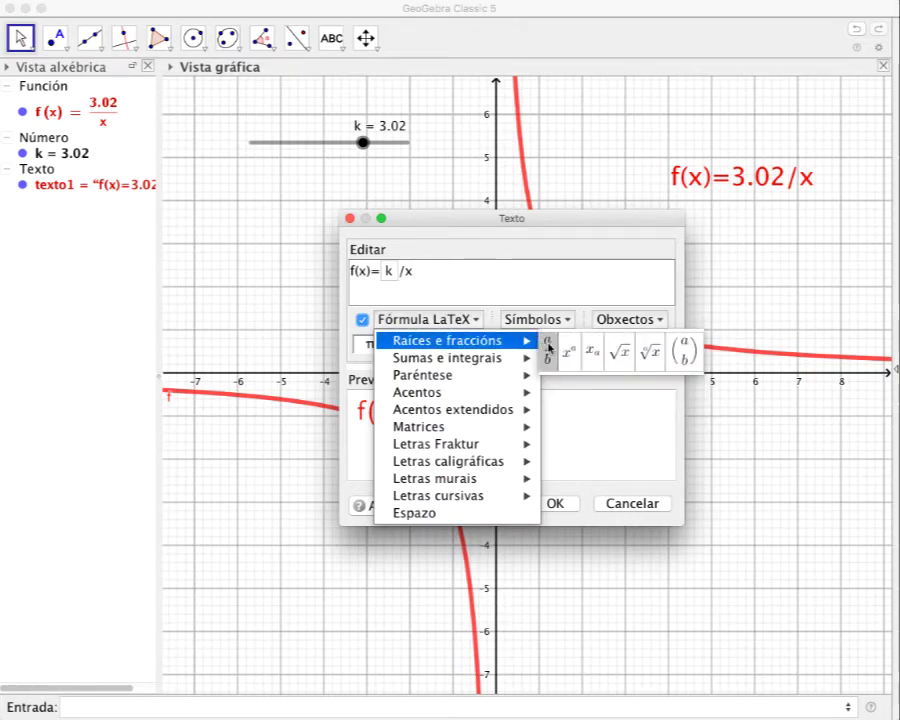
left_click(548, 350)
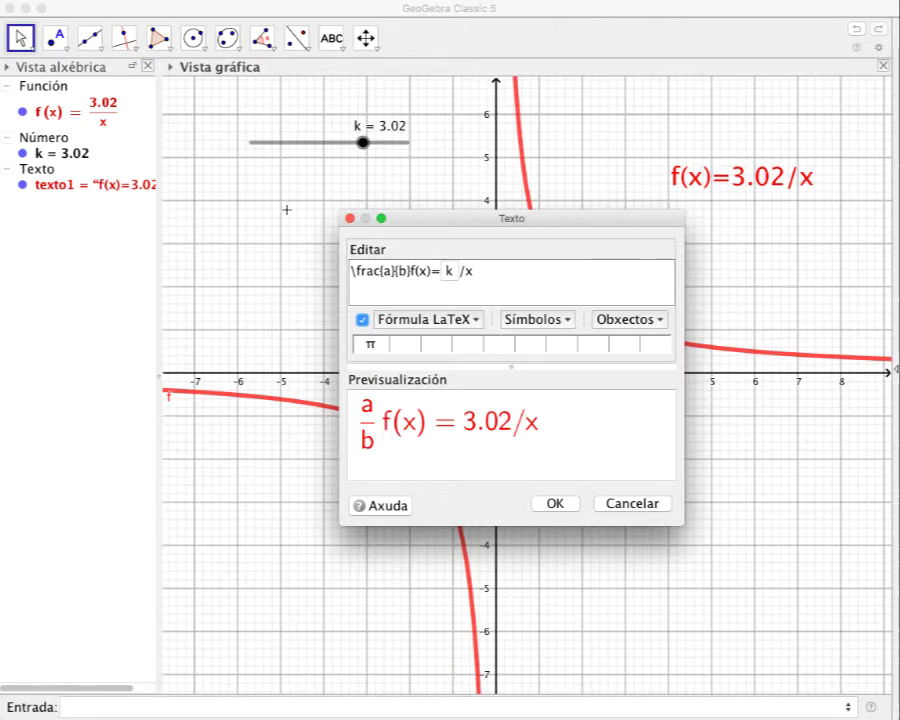
- Replace the old expression with f(x) in front of the fraction, using the linked object k as numerator and x as denominator
left_click_drag(478, 270, 409, 270)
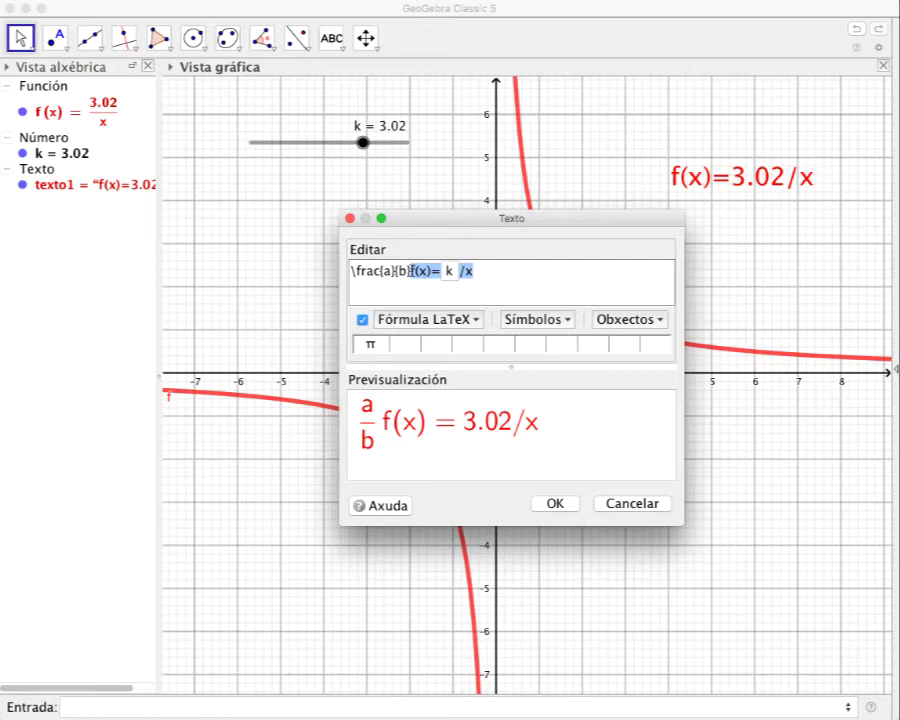
key("BackSpace")
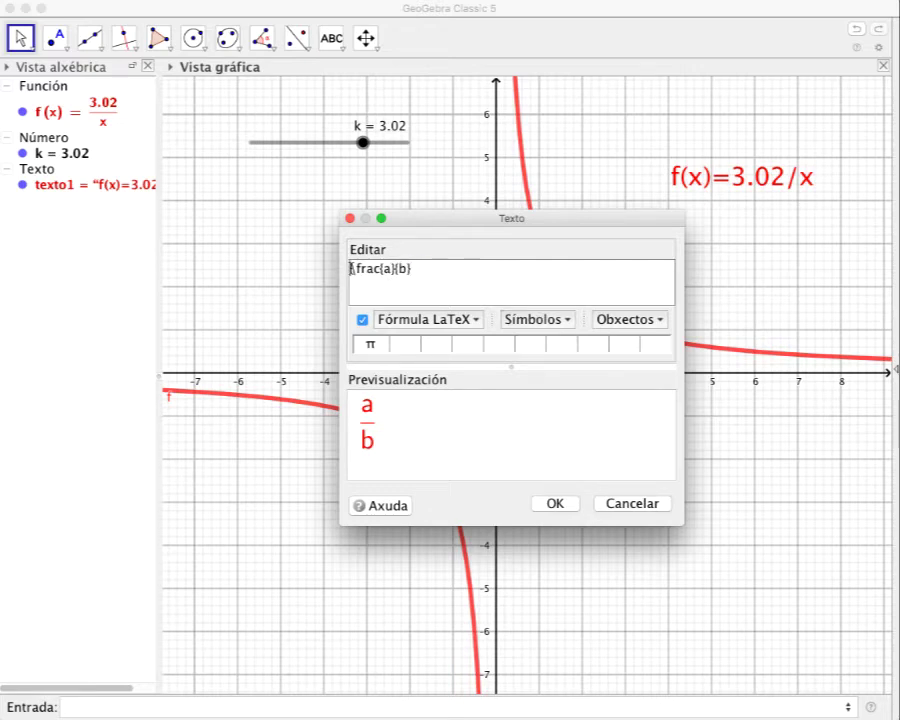
type("f(x)")
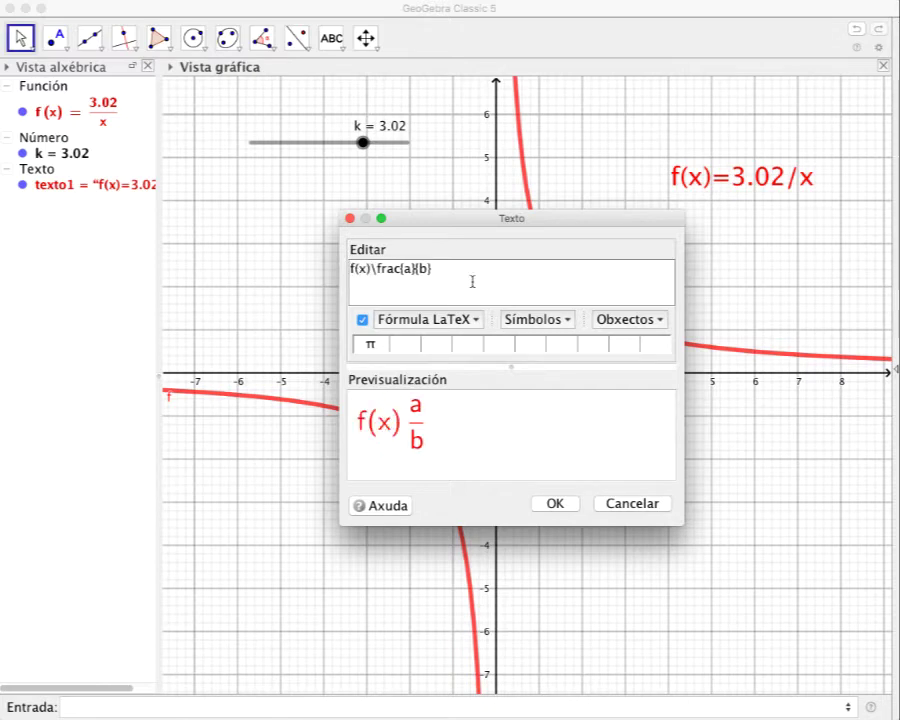
type(")")
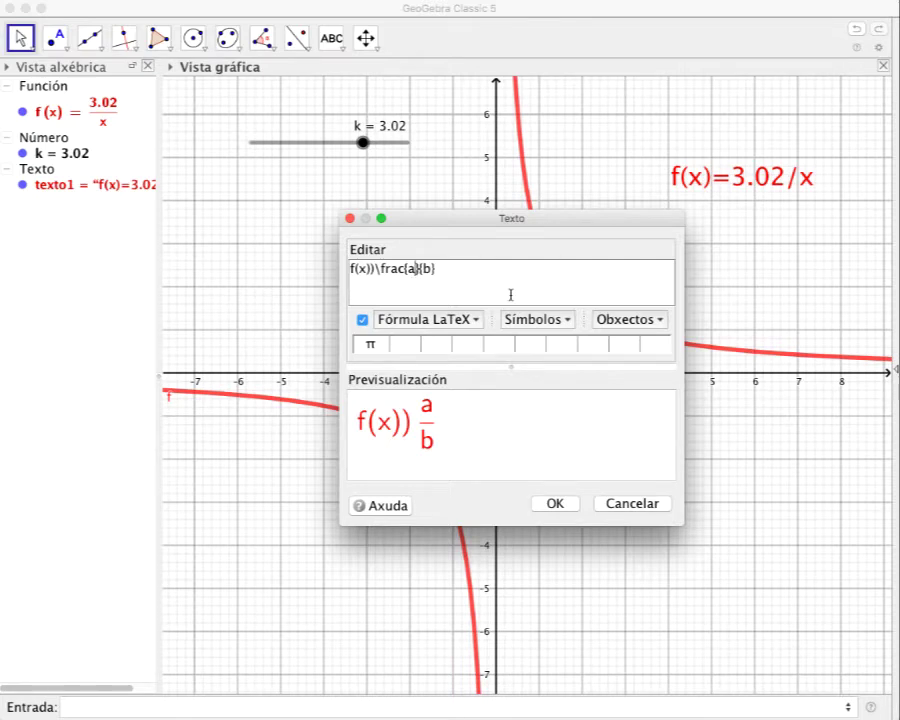
key("BackSpace")
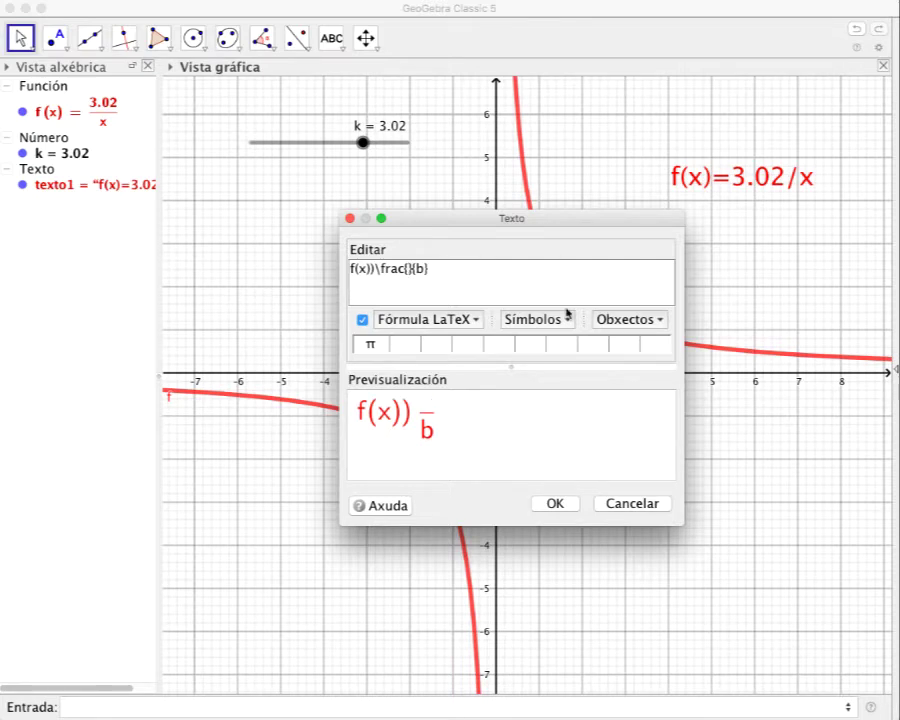
left_click(620, 319)
left_click(622, 372)
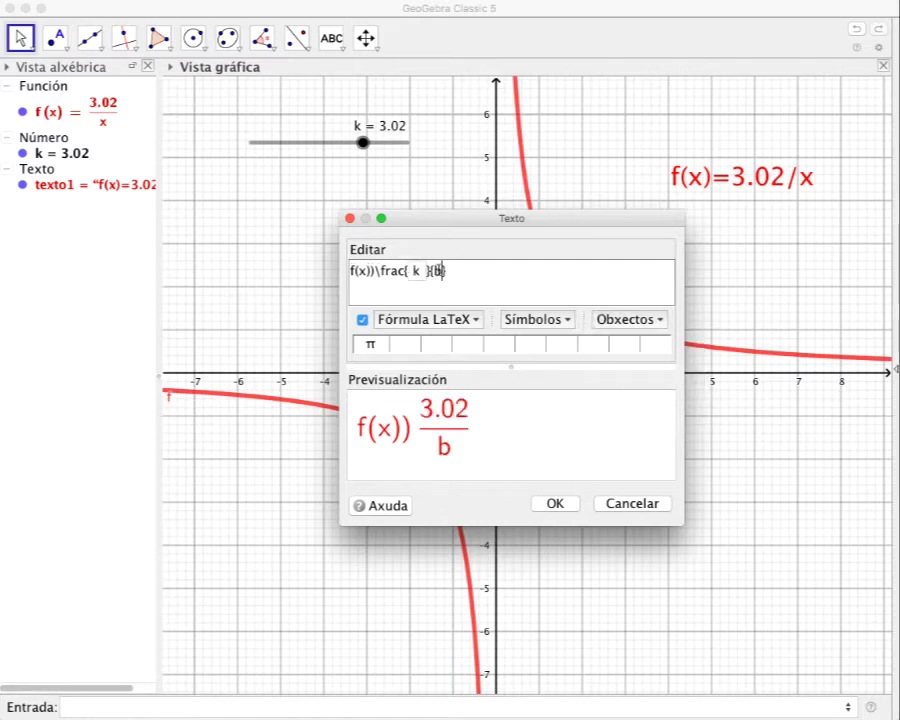
type("x")
left_click(553, 502)
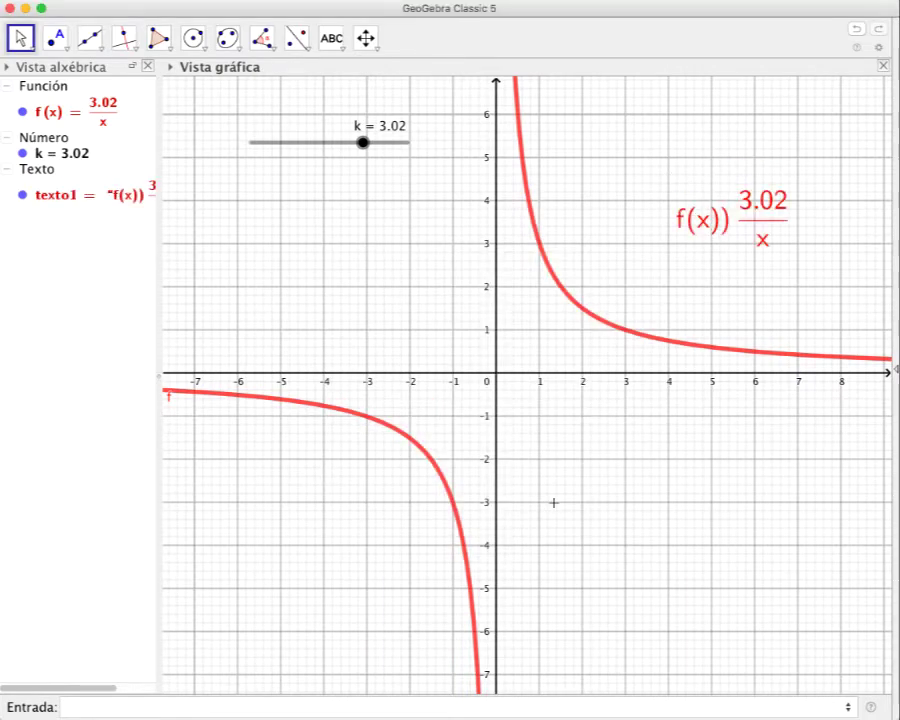
- Correct the formula text by removing the extra closing parenthesis and adding an equals sign before the fraction, and move slider k to 3.16
double_click(718, 225)
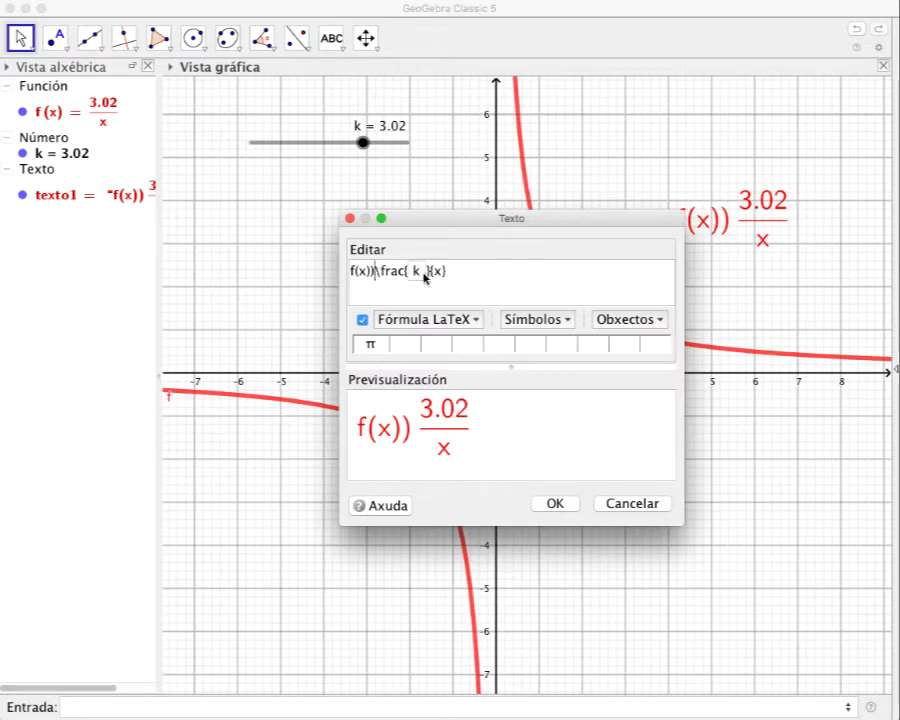
key("BackSpace")
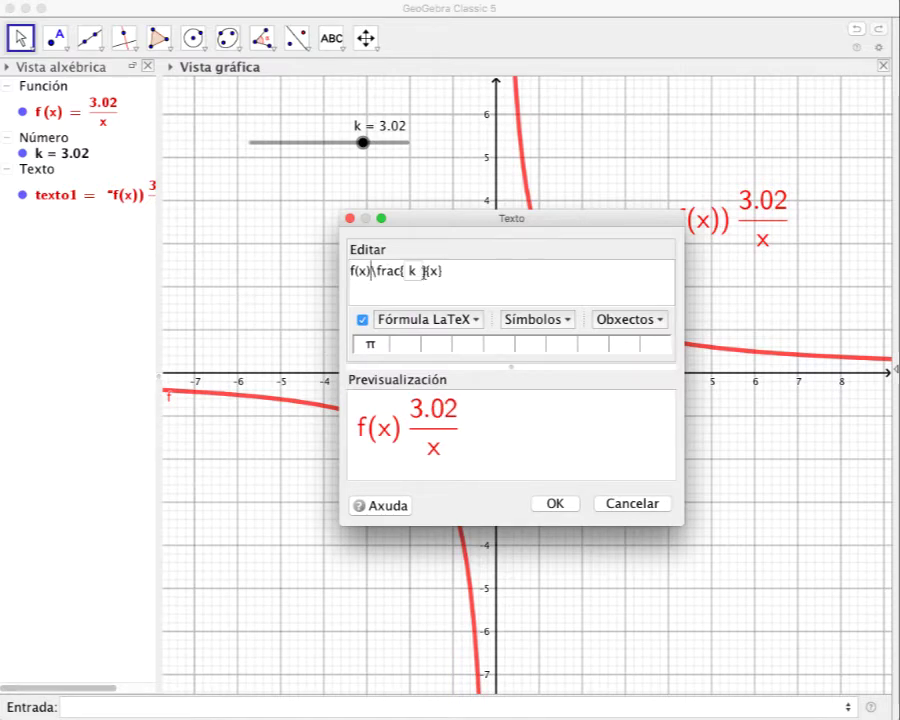
type("=")
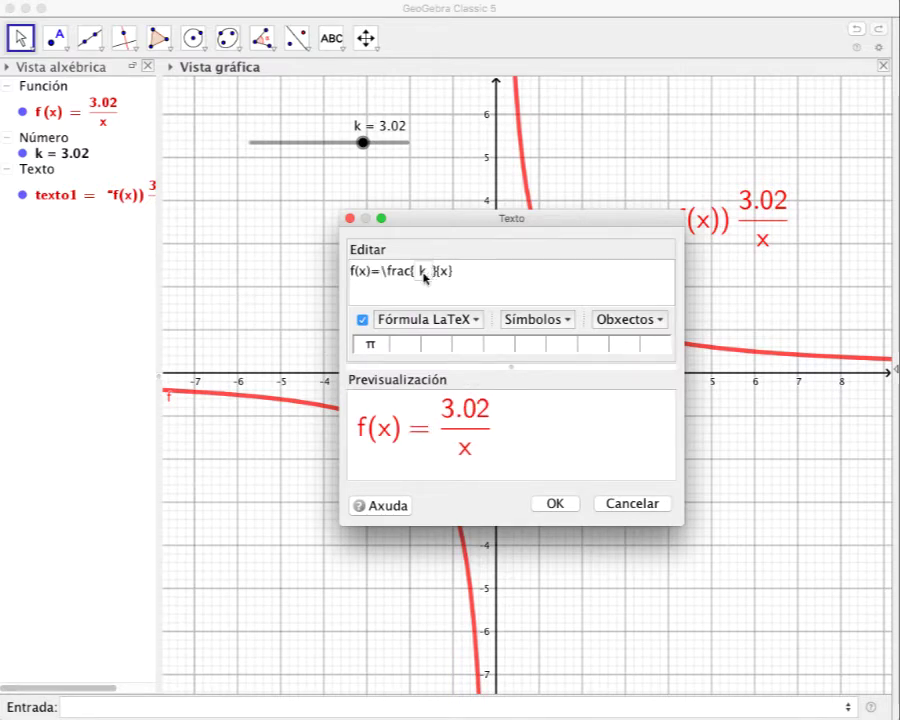
left_click(562, 504)
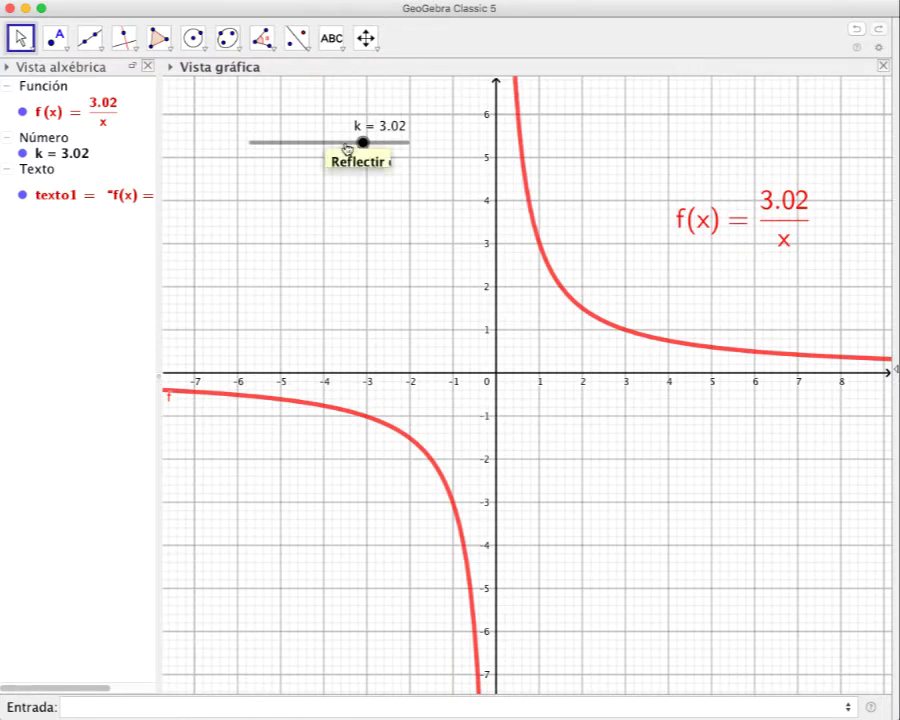
mouse_move(362, 147)
left_mouse_down()
mouse_move(412, 145)
mouse_move(249, 141)
mouse_move(364, 142)
left_mouse_up()
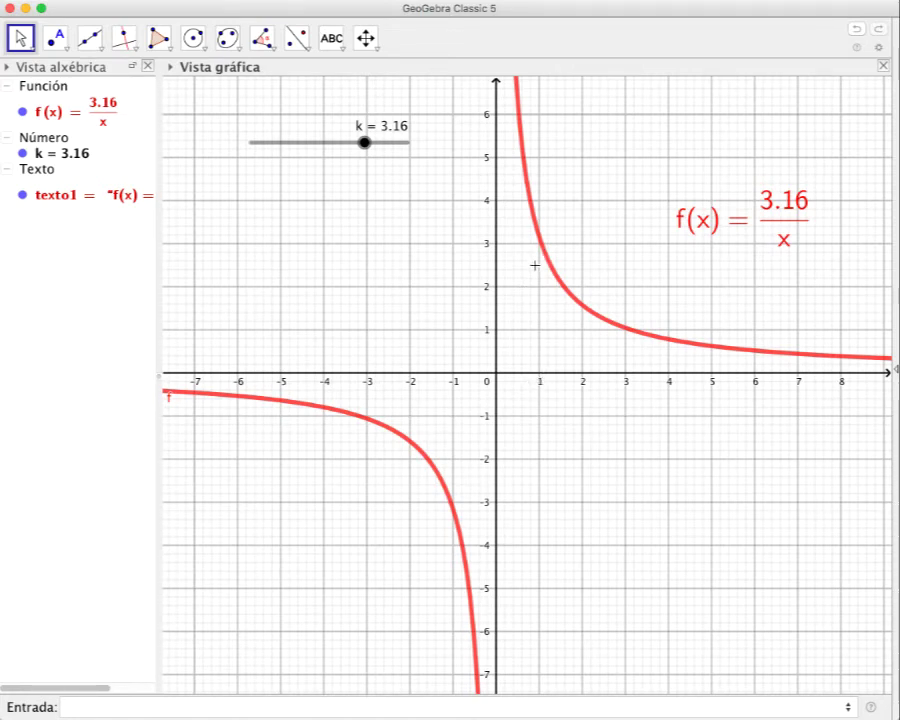
- Create the point A=(1,f(1)) on the graph of the function
left_click(231, 706)
type("A")
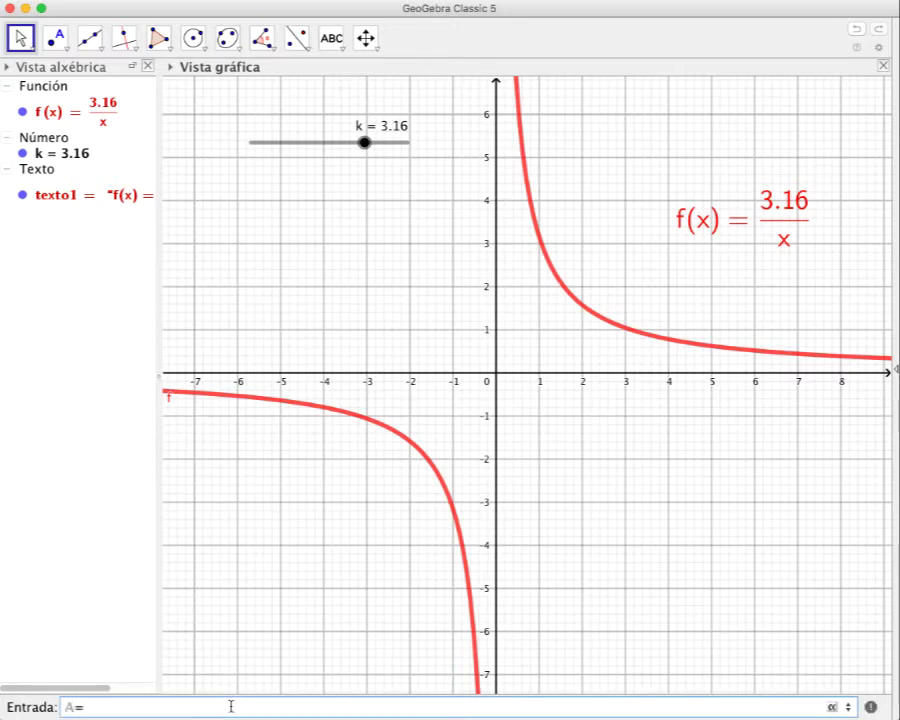
type("=(")
type("1,")
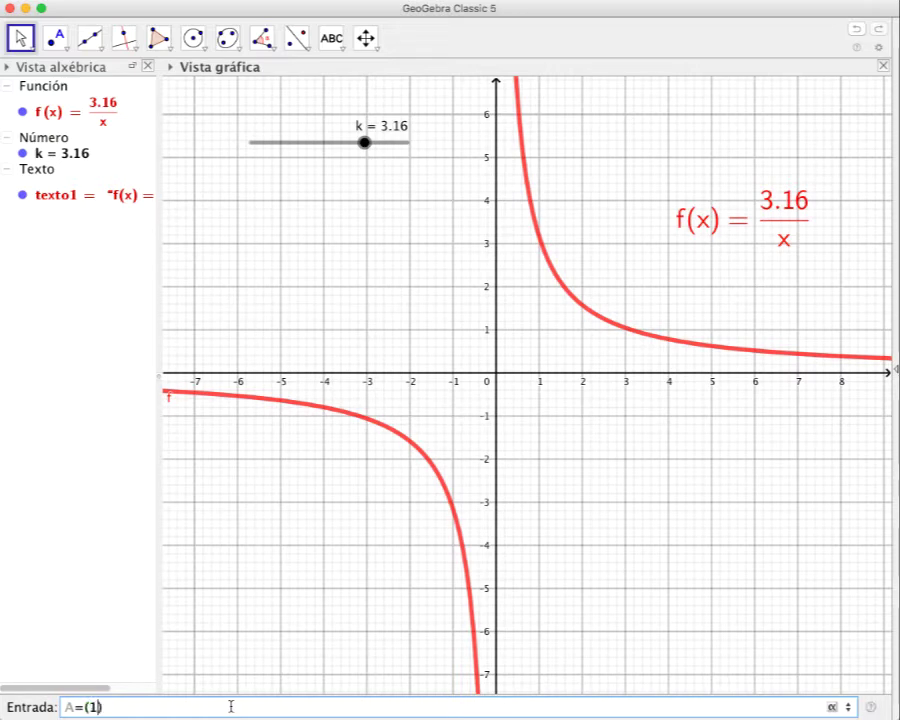
type("f(1")
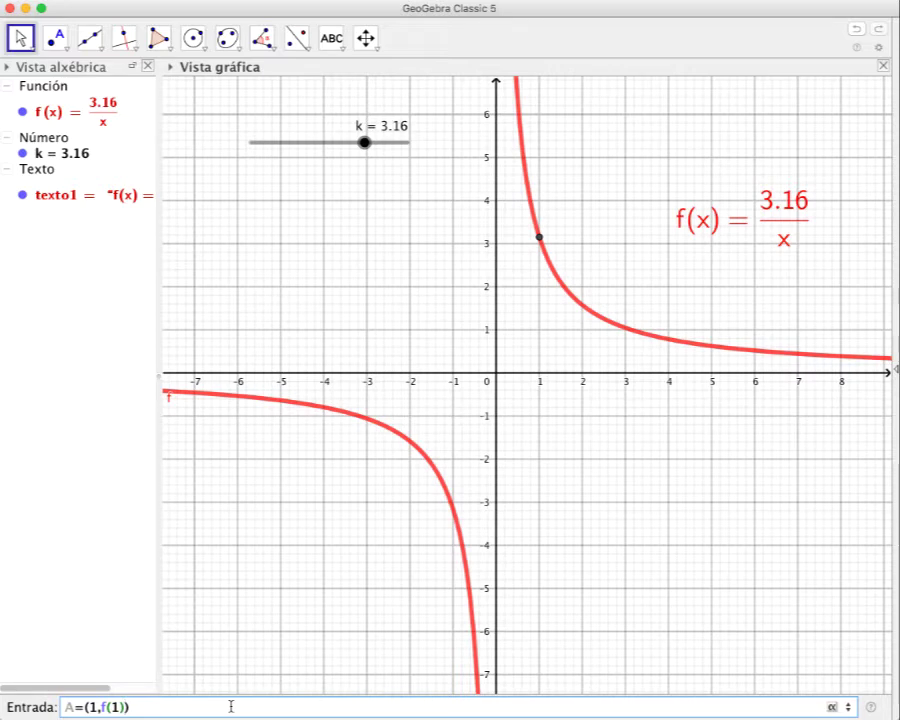
key("Return")
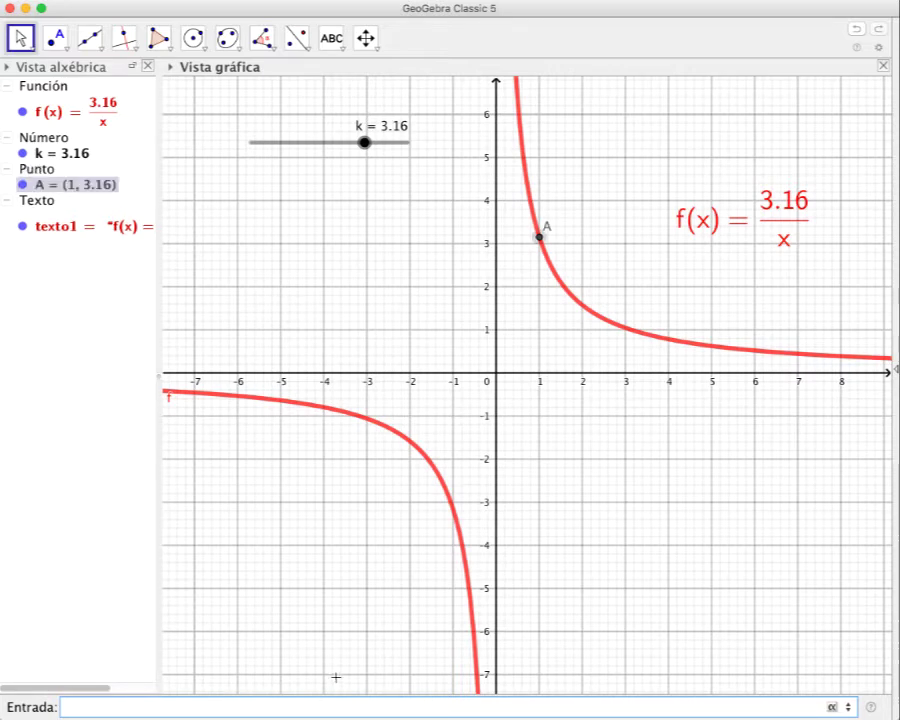
- Set point A's label to Nome e valor and move slider k to 3.08
right_click(546, 232)
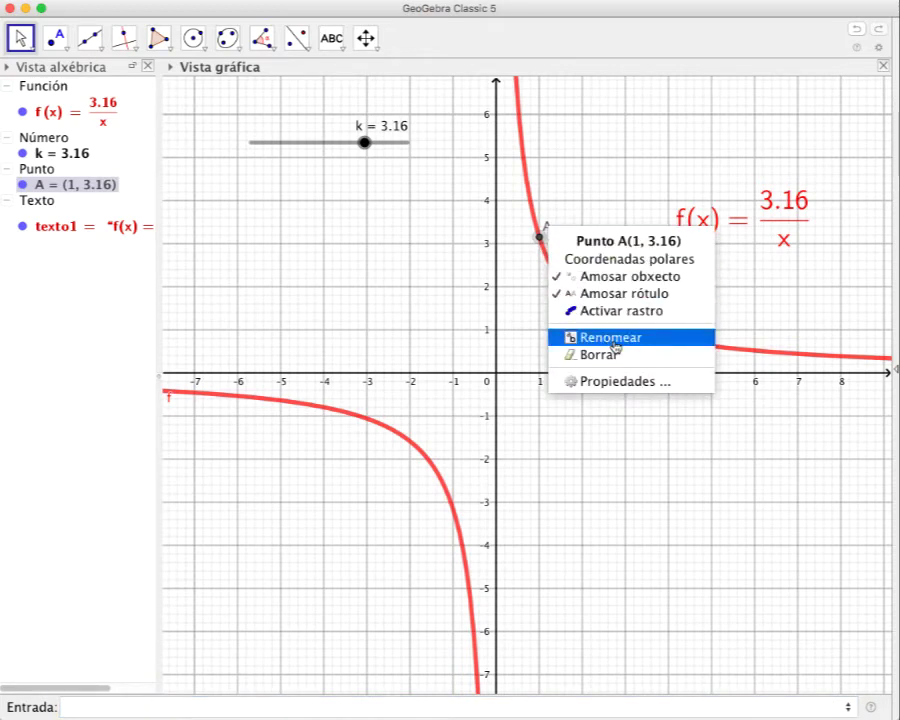
left_click(632, 382)
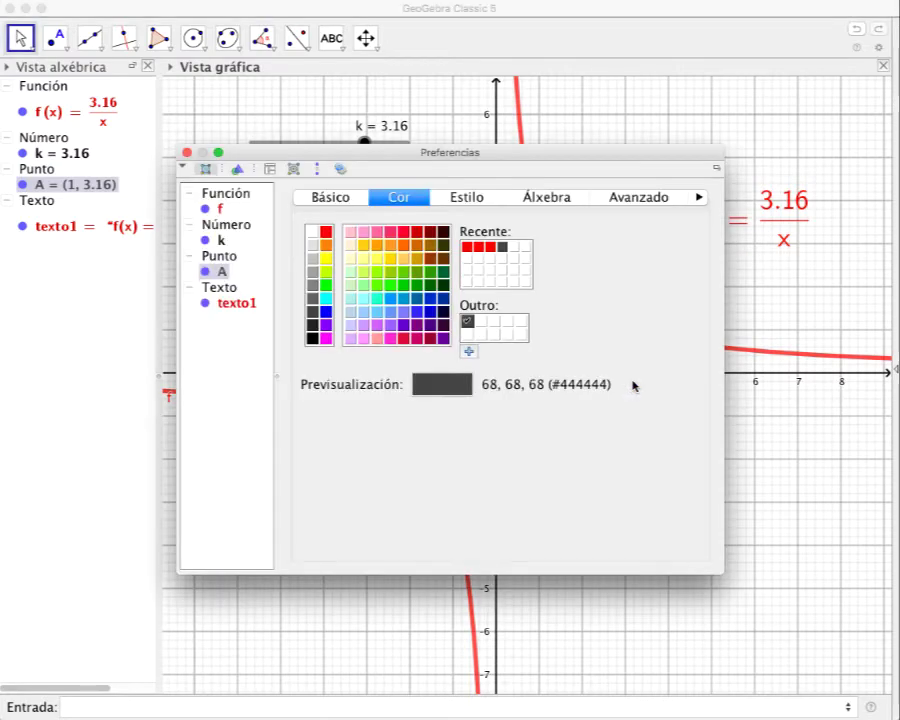
left_click(331, 196)
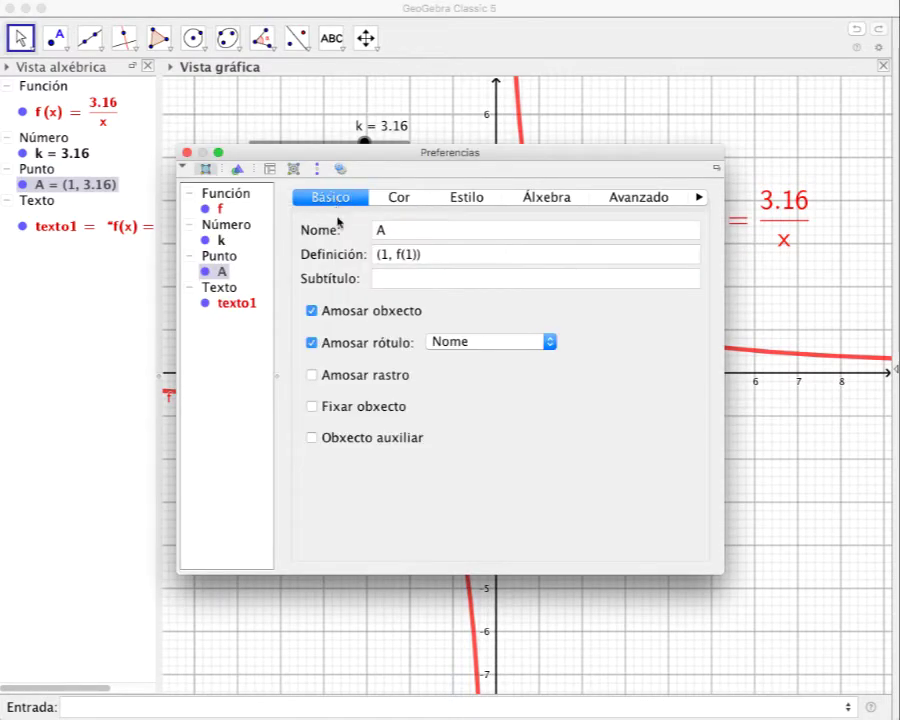
left_click(549, 343)
left_click(537, 358)
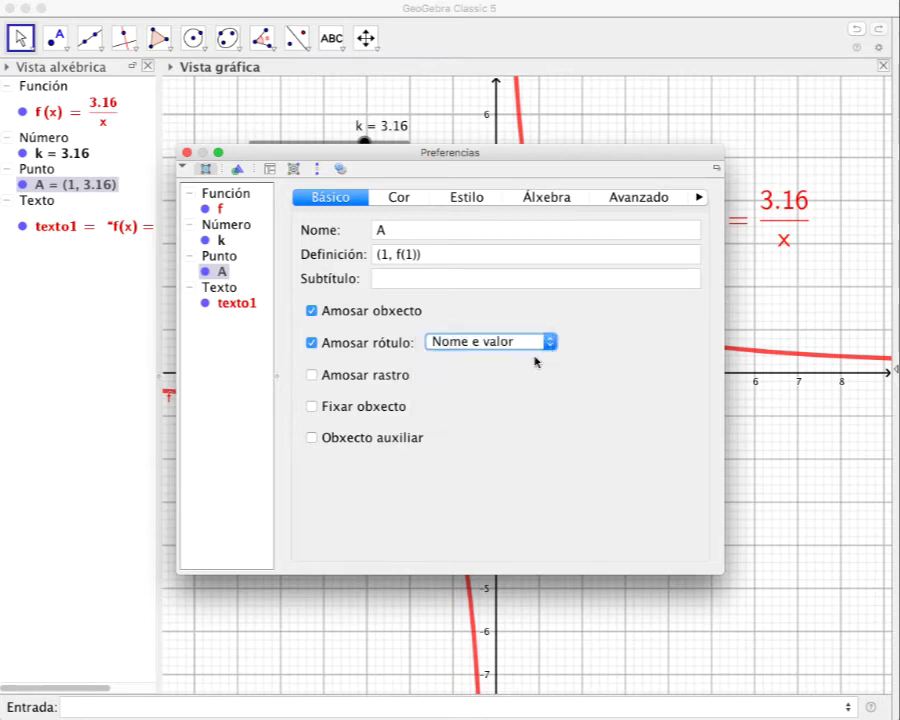
left_click(186, 153)
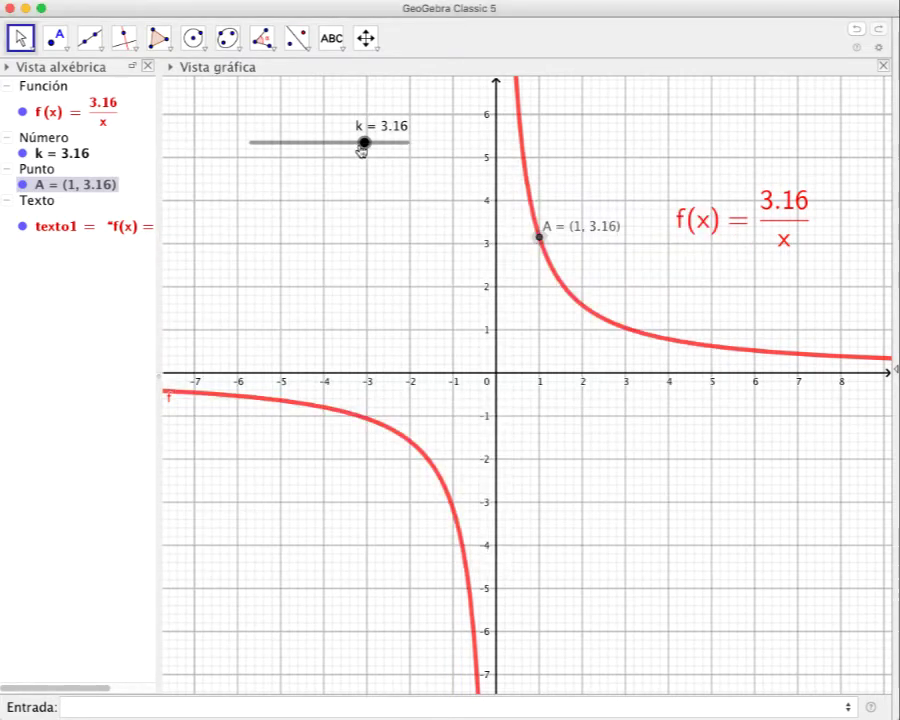
mouse_move(364, 143)
left_mouse_down()
mouse_move(410, 143)
mouse_move(313, 143)
mouse_move(370, 141)
left_mouse_up()
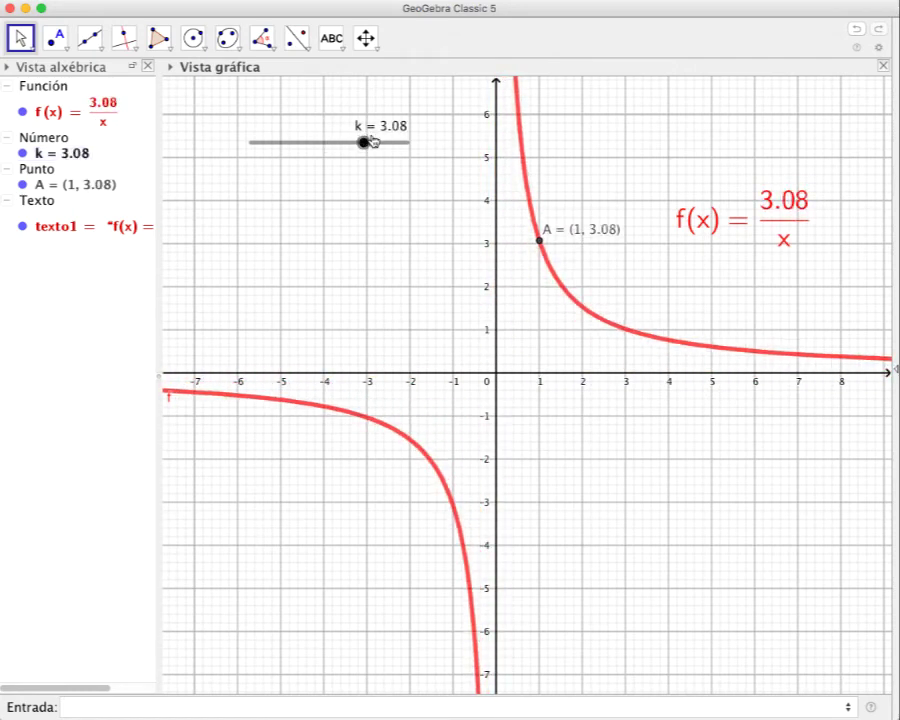
- Set the increment of slider k to 0.5 and try the slider with the new step
right_click(380, 143)
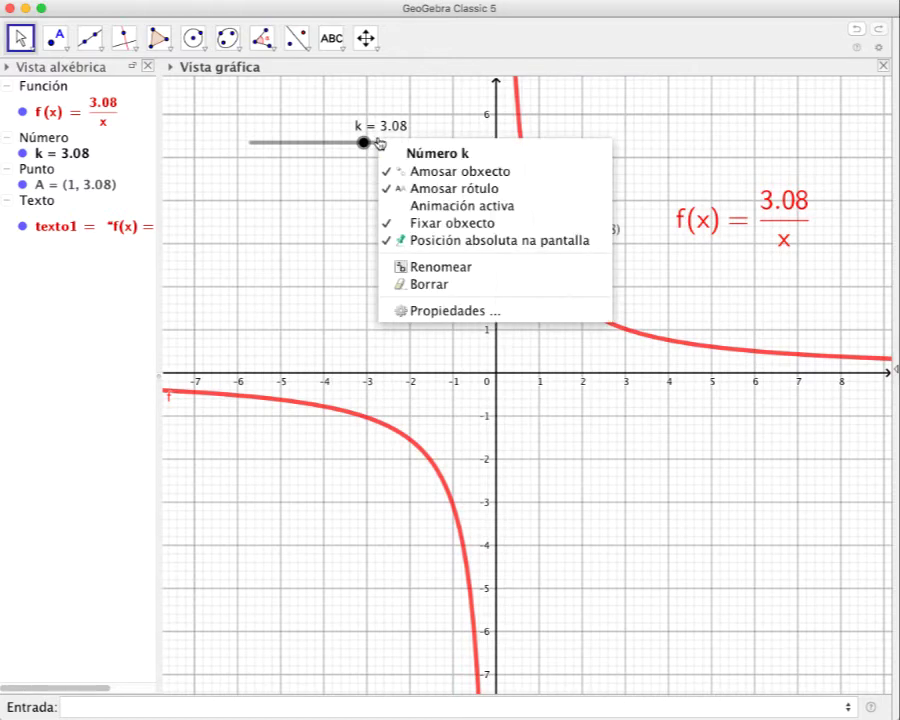
left_click(457, 311)
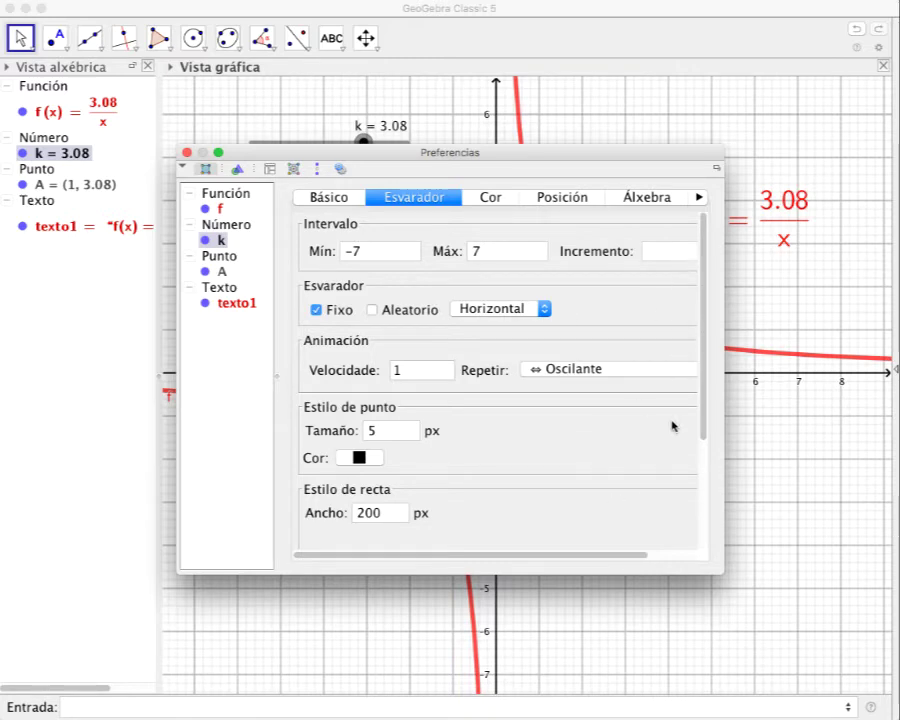
left_click(683, 252)
left_click_drag(726, 328, 805, 326)
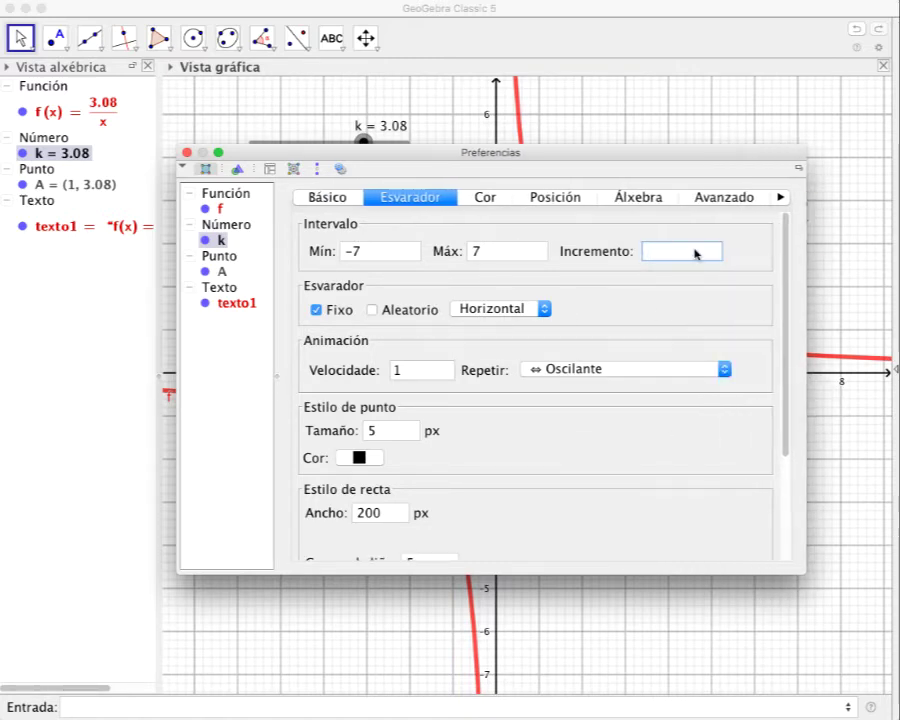
type("0,5")
key("BackSpace")
key("BackSpace")
key("BackSpace")
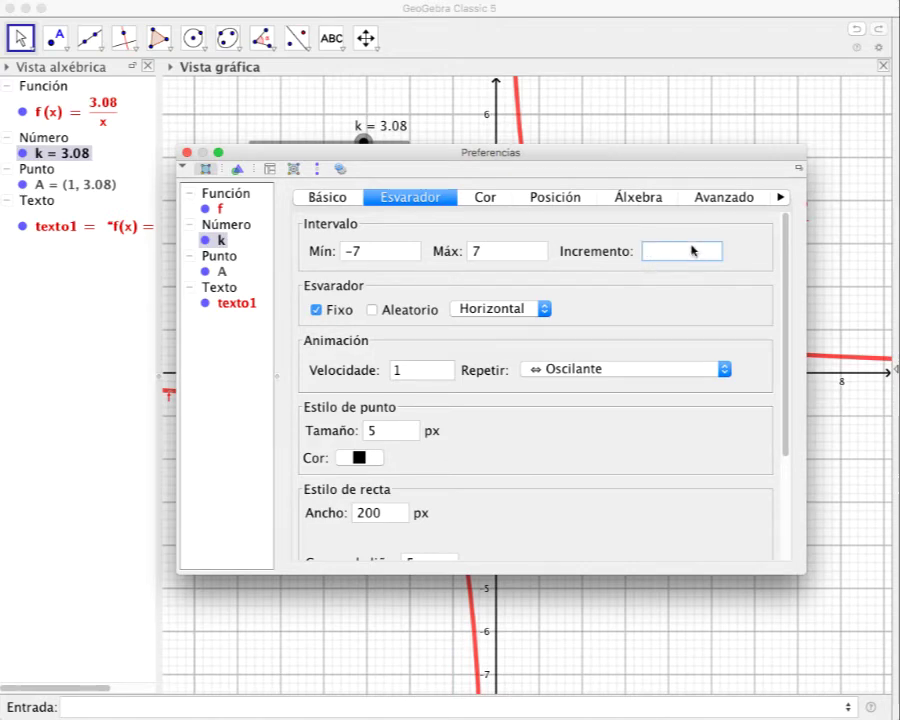
type("0.5")
scroll(691, 250, "down", 5)
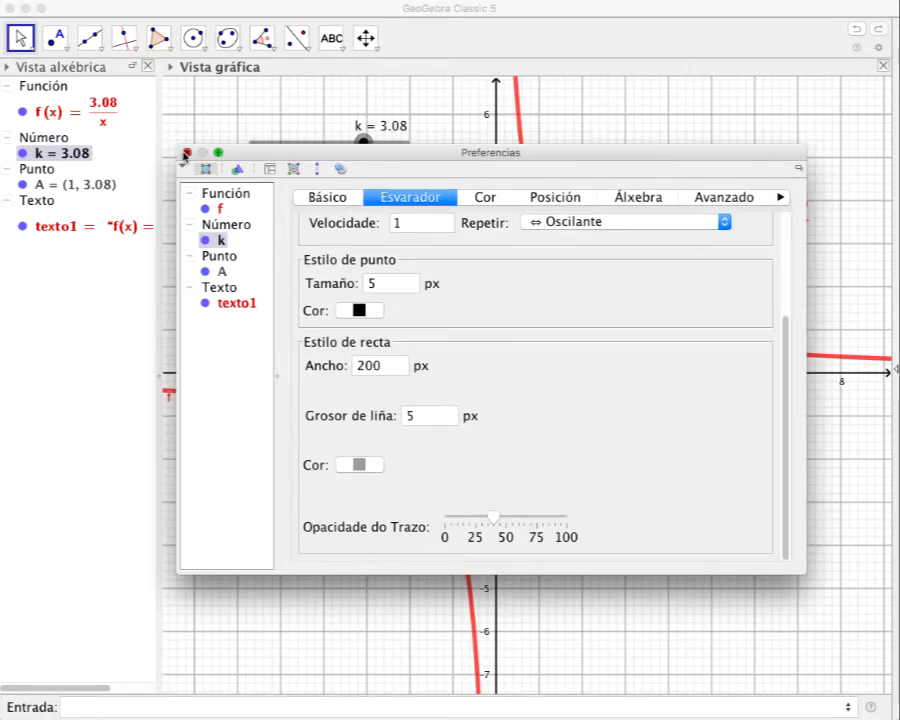
left_click(186, 152)
mouse_move(363, 142)
left_mouse_down()
mouse_move(352, 143)
mouse_move(379, 143)
mouse_move(263, 145)
mouse_move(397, 142)
mouse_move(373, 142)
left_mouse_up()
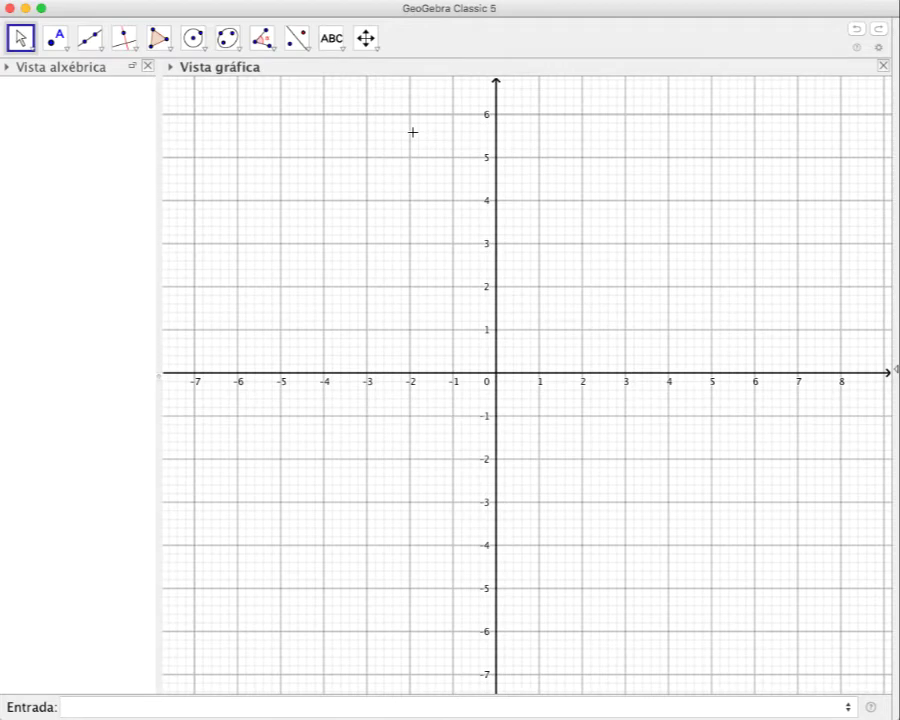
- Create a number slider a near the upper edge of the empty graphics view, with minimum 0 and maximum 5
left_click(334, 40)
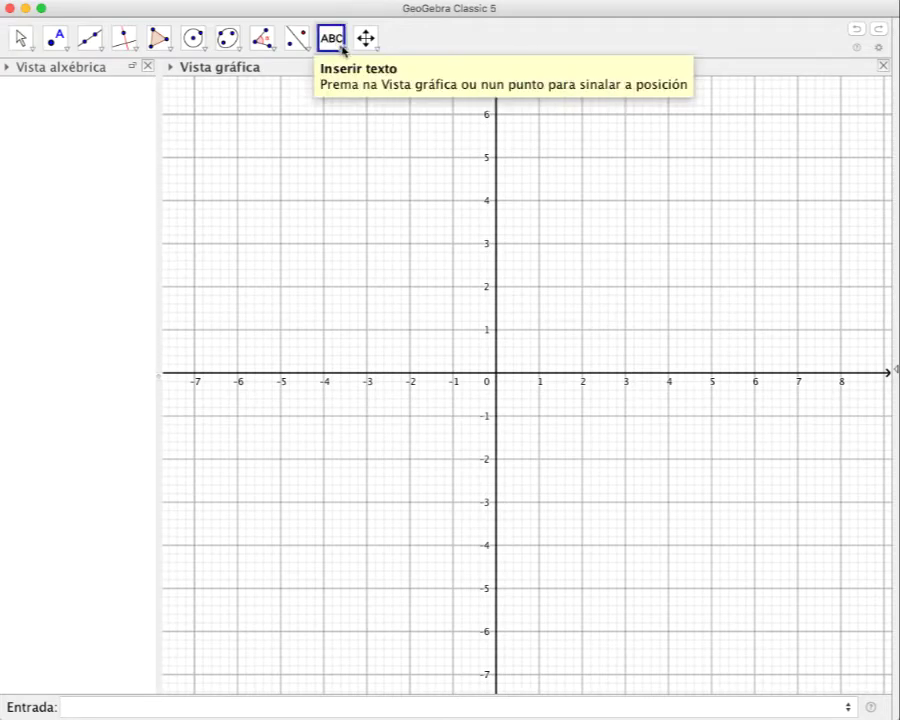
left_click(343, 47)
left_click(370, 74)
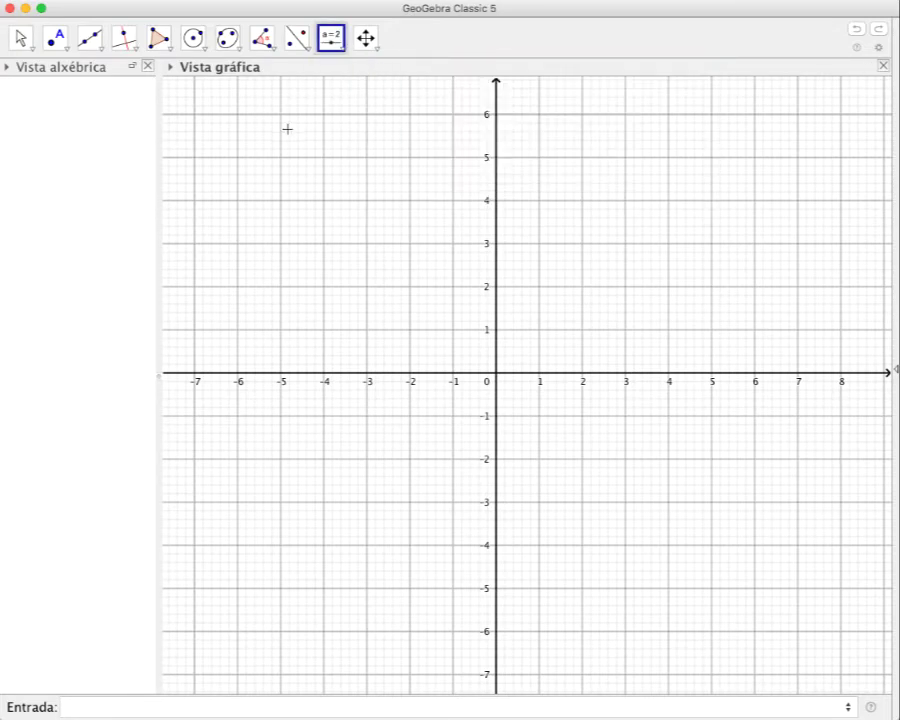
left_click(218, 111)
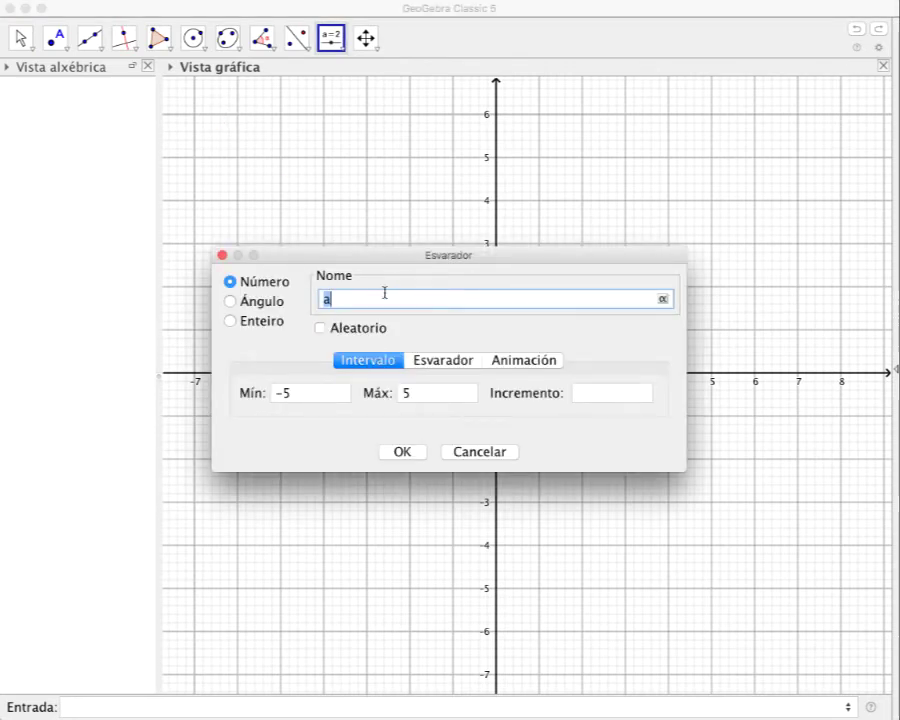
left_click(296, 395)
left_click_drag(296, 396, 269, 394)
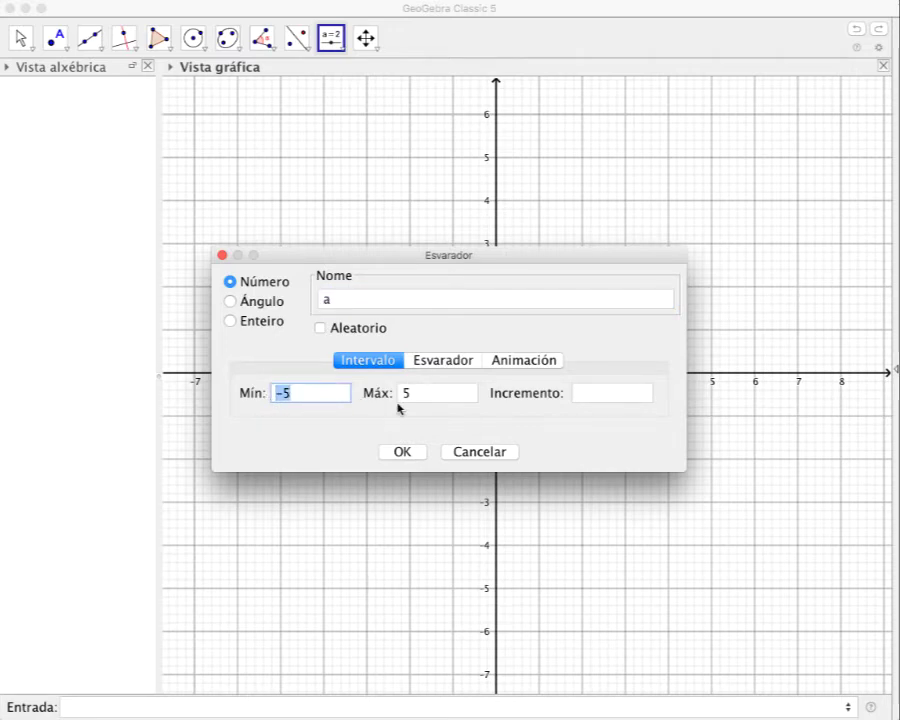
type("0")
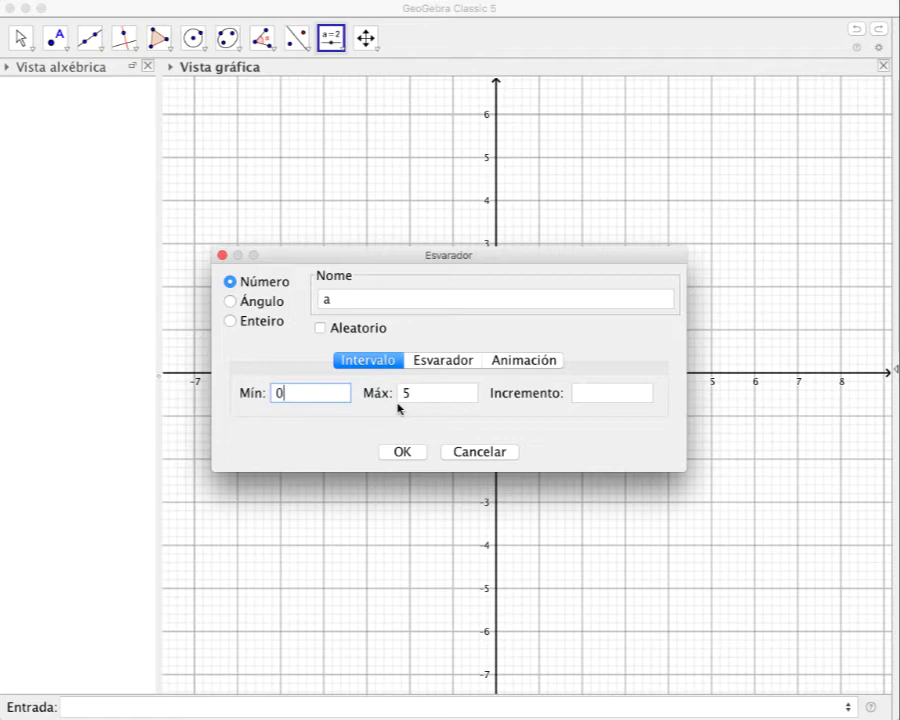
left_click(430, 397)
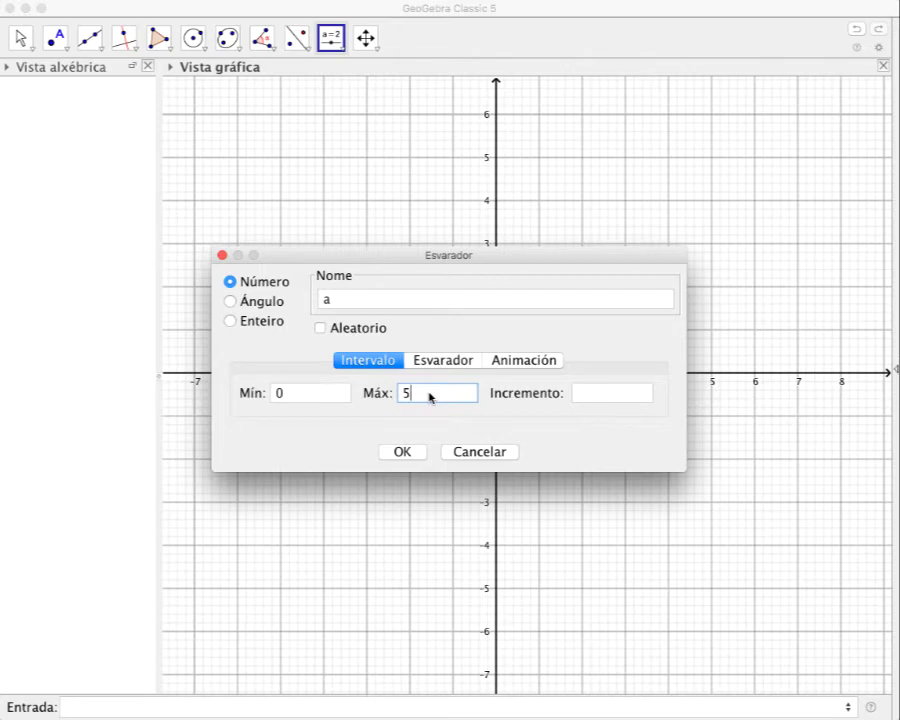
left_click(403, 452)
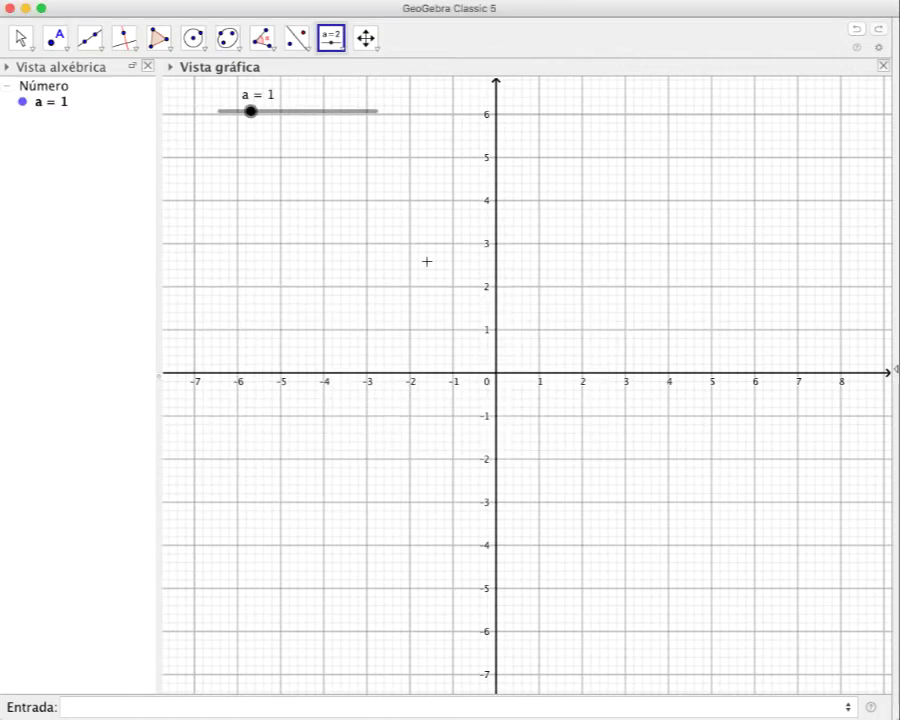
- Define the exponential function f(x)=a^x
left_click(322, 704)
type("f(x)=")
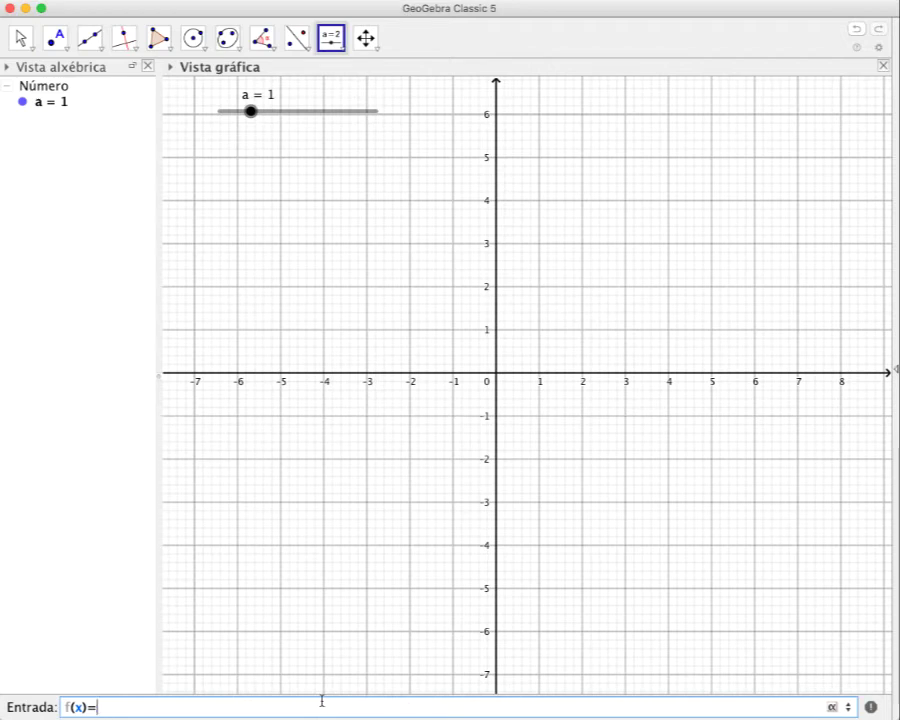
type("a")
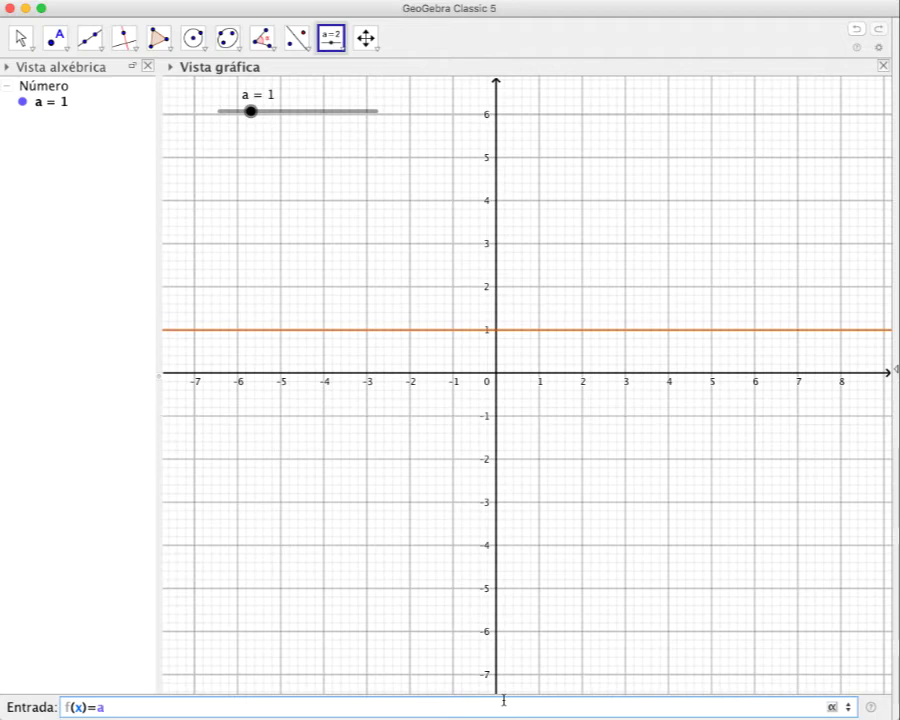
type("^")
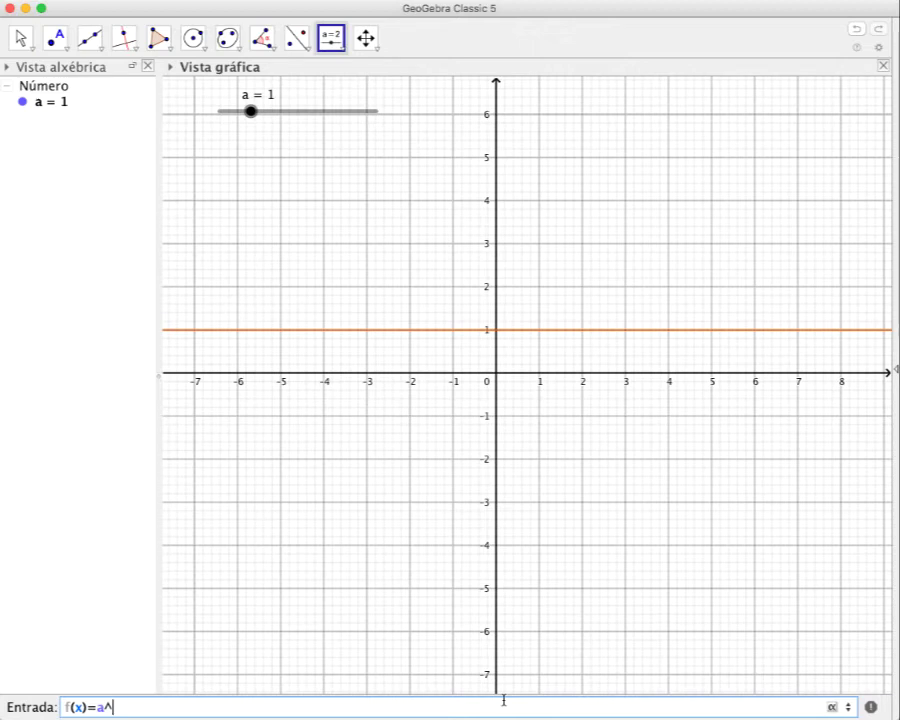
type("x")
key("Return")
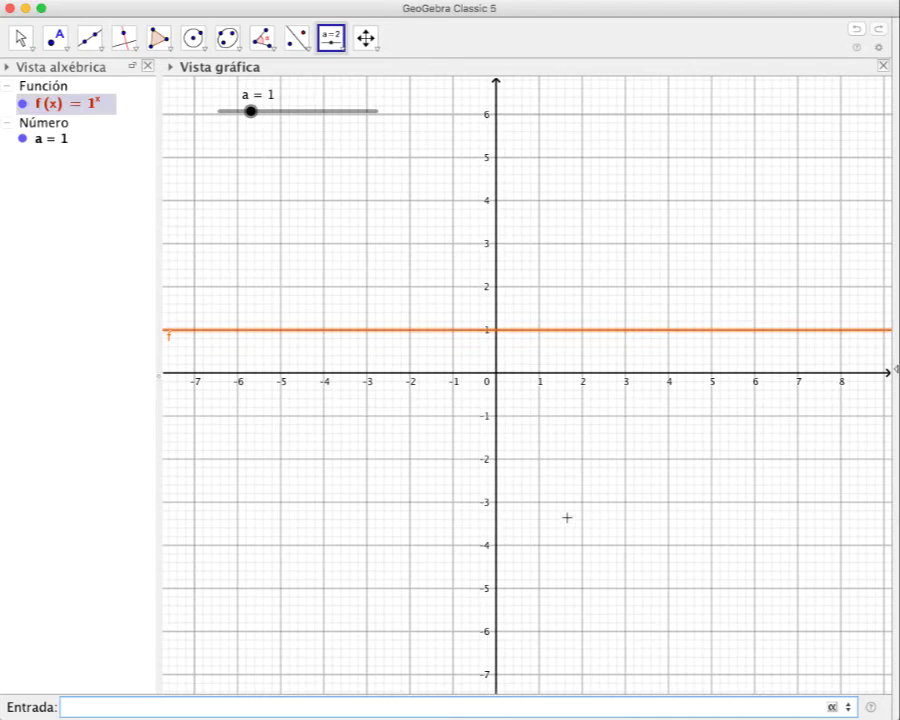
- Move slider a to 1.95 to change the base of the exponential curve
mouse_move(93, 105)
scroll(251, 117, "up", 1)
left_click_drag(251, 117, 281, 111)
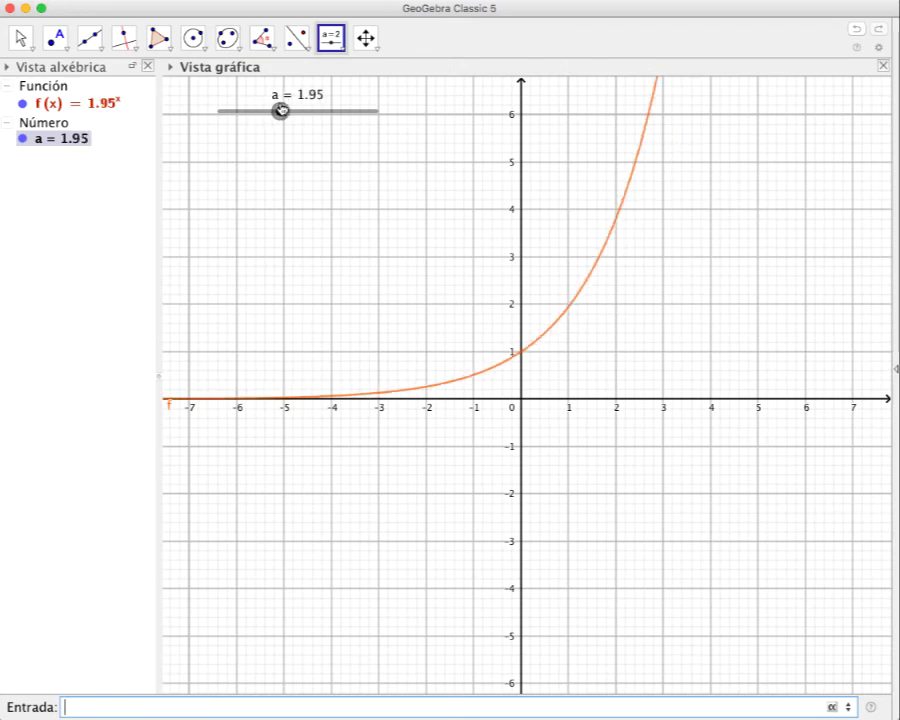
left_click(615, 224)
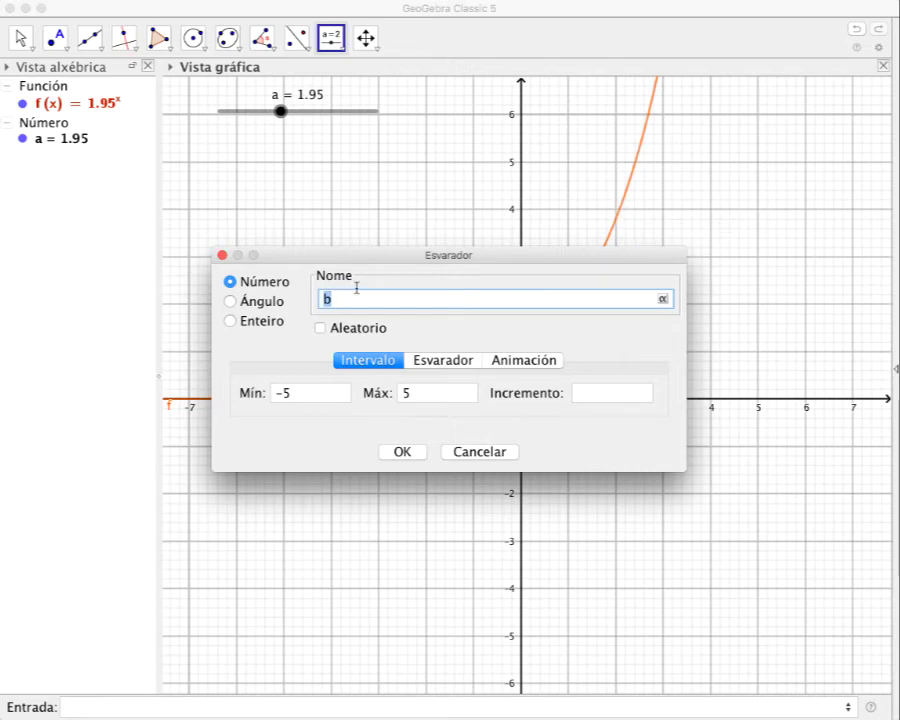
left_click(223, 257)
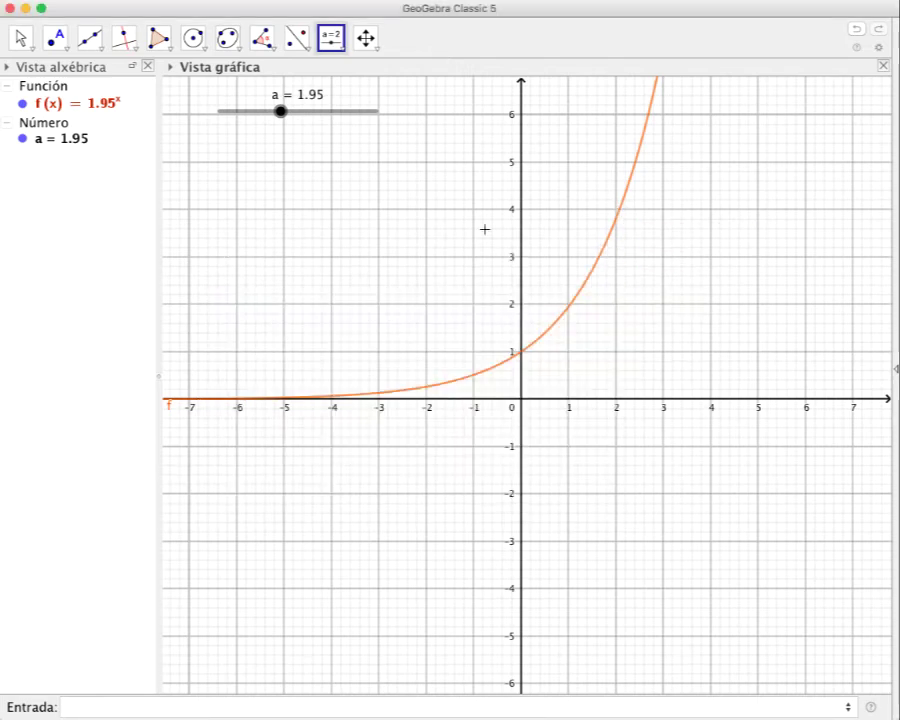
- Set the exponential curve's line thickness to 11 and its colour to blue (#0000FF)
right_click(612, 241)
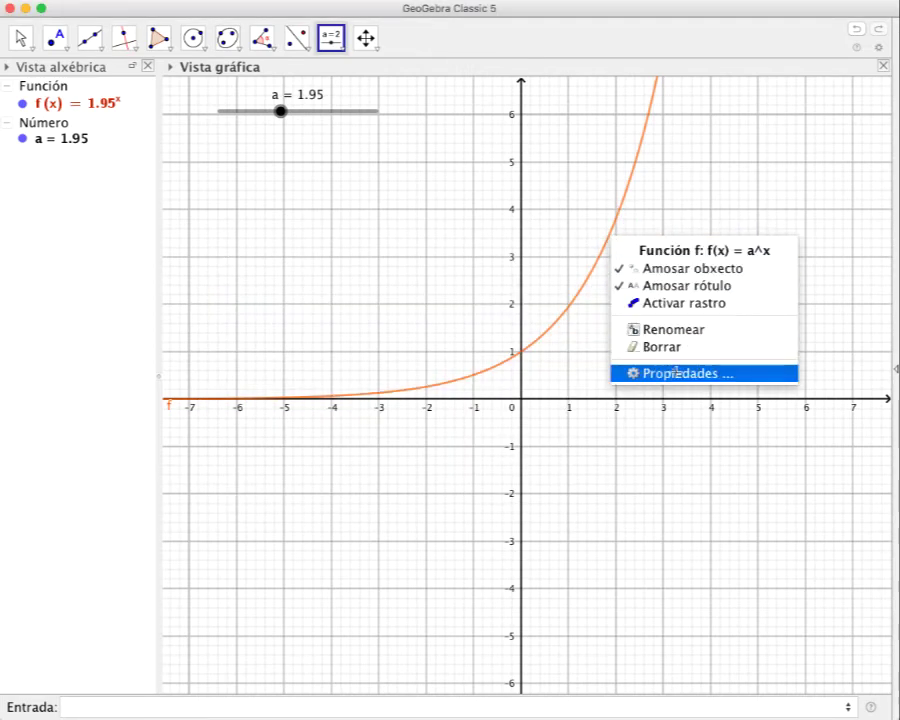
left_click(640, 369)
left_click(450, 200)
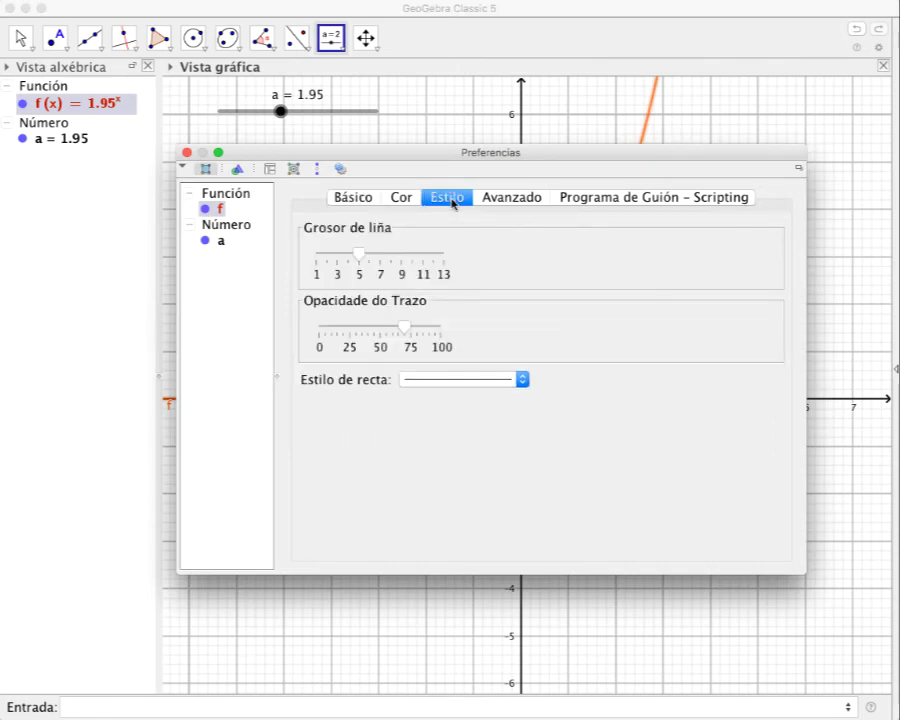
left_click_drag(364, 257, 428, 257)
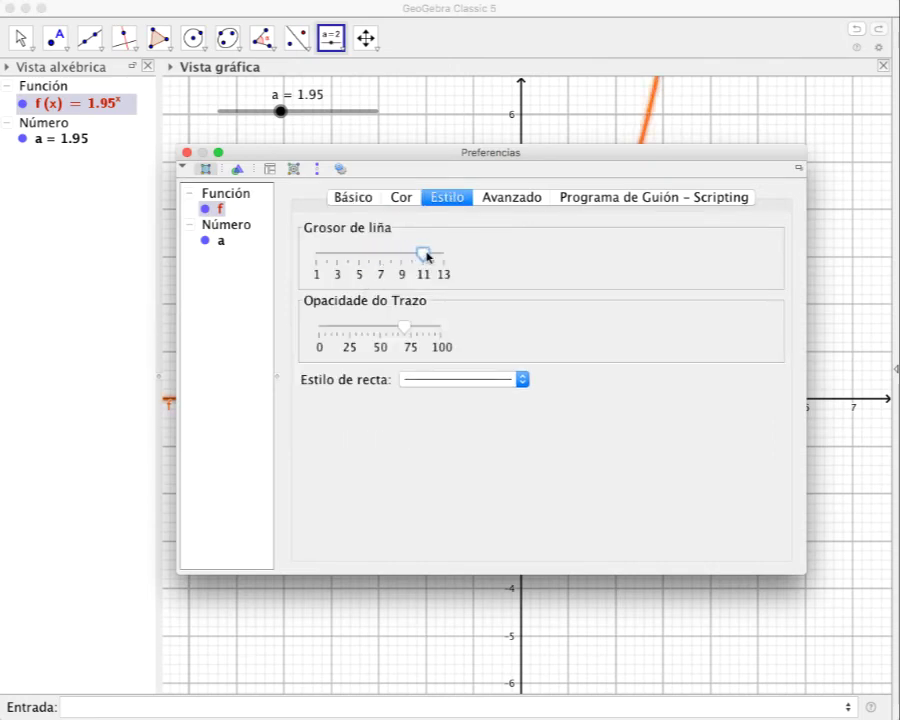
left_click(400, 198)
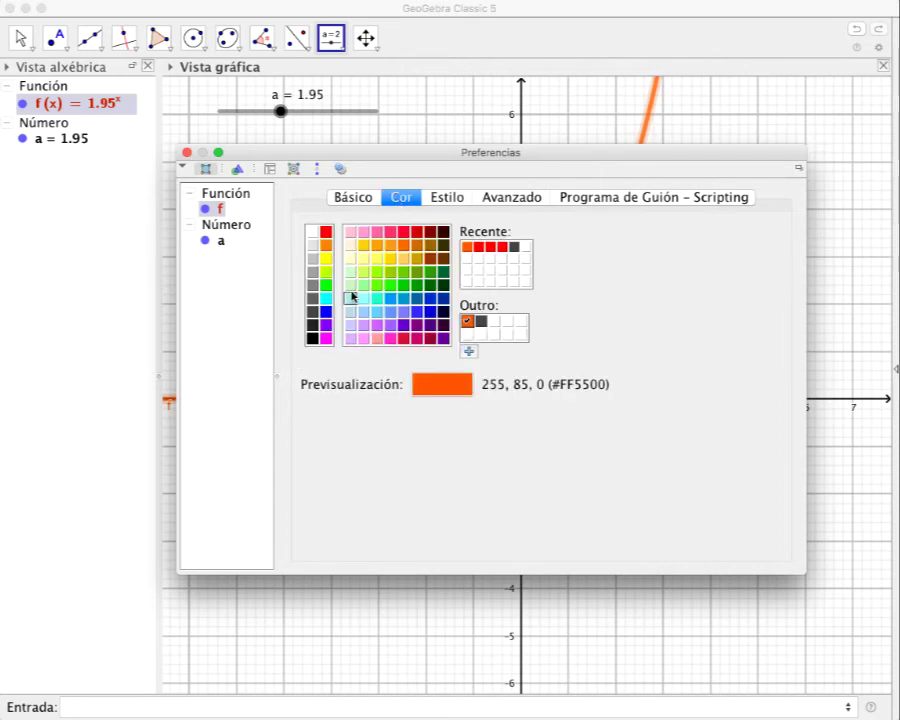
left_click(326, 312)
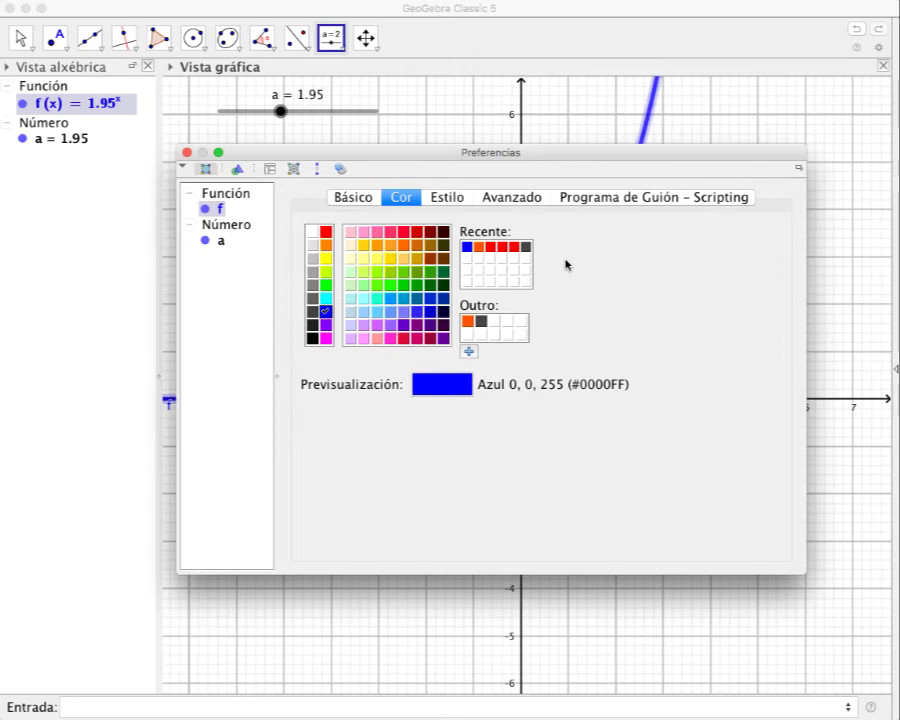
left_click(186, 152)
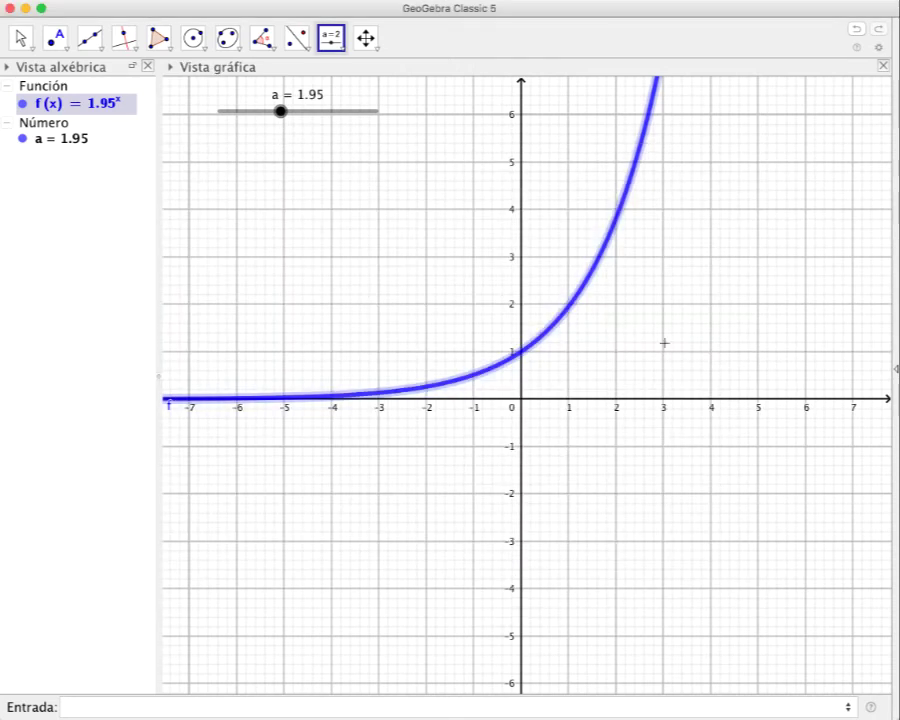
- Define the point A=(1,f(1)) on the exponential curve
left_click(20, 39)
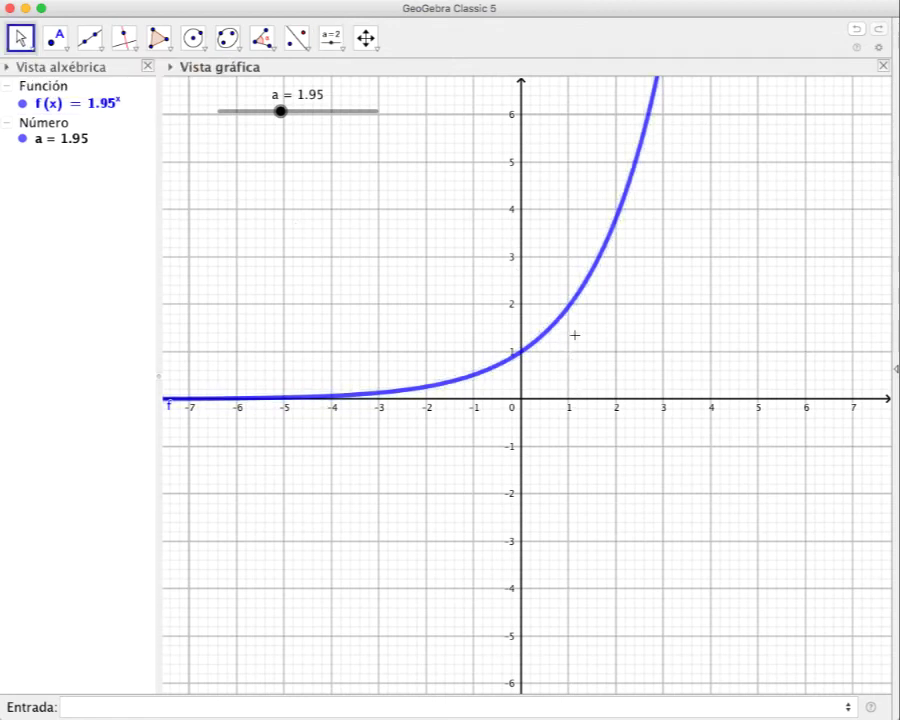
mouse_move(572, 313)
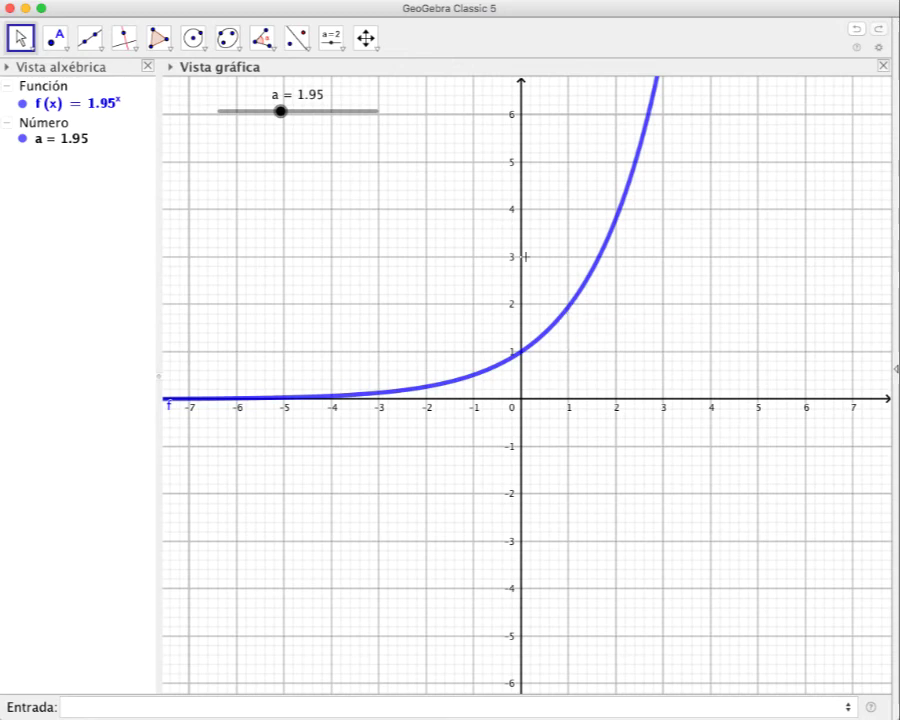
left_click(305, 707)
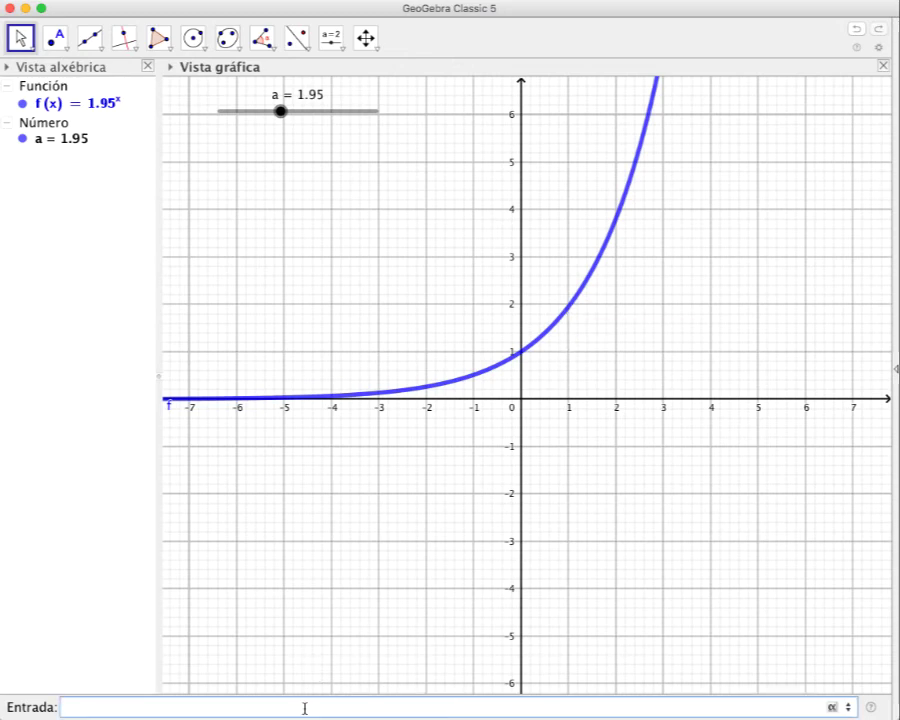
type("A=")
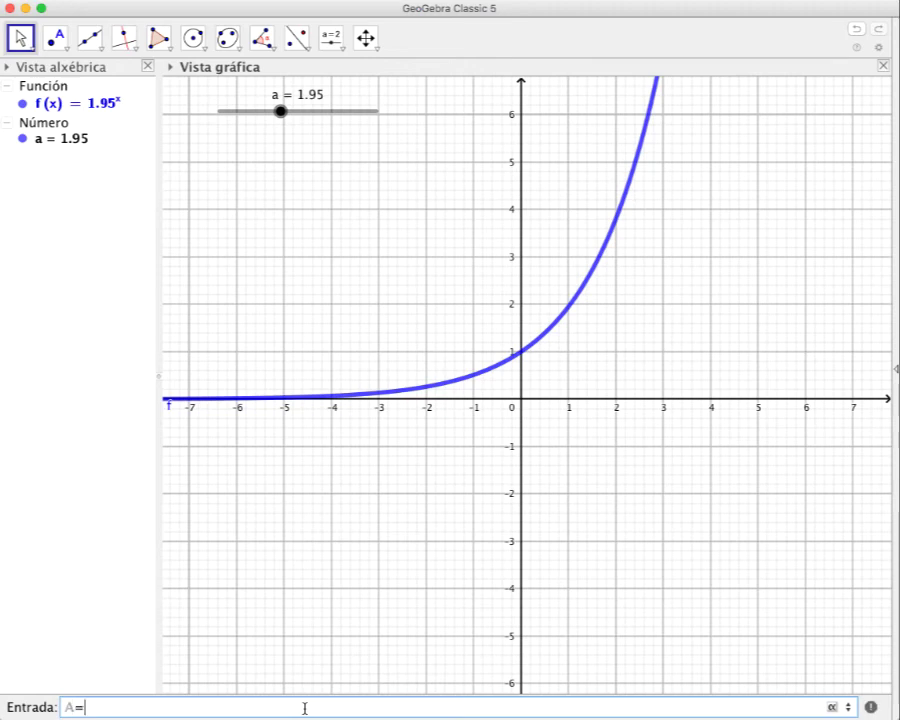
type("(1")
type(",f(1")
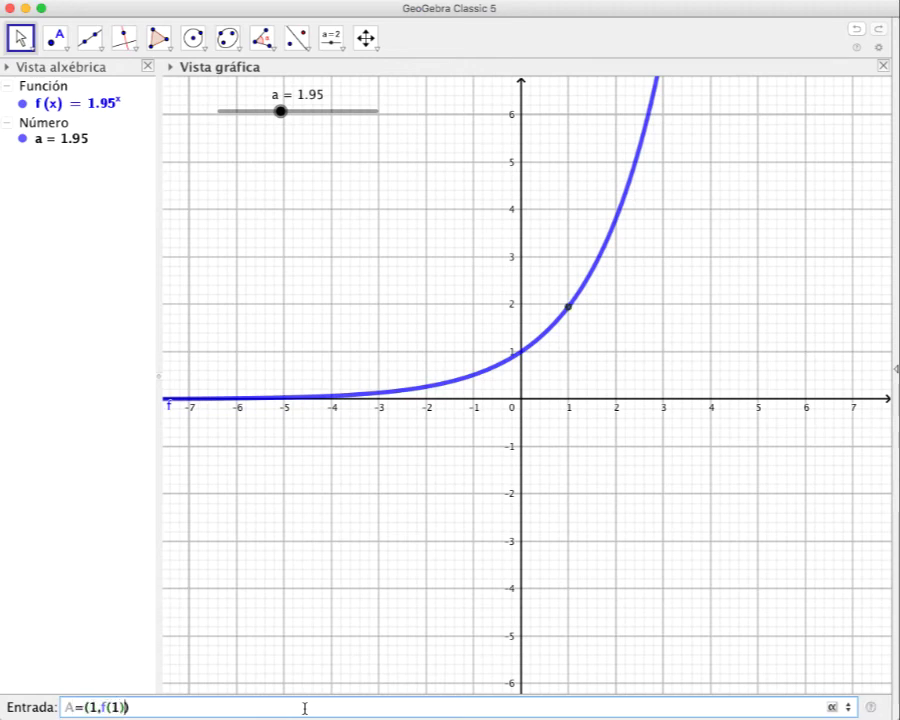
key("Return")
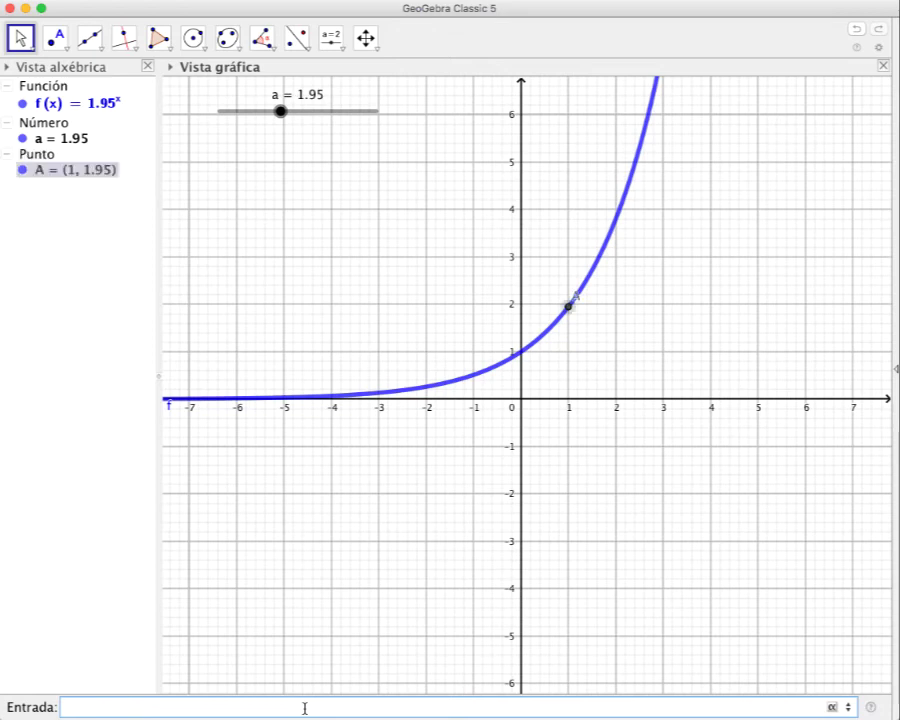
- Show name and value in the label of point A, and move slider a to 2.3
left_click(569, 305)
right_click(577, 297)
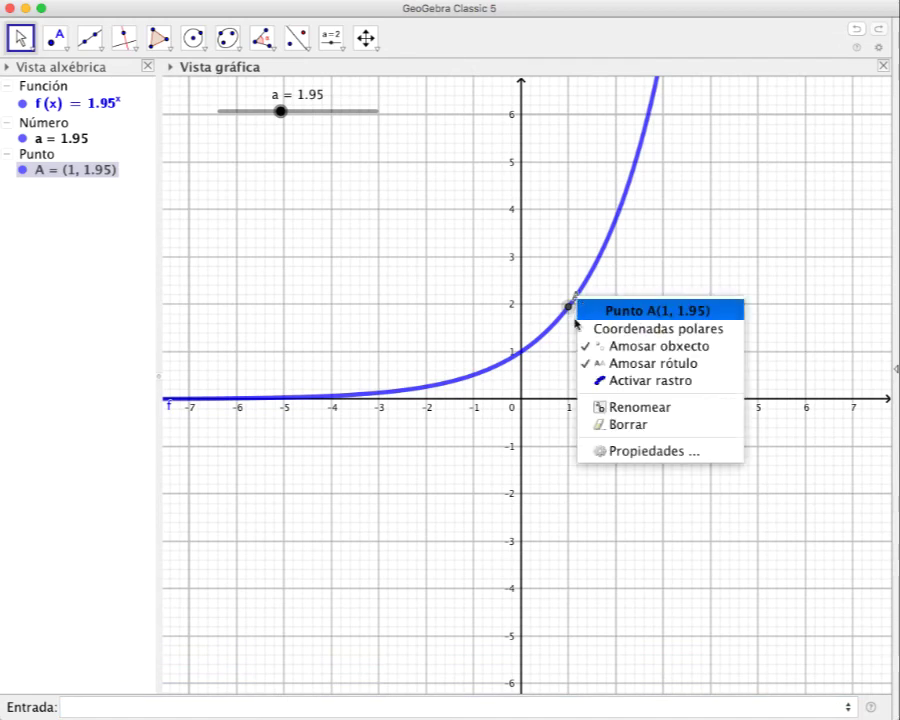
left_click(650, 451)
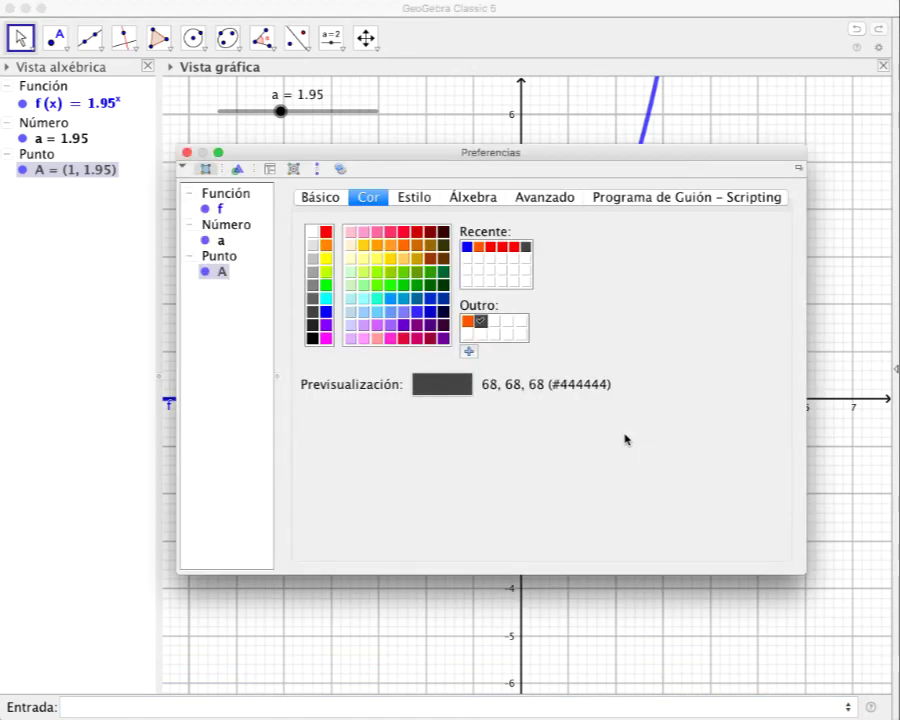
left_click(316, 197)
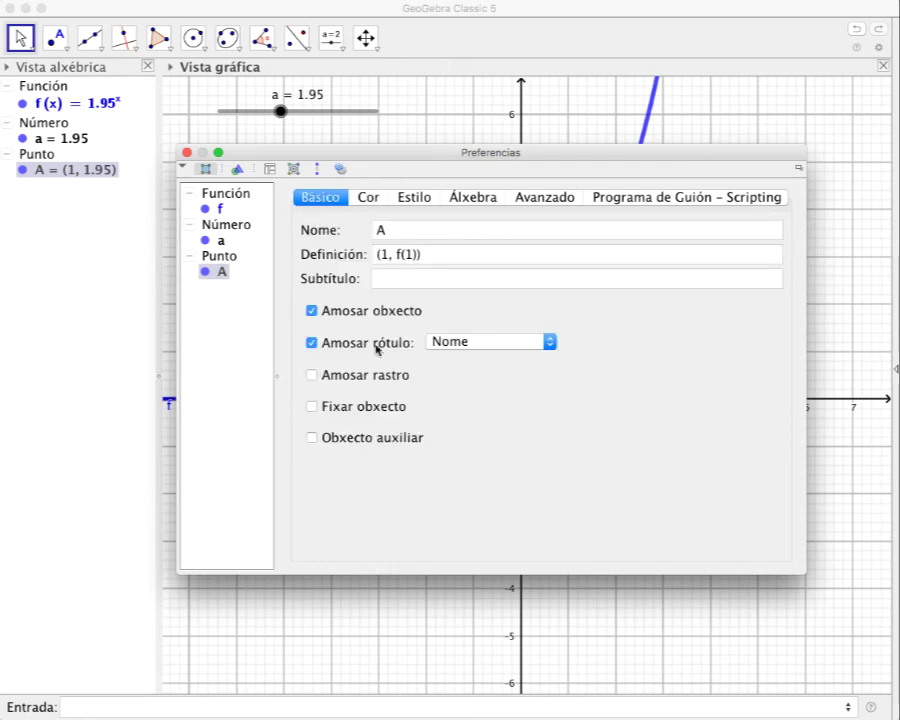
left_click(550, 342)
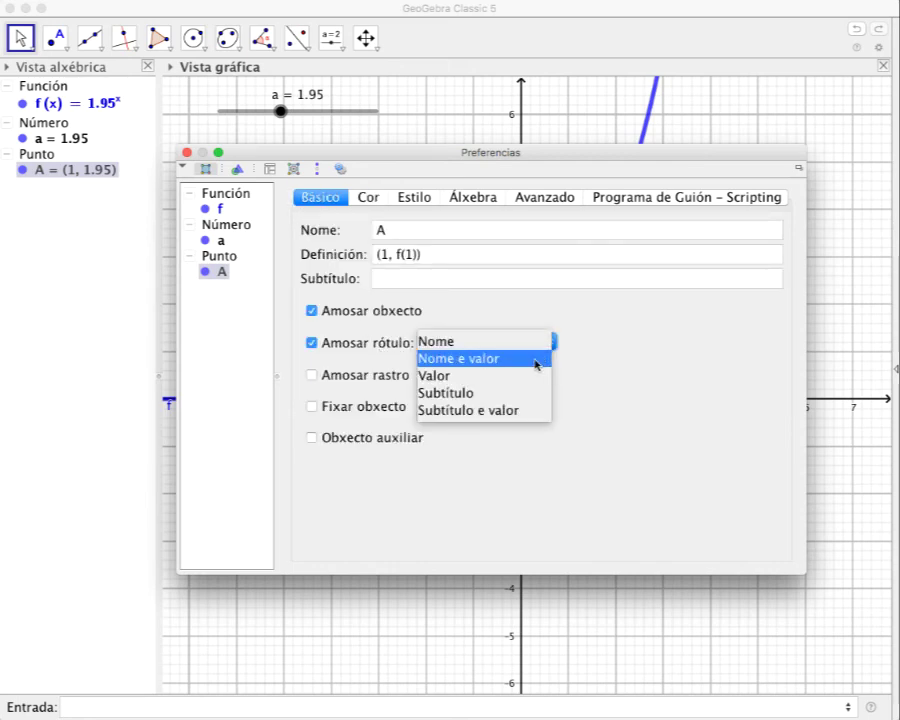
left_click(537, 364)
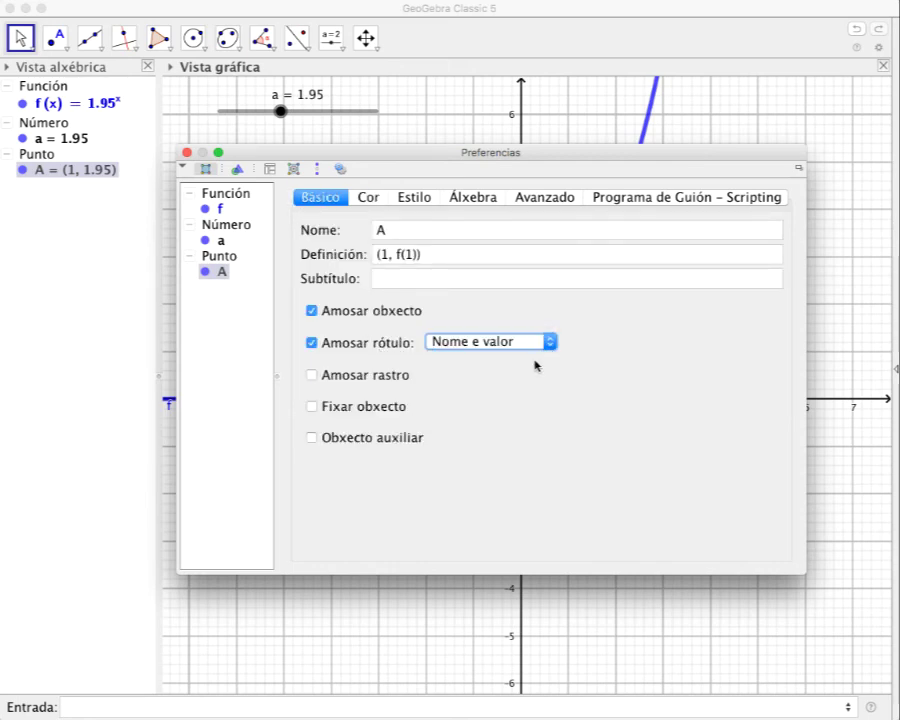
left_click(187, 152)
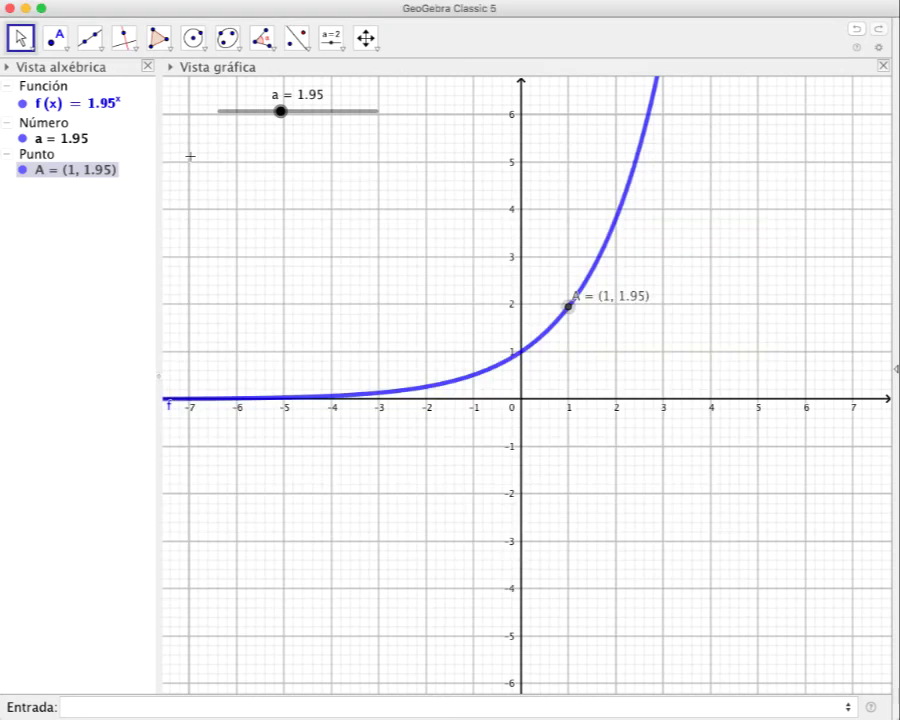
mouse_move(283, 115)
left_mouse_down()
mouse_move(380, 115)
mouse_move(219, 116)
mouse_move(292, 111)
left_mouse_up()
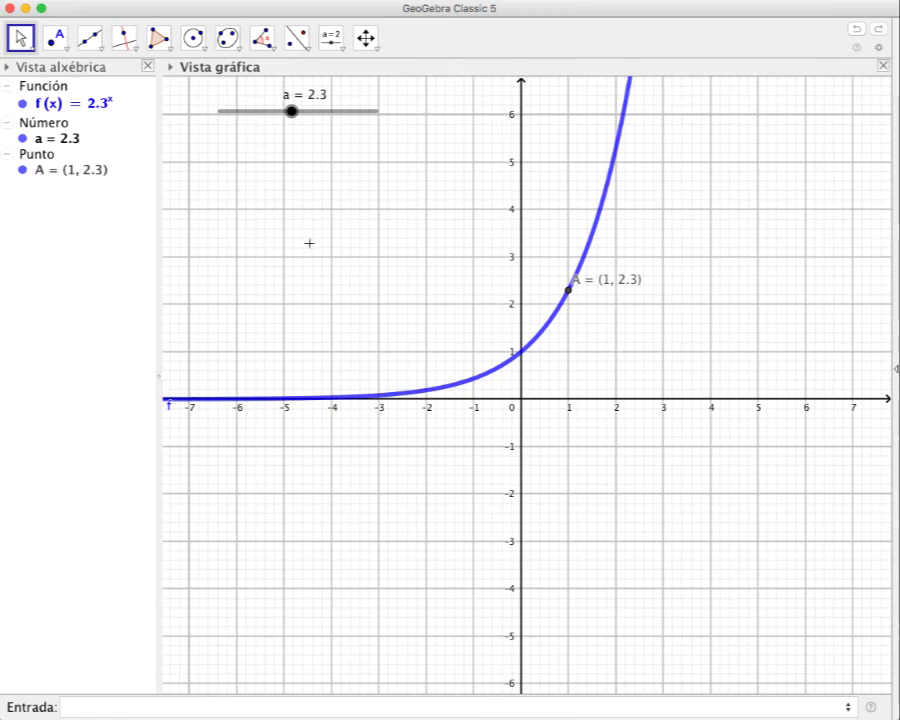
- Start a text in the free area right of the curve and insert the LaTeX power template x^{a}
left_click(342, 48)
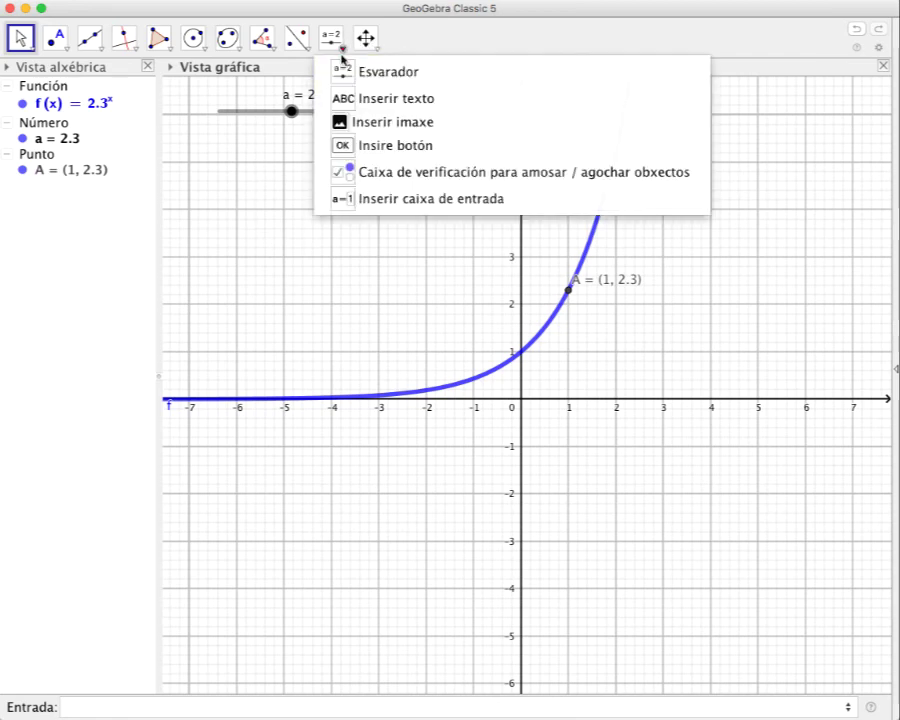
left_click(379, 100)
left_click(720, 169)
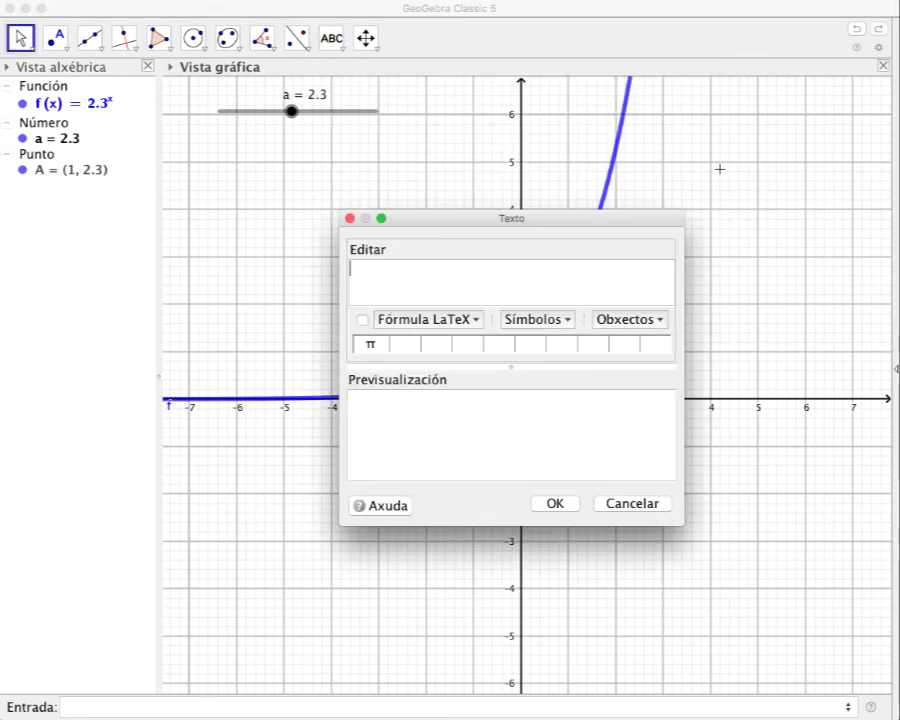
left_click(474, 321)
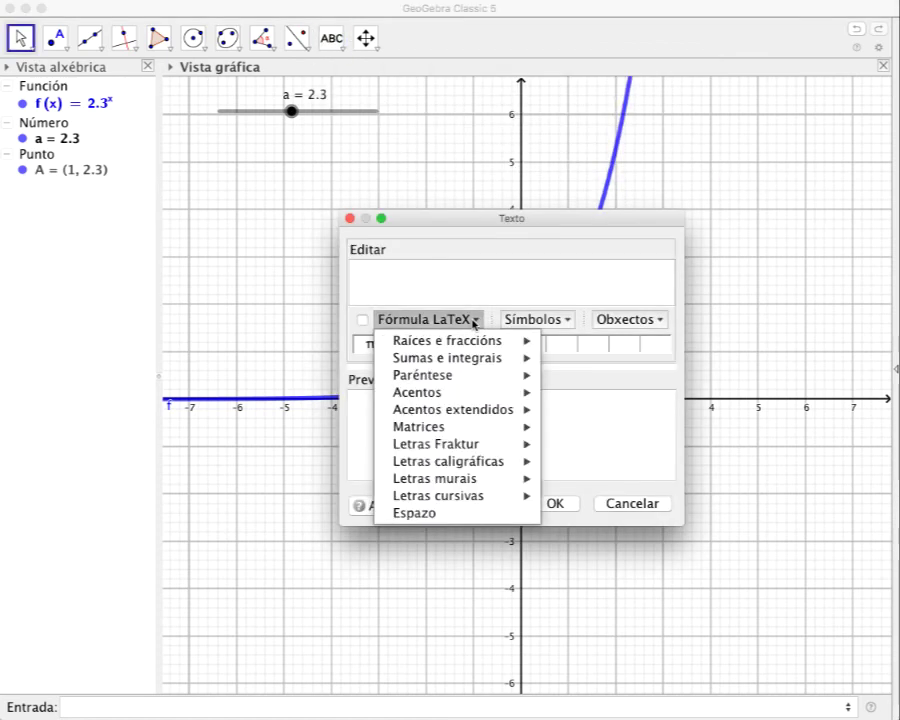
mouse_move(471, 339)
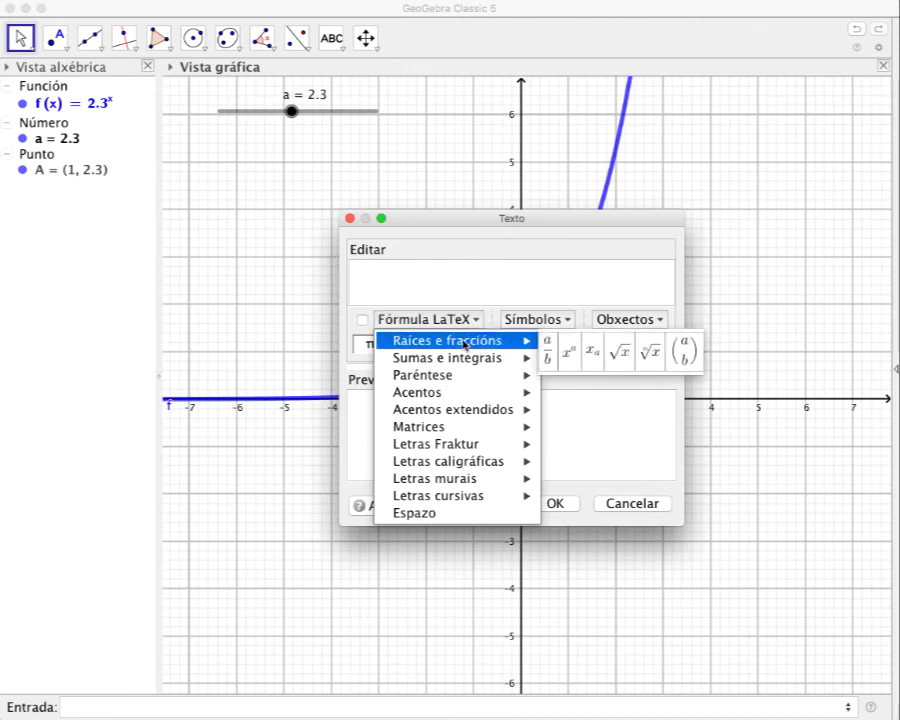
left_click(570, 351)
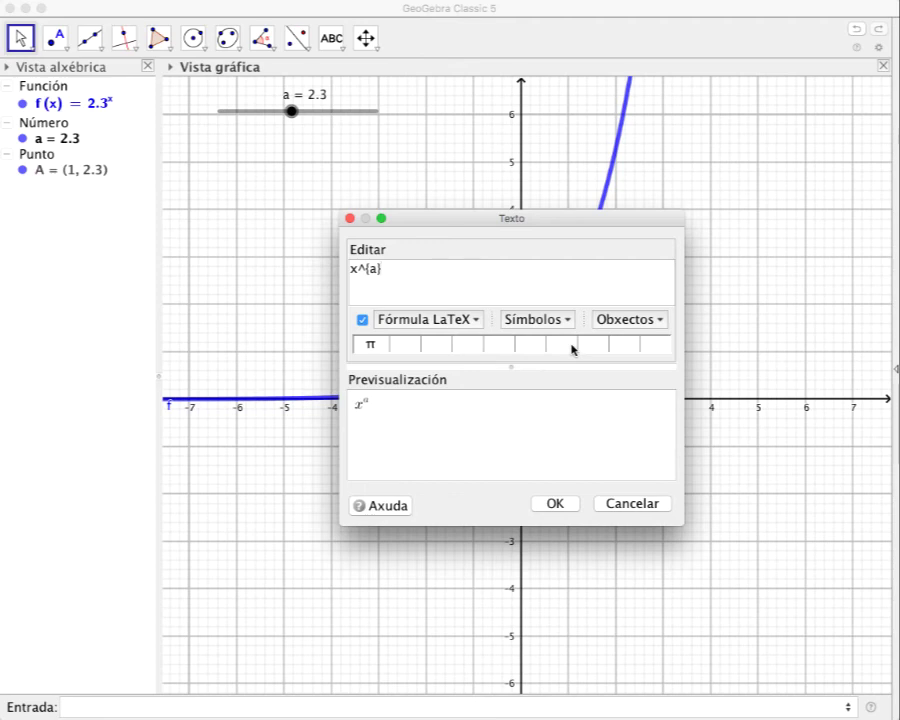
- Replace the template's base with the linked object a and its exponent with x, and place the text
left_click(356, 271)
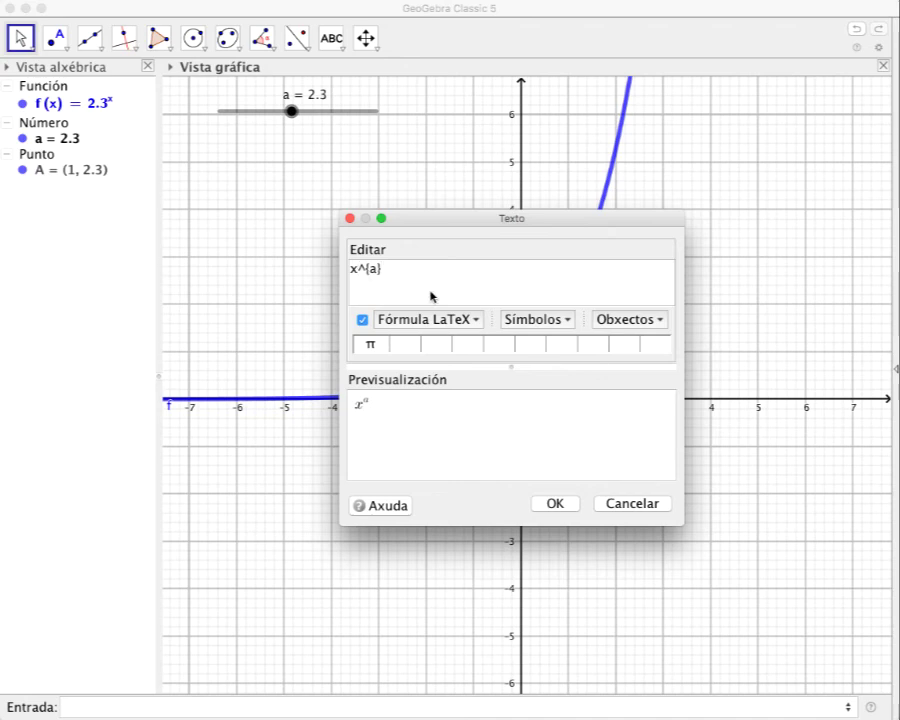
key("BackSpace")
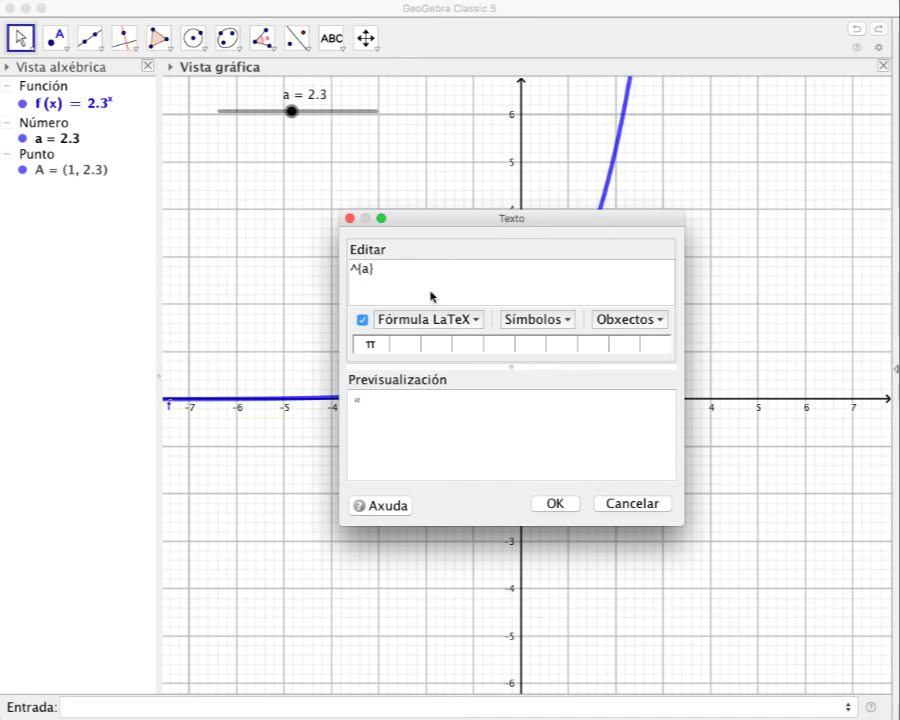
left_click(626, 318)
left_click(604, 374)
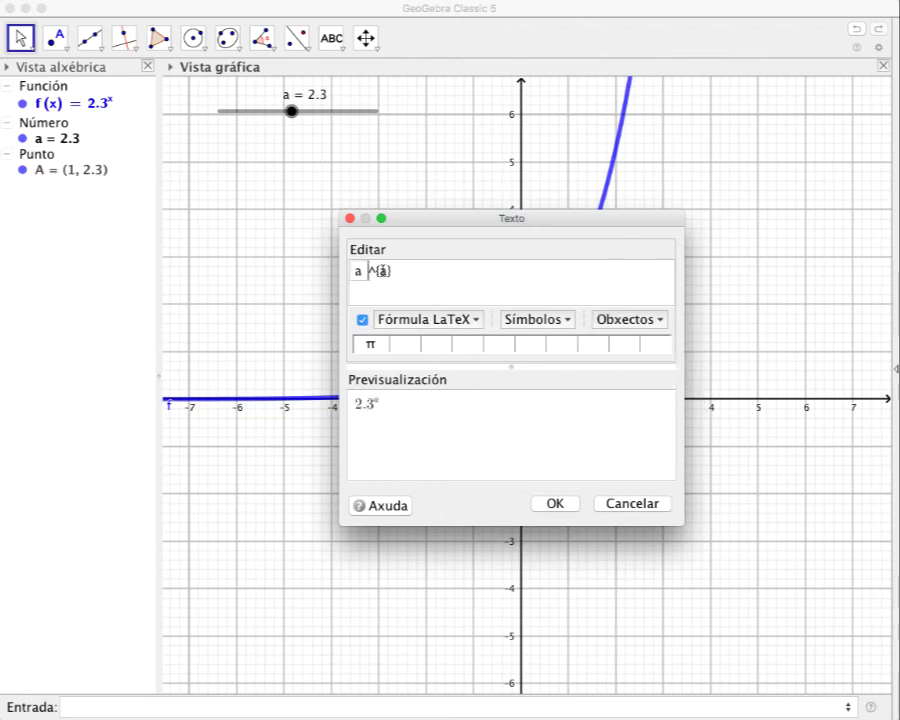
type("x")
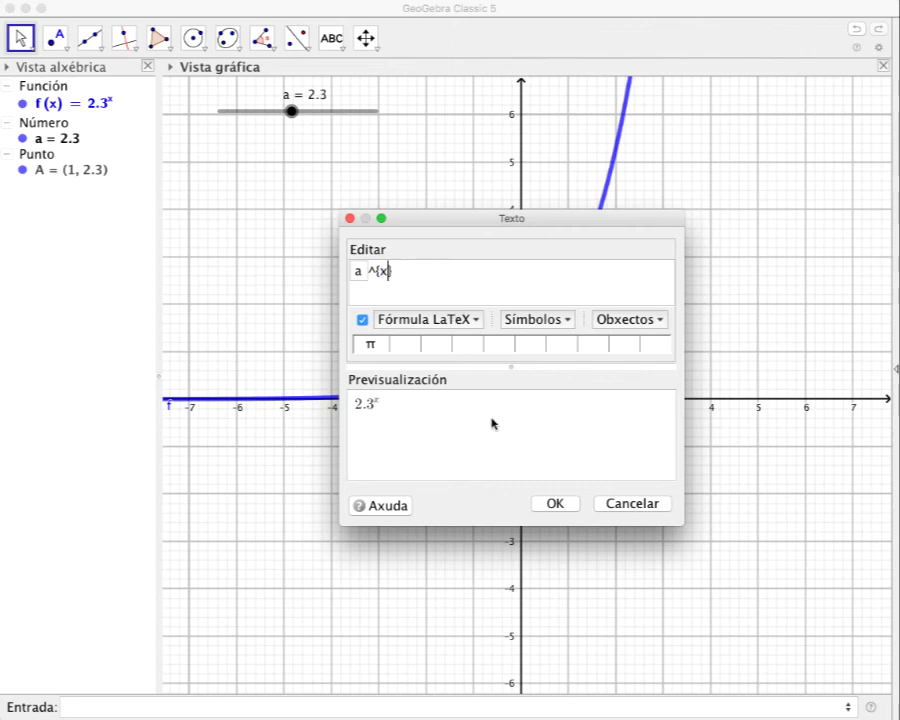
left_click(552, 503)
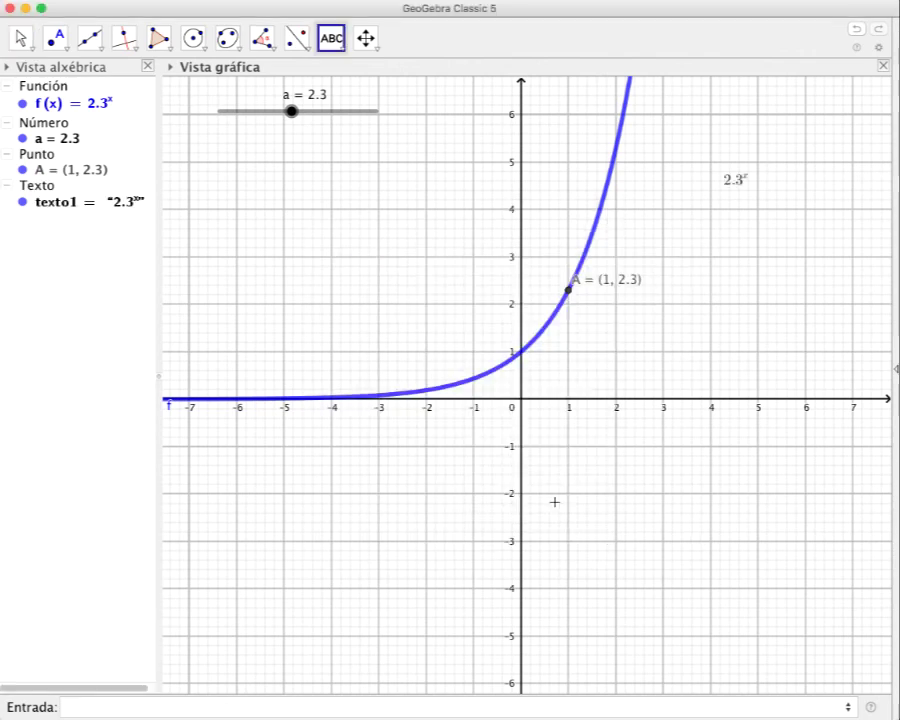
- Edit the formula text beside the curve so that it starts with f(x)= before the power
left_click(739, 181)
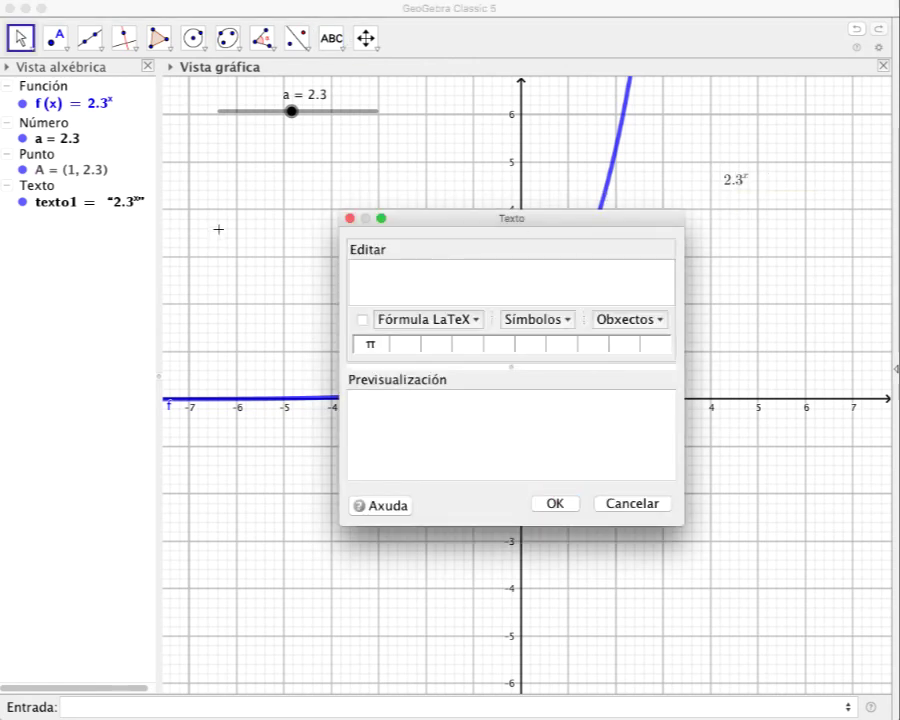
left_click(349, 218)
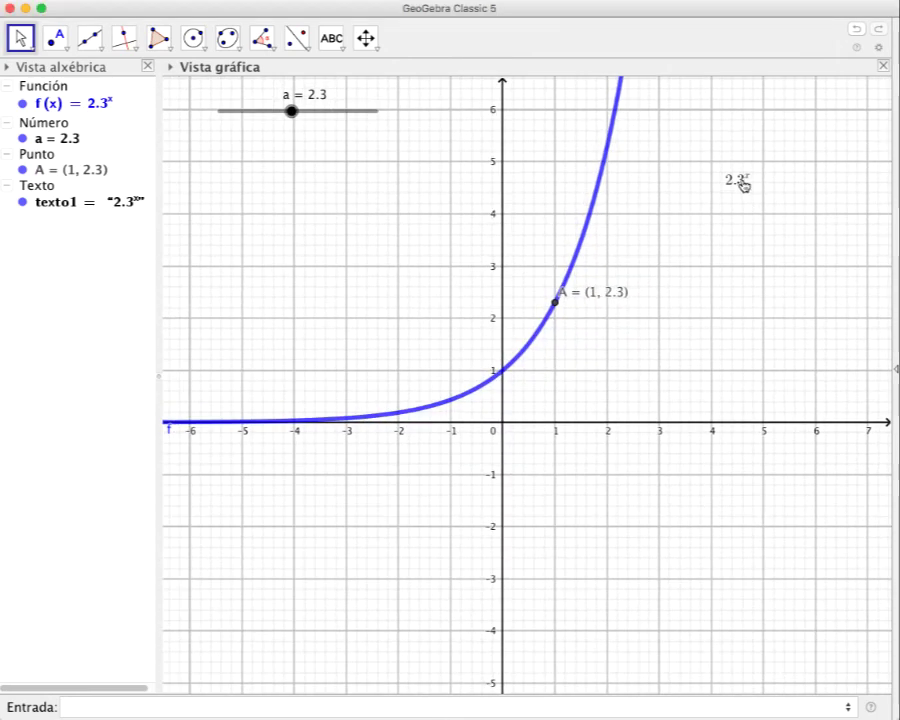
double_click(741, 184)
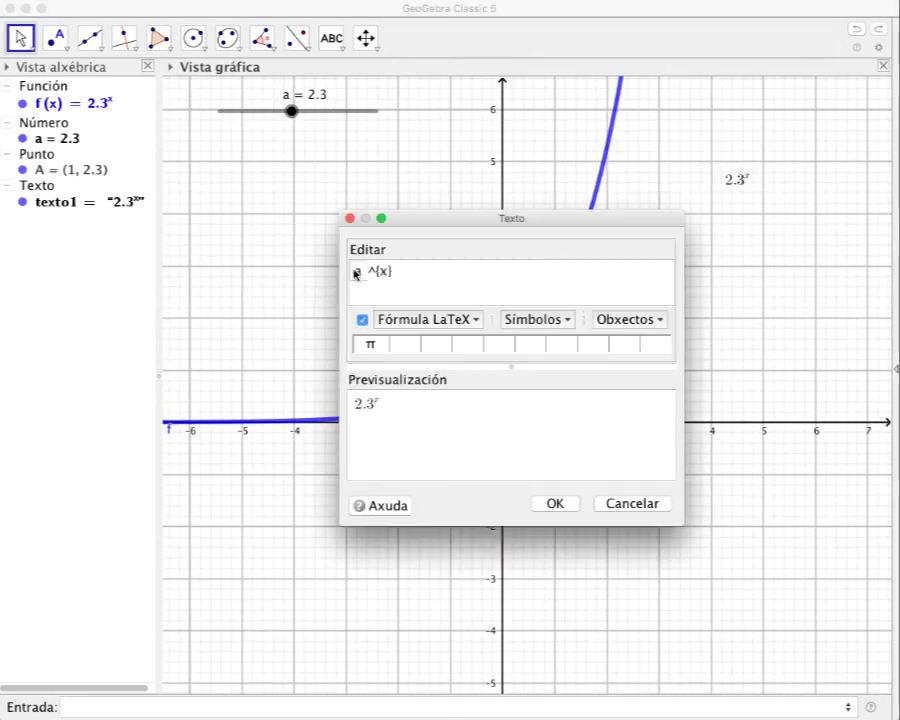
left_click(356, 271)
left_click(410, 272)
type("f(x) ")
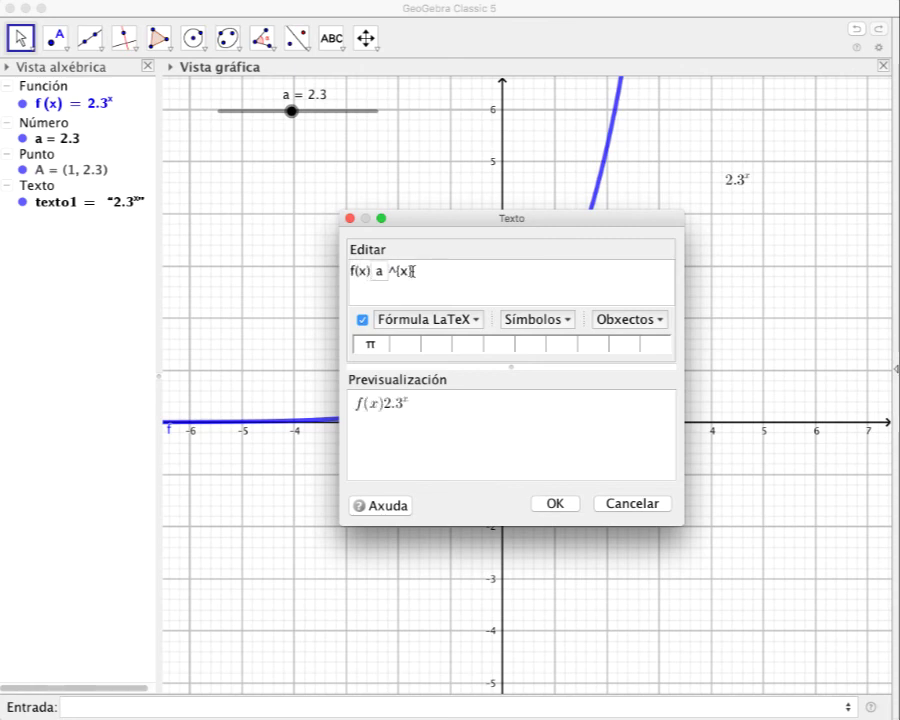
type("=")
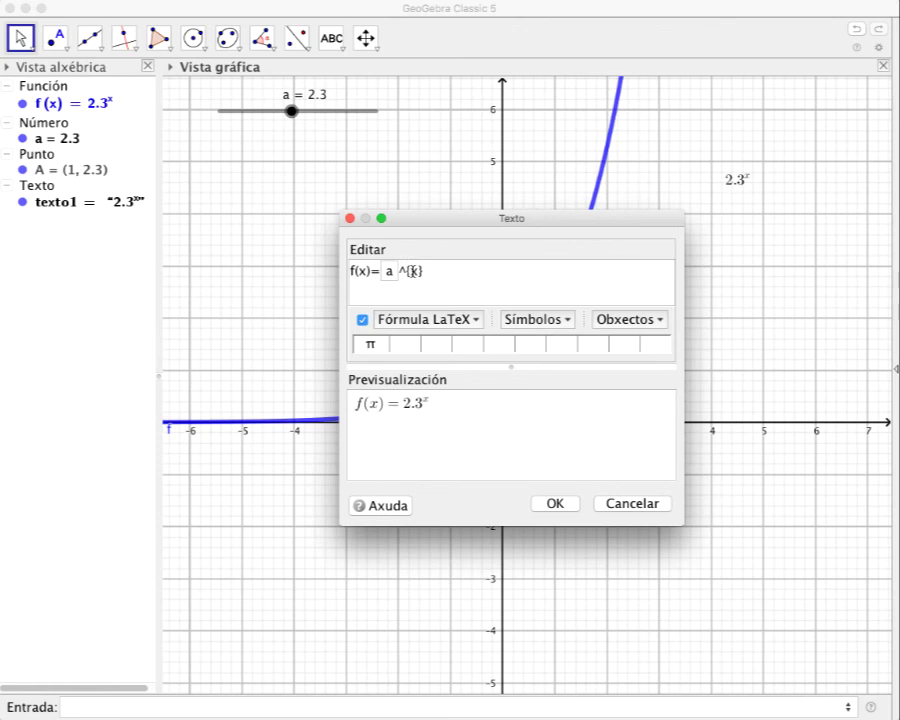
left_click(550, 502)
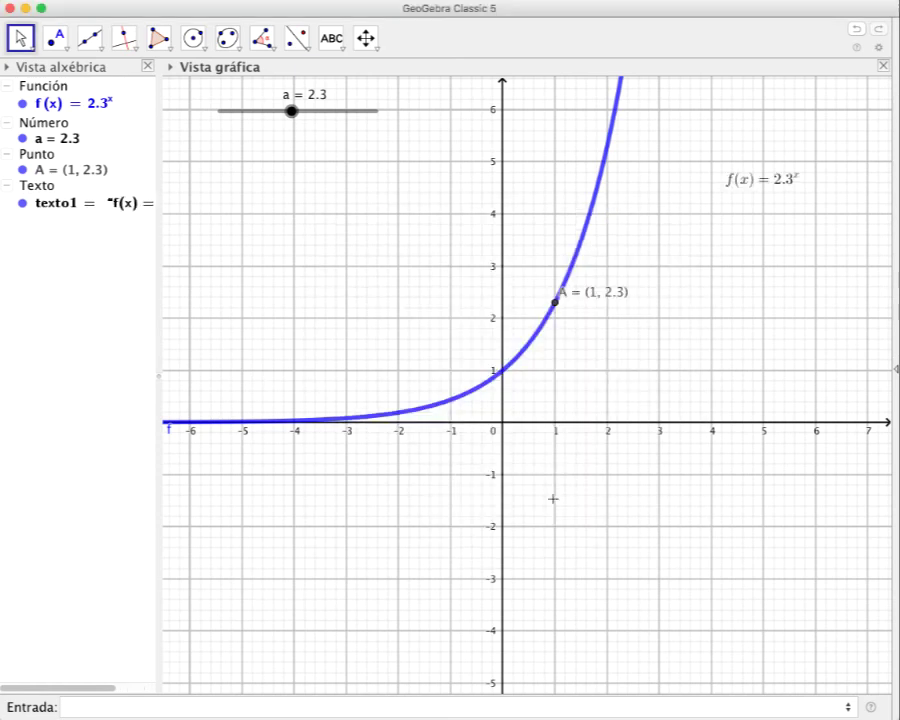
- Set the font size of the f(x) formula text beside the curve to Grande
left_click(753, 186)
right_click(753, 186)
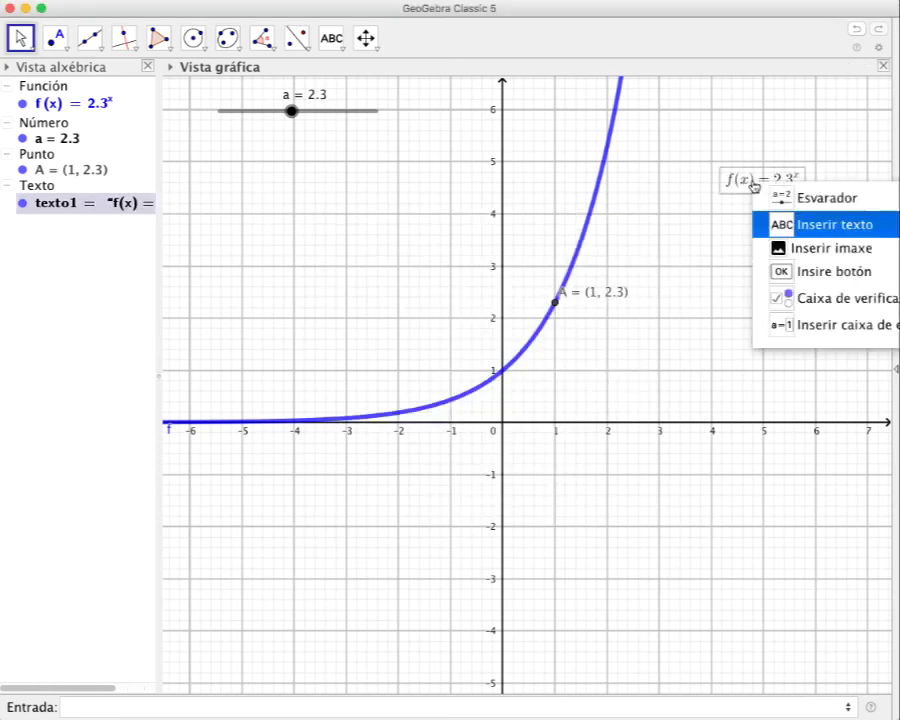
left_click(815, 336)
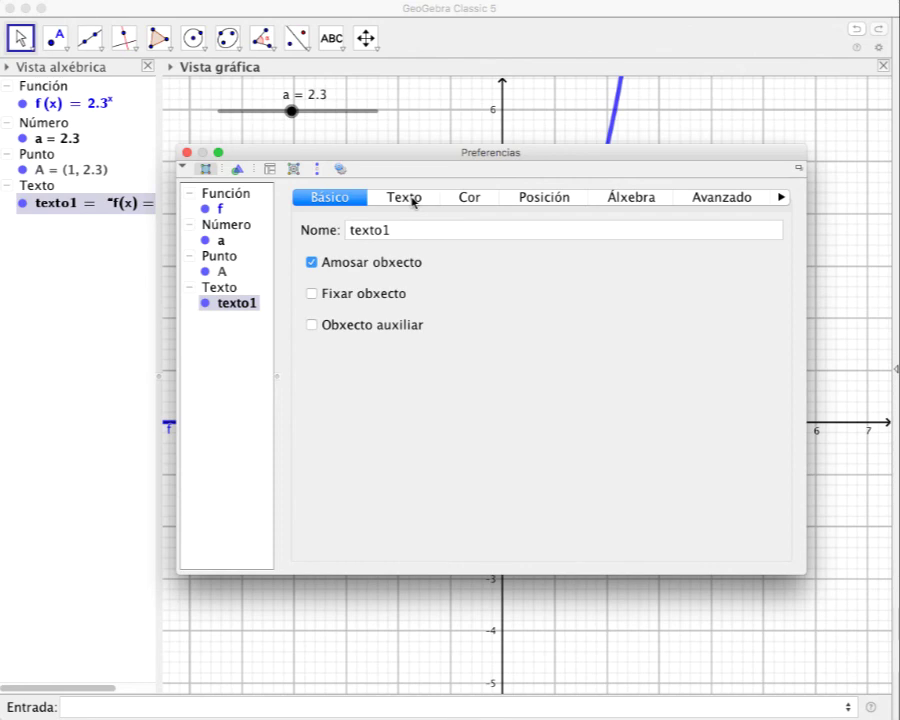
left_click(468, 200)
left_click(312, 325)
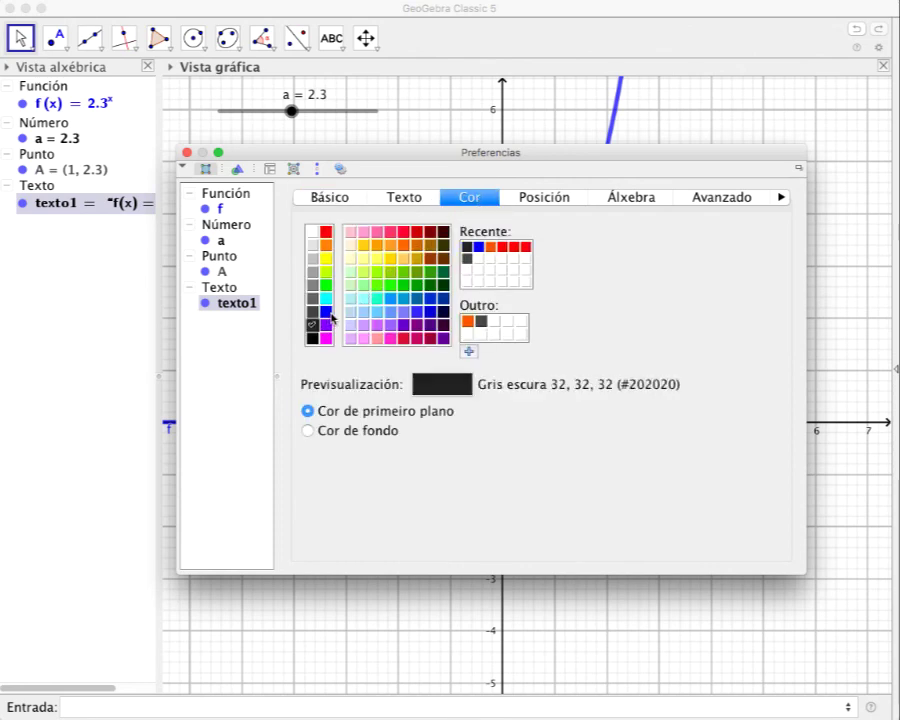
left_click(421, 200)
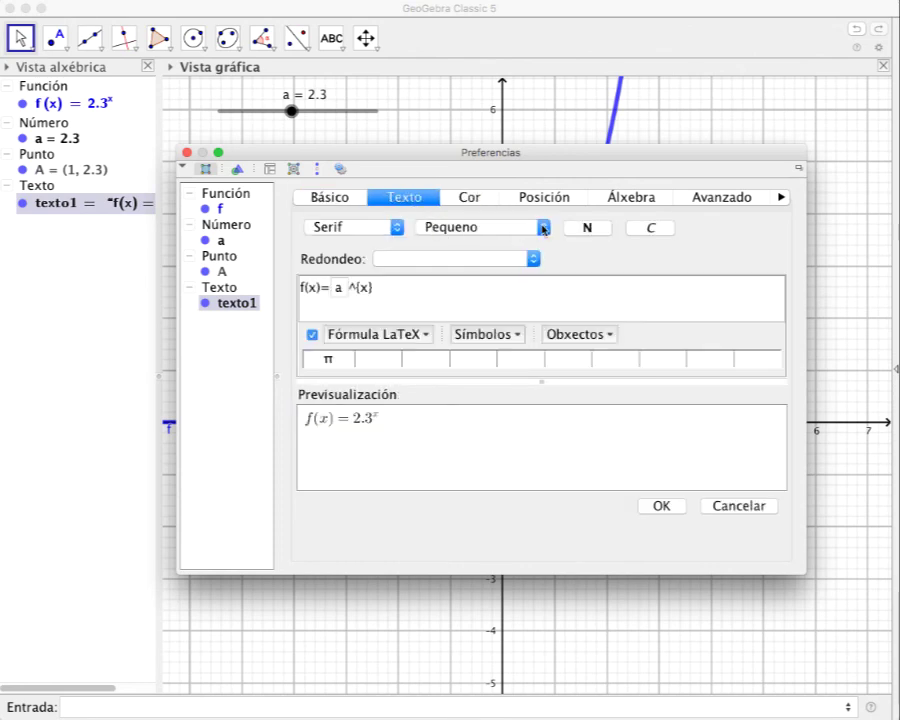
left_click(540, 228)
left_click(516, 262)
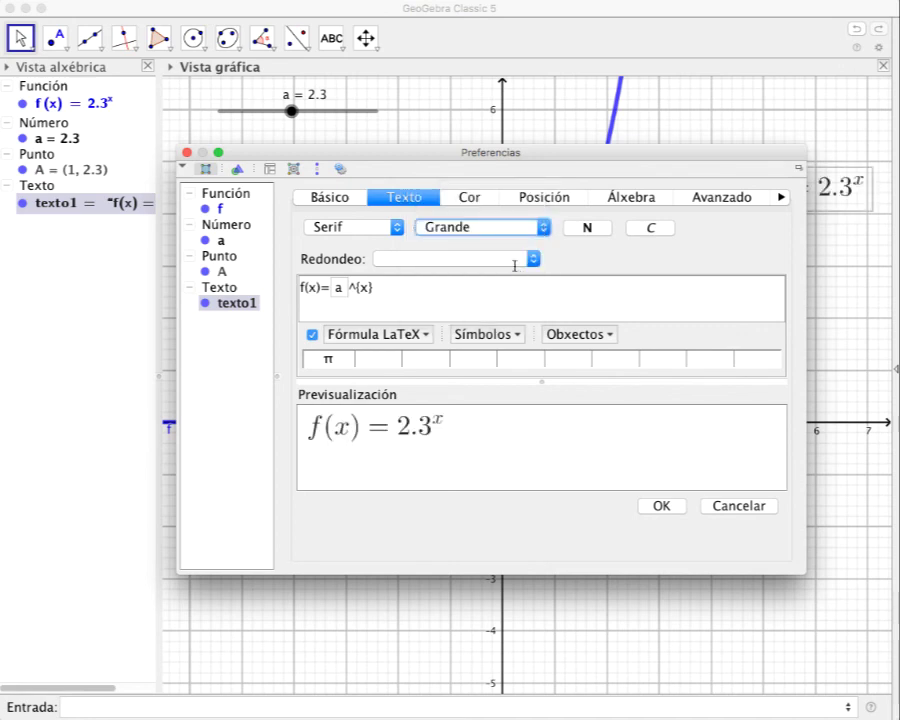
left_click(660, 506)
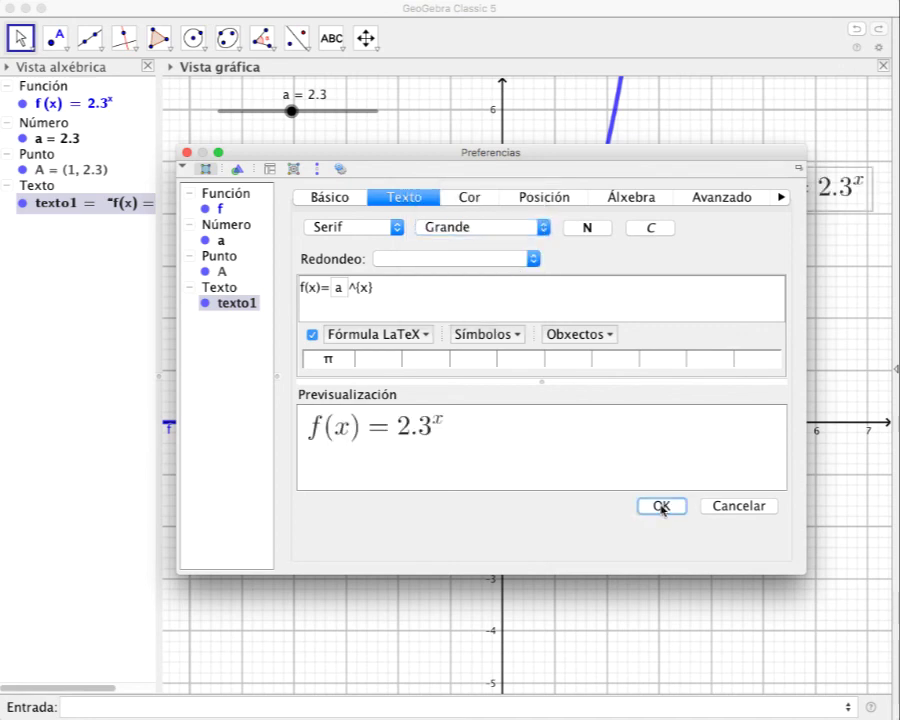
- Colour the formula text blue (#0000FF), and move slider a to 3.53
left_click(467, 198)
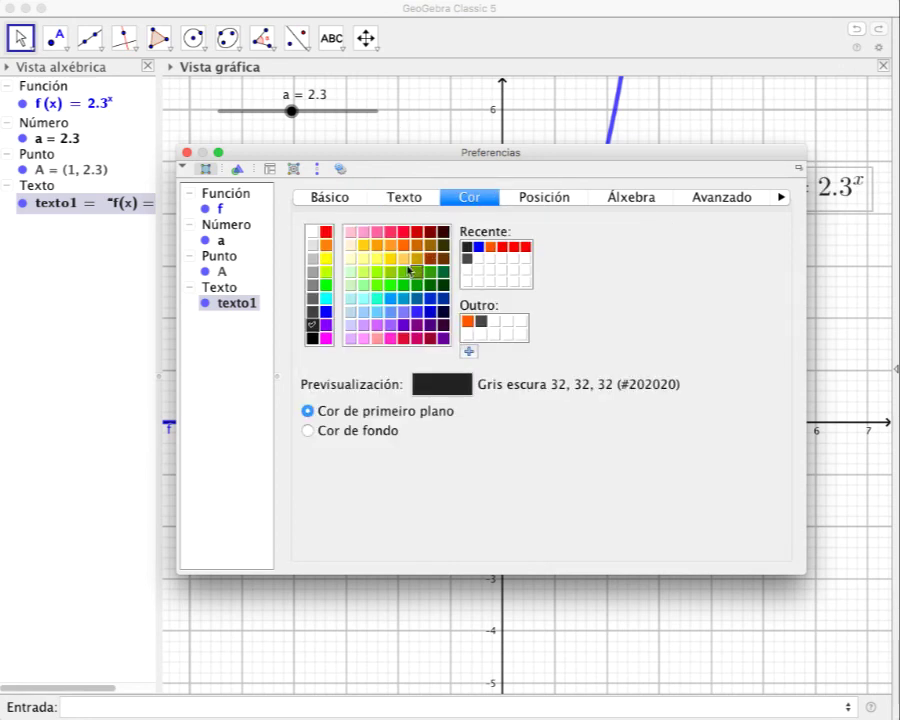
left_click(327, 312)
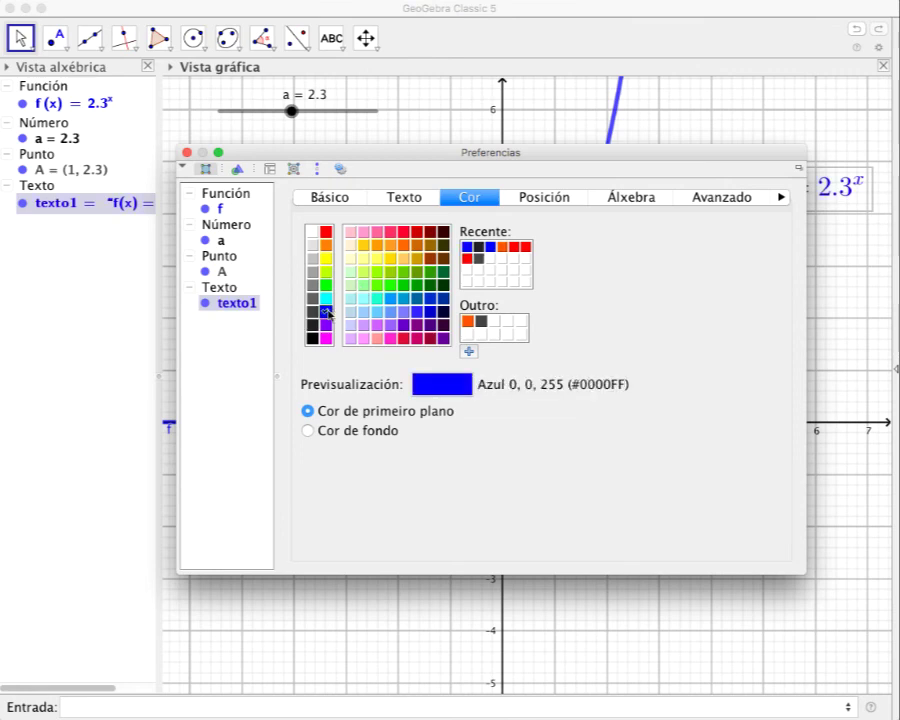
left_click(185, 154)
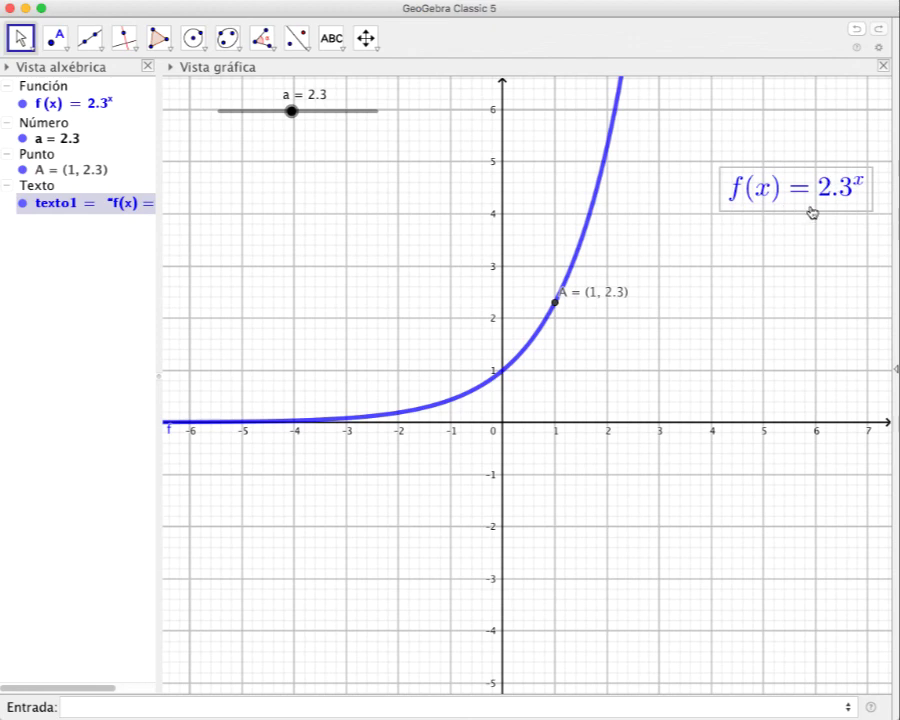
left_click_drag(291, 111, 330, 106)
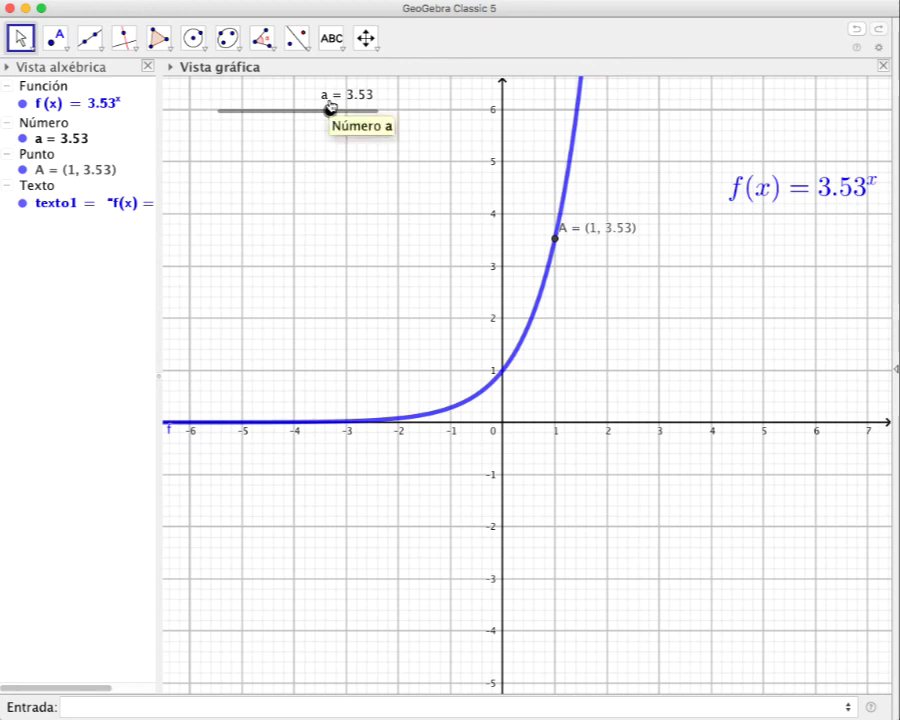
- Colour point A on the curve red and set its point size to 6
left_click(601, 236)
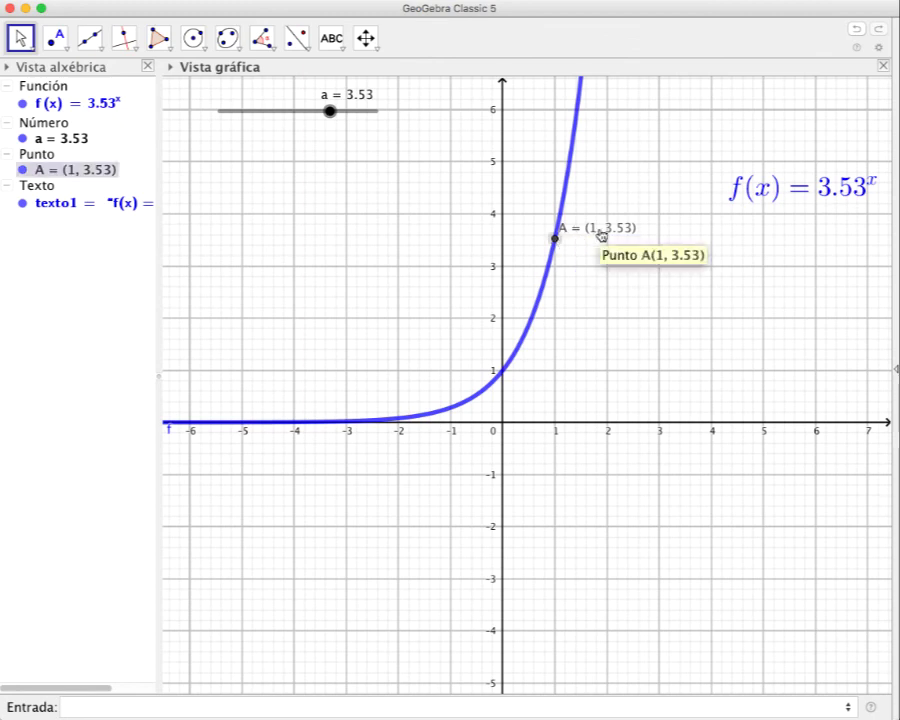
right_click(601, 236)
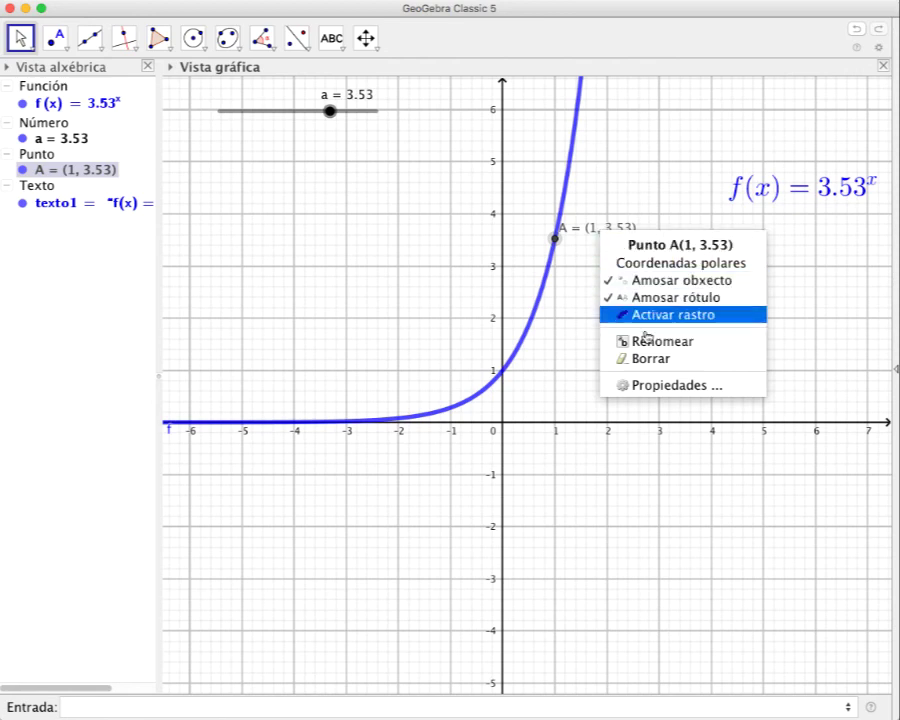
left_click(689, 387)
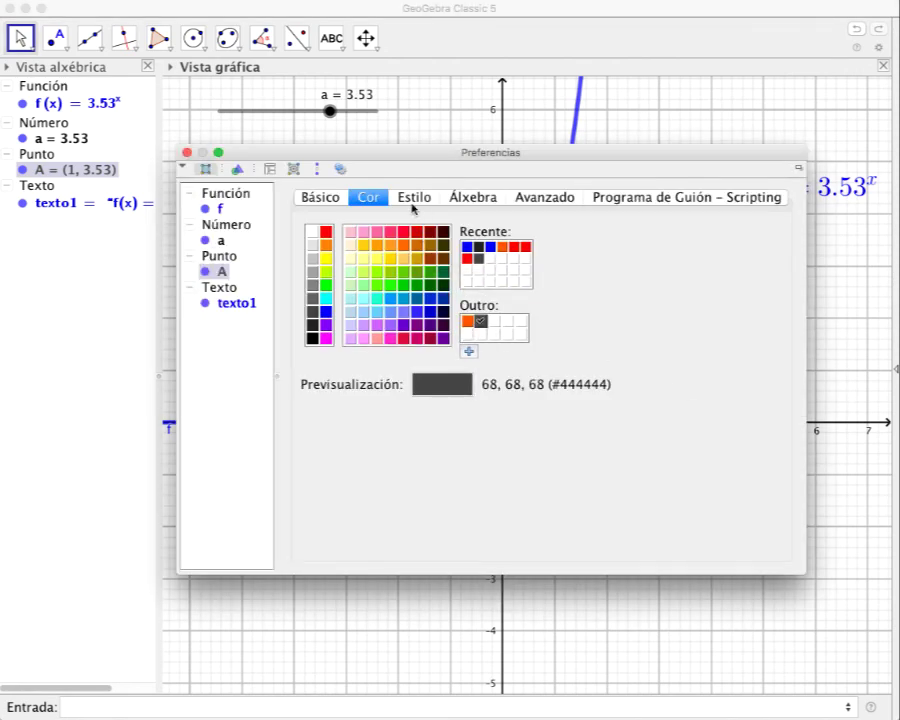
left_click(325, 232)
left_click(415, 197)
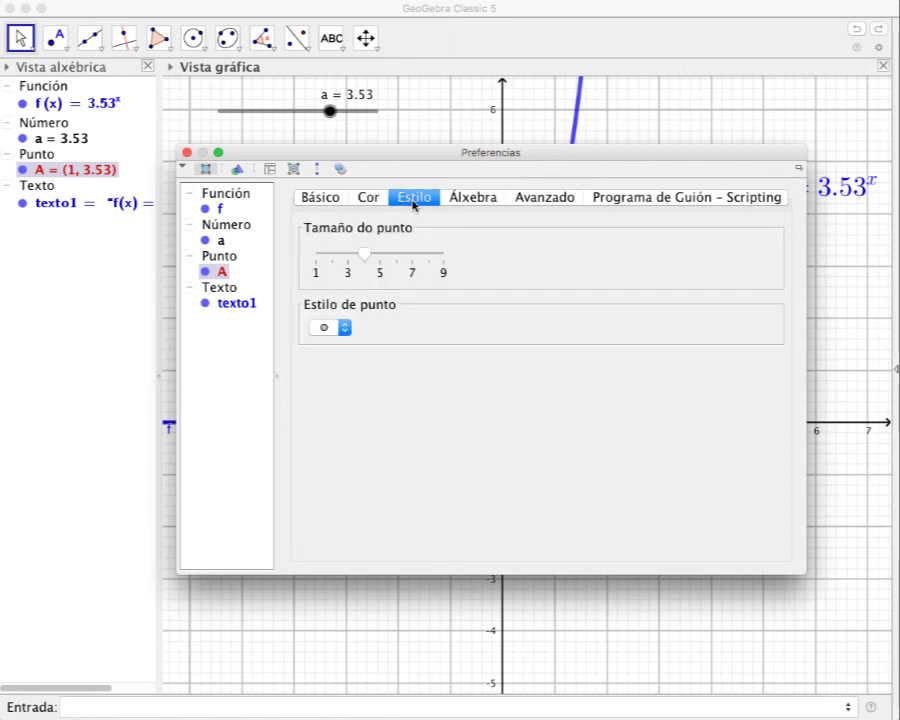
left_click_drag(350, 254, 401, 256)
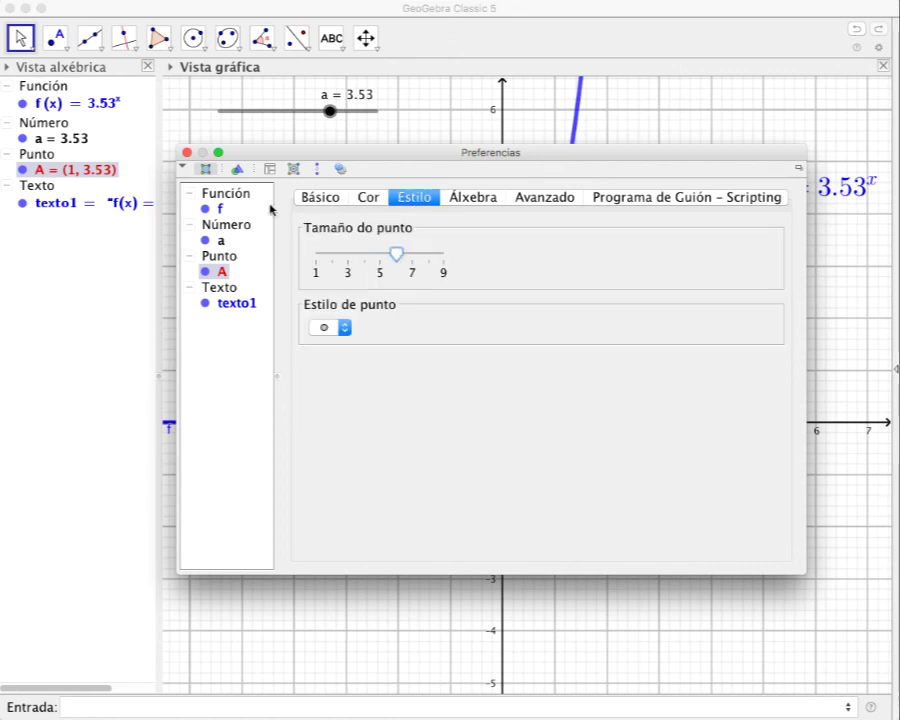
left_click(187, 152)
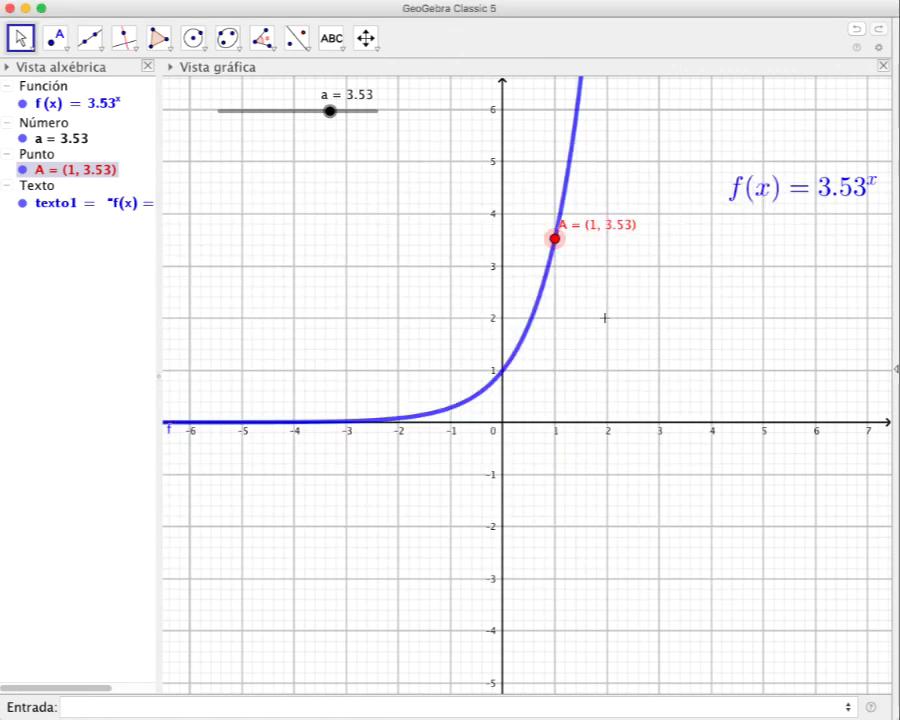